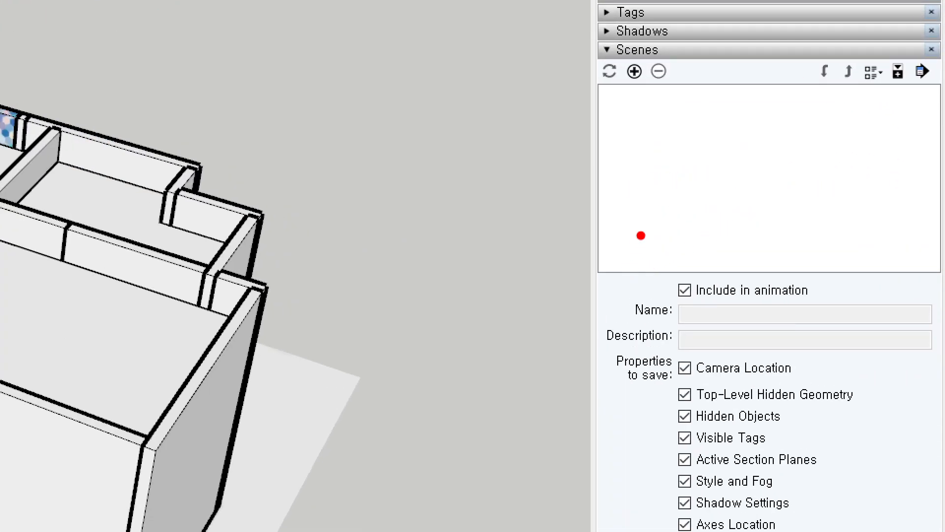
pyautogui.press('Escape')
pyautogui.hotkey('ctrl', '2')
pyautogui.moveTo(803, 141); pyautogui.dragTo(778, 139)
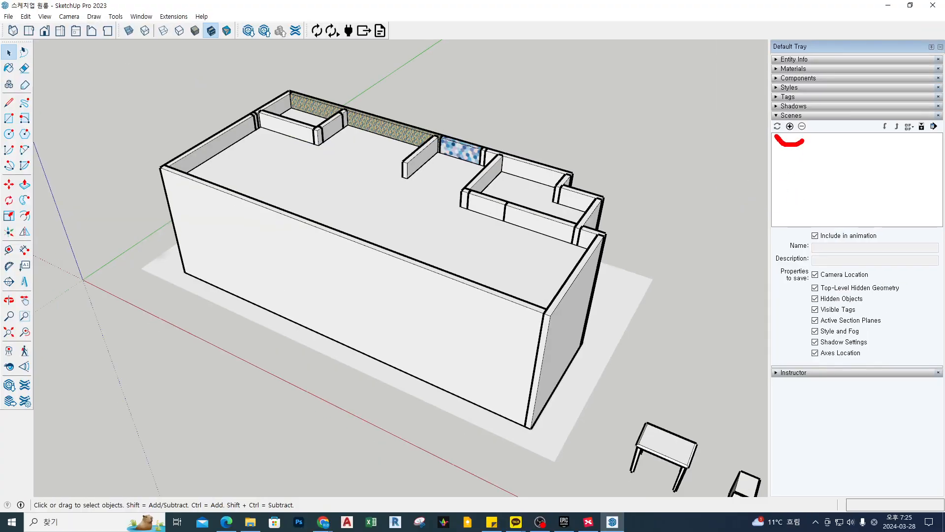
pyautogui.press('Escape')
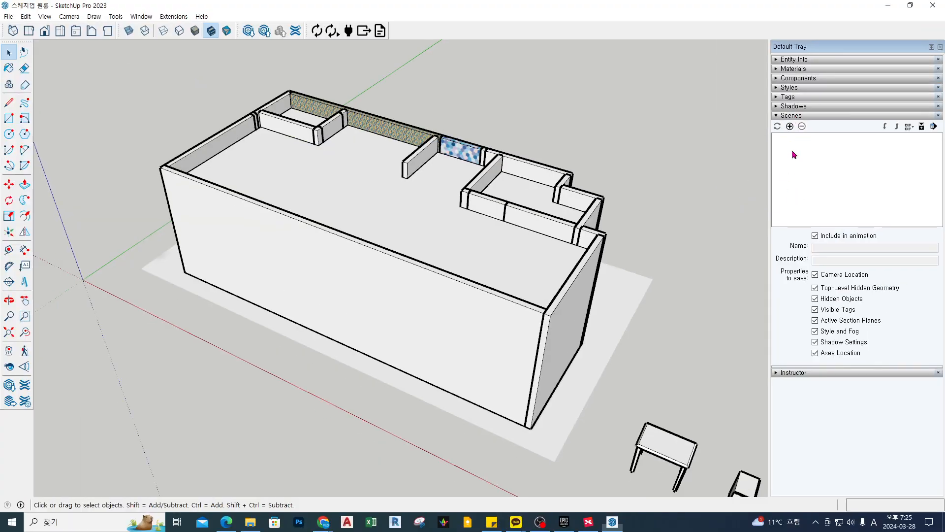
pyautogui.moveTo(2, 7); pyautogui.dragTo(238, 28)
pyautogui.moveTo(819, 135)
pyautogui.mouseDown()
pyautogui.moveTo(753, 122)
pyautogui.moveTo(820, 138)
pyautogui.mouseUp()
pyautogui.press('Escape')
pyautogui.hotkey('ctrl', '2')
pyautogui.scroll(1, 841, 117)
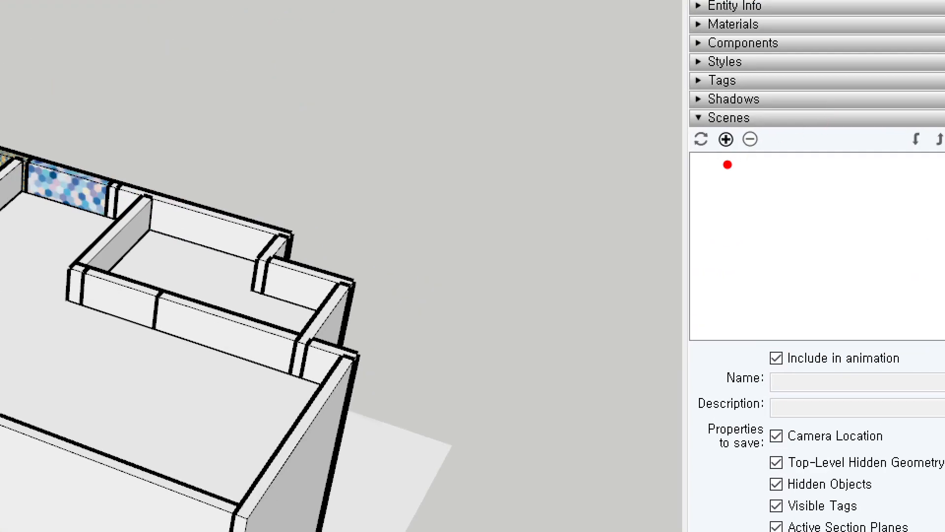
pyautogui.keyDown('ctrl'); pyautogui.moveTo(709, 163); pyautogui.dragTo(744, 126); pyautogui.keyUp('ctrl')
pyautogui.press('Escape')
# Create a scene from an angled overview of the room model, saving the style changes as a new style.
pyautogui.moveTo(601, 205)
pyautogui.mouseDown(button='middle')
pyautogui.moveTo(597, 219)
pyautogui.moveTo(485, 236)
pyautogui.moveTo(390, 302)
pyautogui.moveTo(257, 320)
pyautogui.moveTo(348, 338)
pyautogui.moveTo(607, 329)
pyautogui.moveTo(500, 312)
pyautogui.moveTo(507, 367)
pyautogui.mouseUp(button='middle')
pyautogui.moveTo(593, 261); pyautogui.dragTo(422, 285, button='middle')
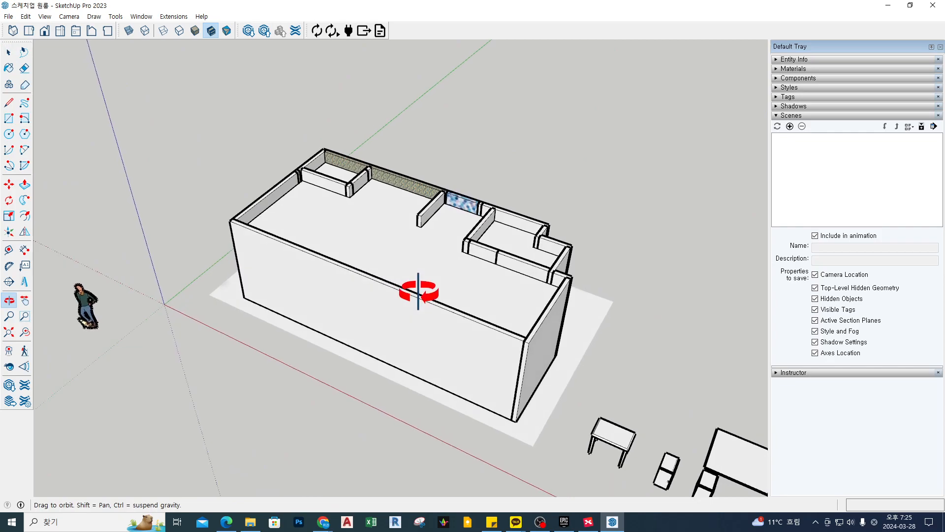
pyautogui.click(790, 127)
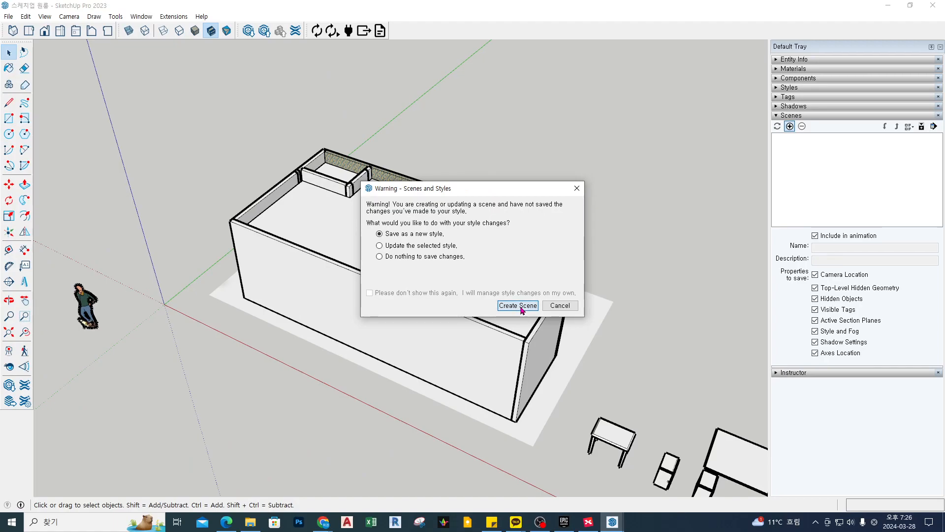
pyautogui.click(521, 309)
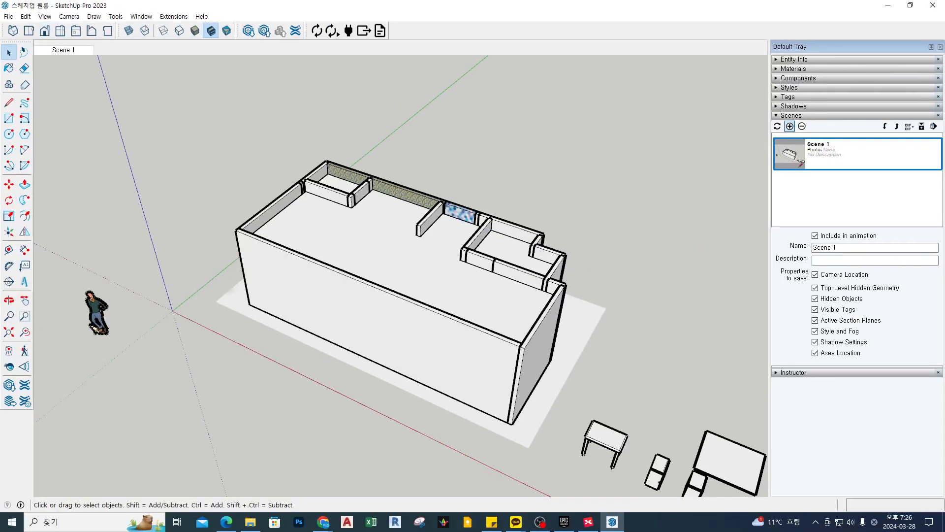
pyautogui.moveTo(798, 258); pyautogui.dragTo(798, 367)
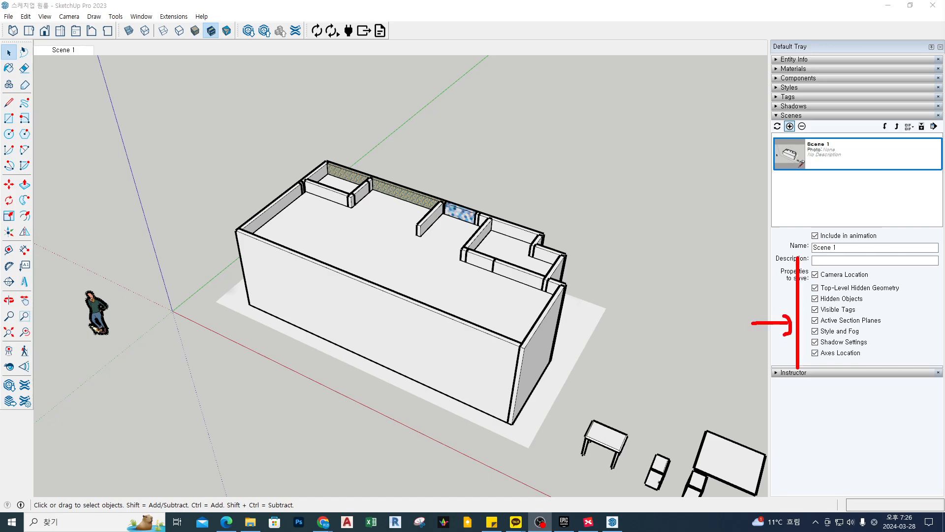
pyautogui.moveTo(800, 264)
pyautogui.mouseDown()
pyautogui.moveTo(882, 359)
pyautogui.moveTo(905, 365)
pyautogui.mouseUp()
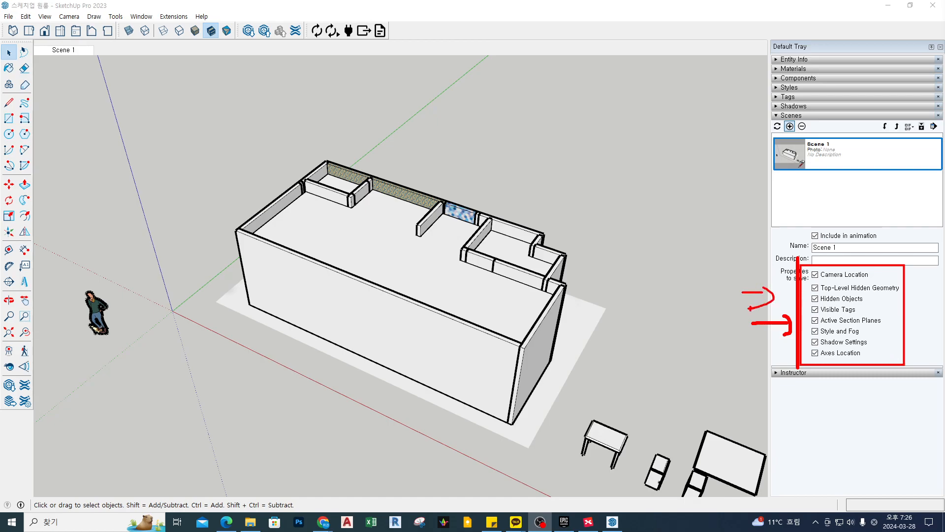
pyautogui.press('Escape')
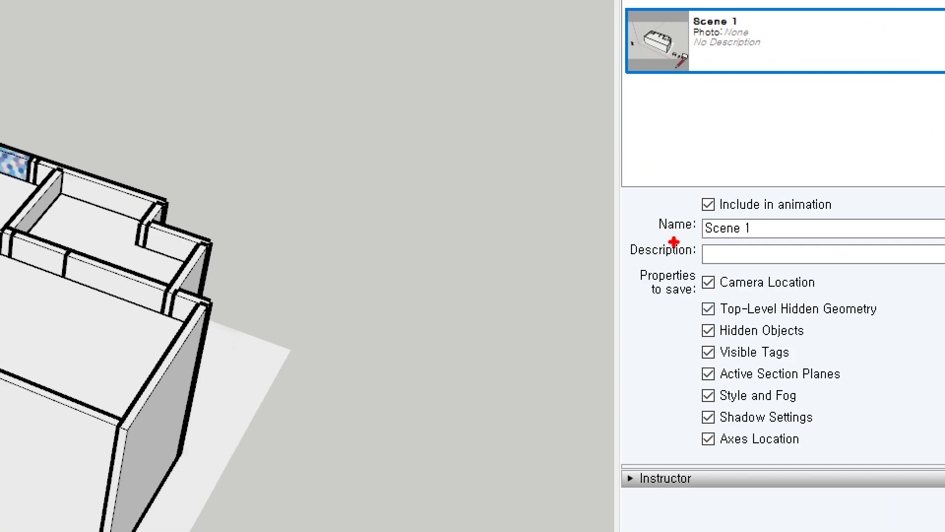
# Rename the new scene as 작업용.
pyautogui.moveTo(797, 253)
pyautogui.mouseDown()
pyautogui.moveTo(860, 243)
pyautogui.moveTo(719, 248)
pyautogui.mouseUp()
pyautogui.press('Escape')
pyautogui.write('작업용')
pyautogui.press('Return')
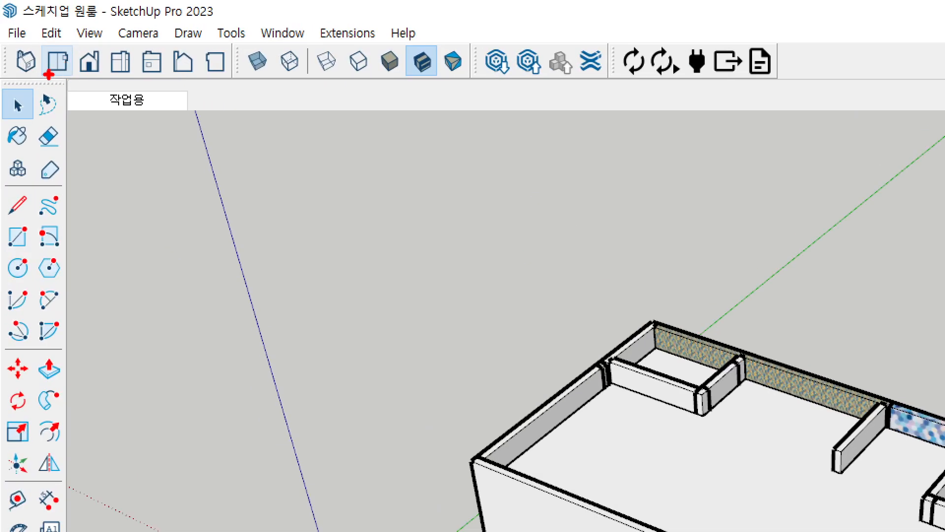
pyautogui.moveTo(48, 74); pyautogui.dragTo(208, 128)
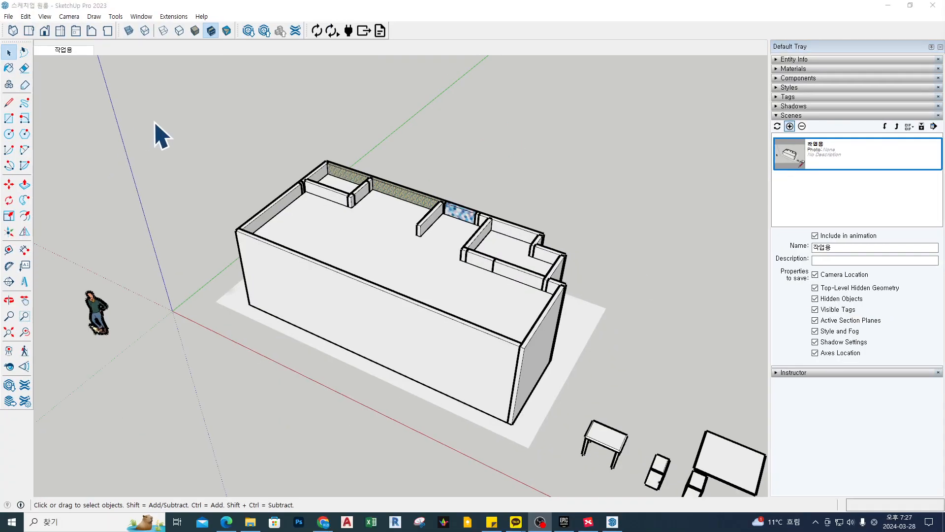
pyautogui.moveTo(582, 350); pyautogui.dragTo(413, 358, button='middle')
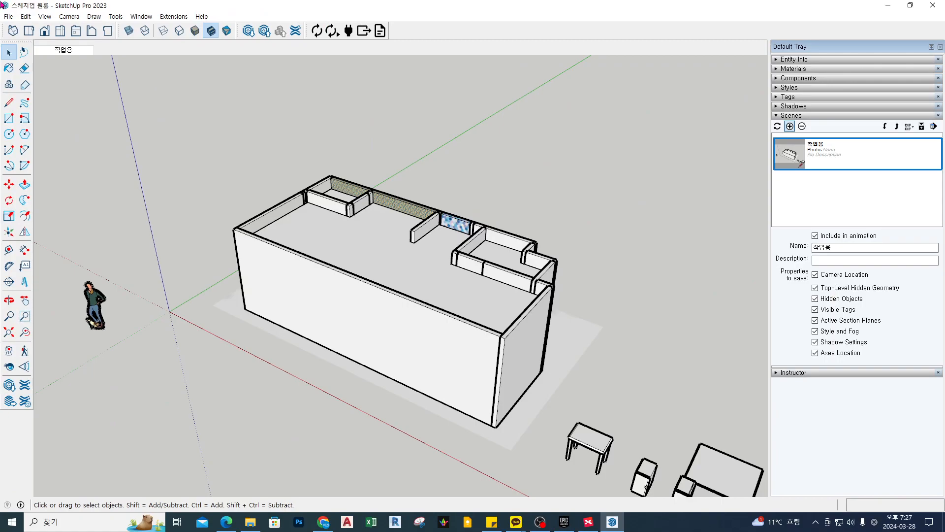
pyautogui.click(69, 17)
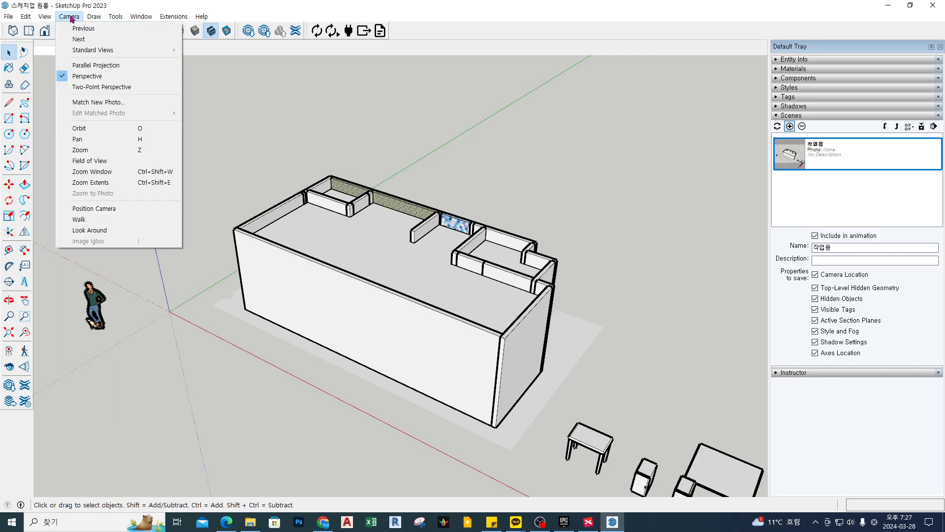
pyautogui.moveTo(52, 19)
pyautogui.moveTo(138, 22)
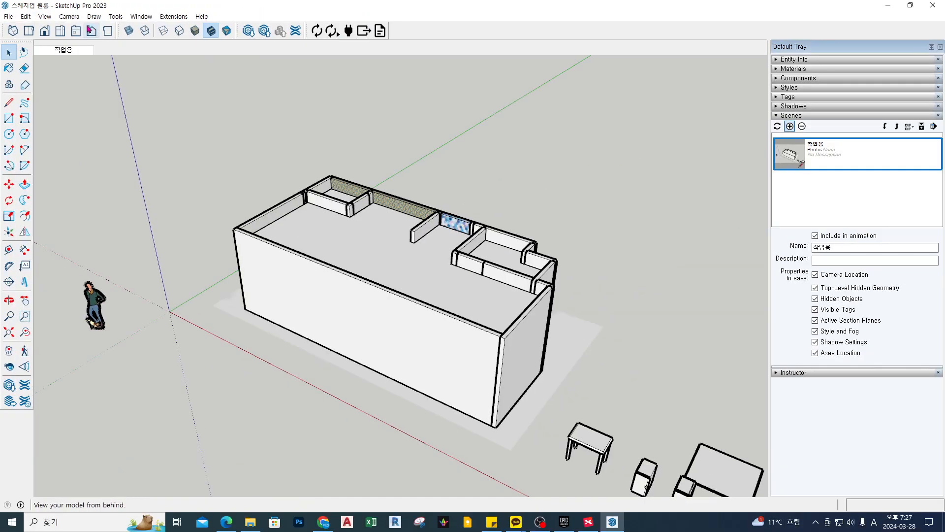
pyautogui.click(231, 66)
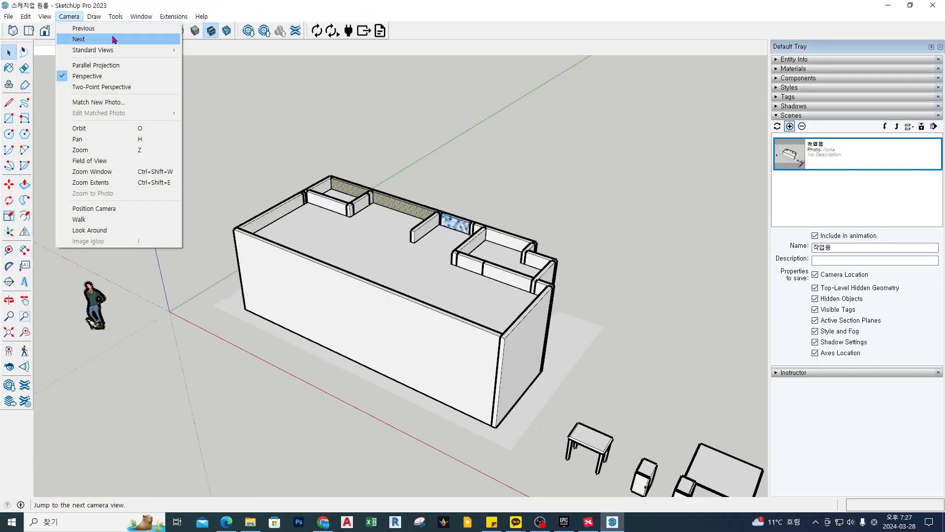
# Enable the Section toolbar and dock it in line with the existing horizontal toolbars.
pyautogui.moveTo(45, 16)
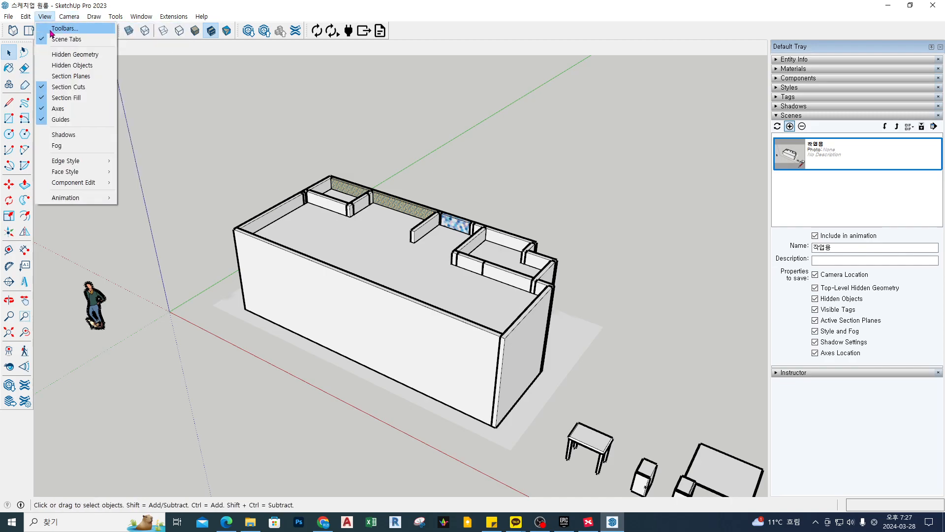
pyautogui.click(73, 29)
pyautogui.scroll(-4, 448, 259)
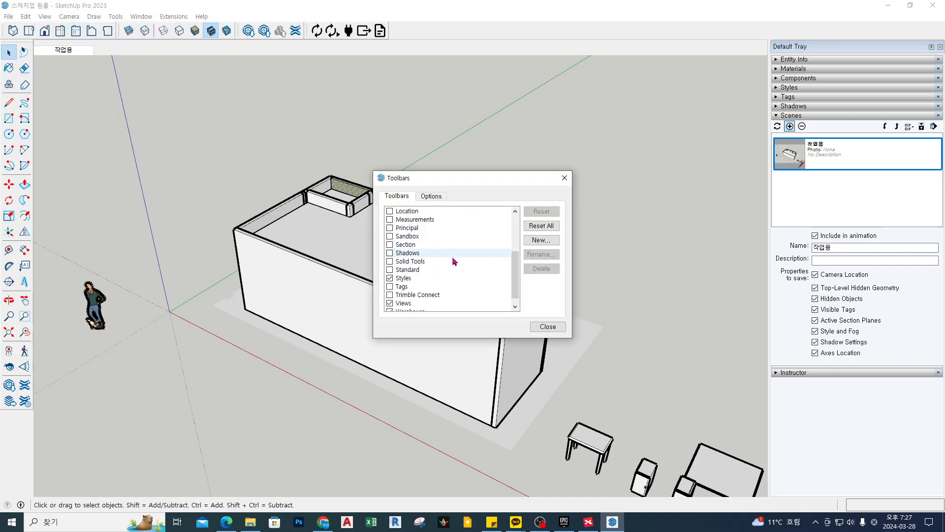
pyautogui.scroll(1, 424, 240)
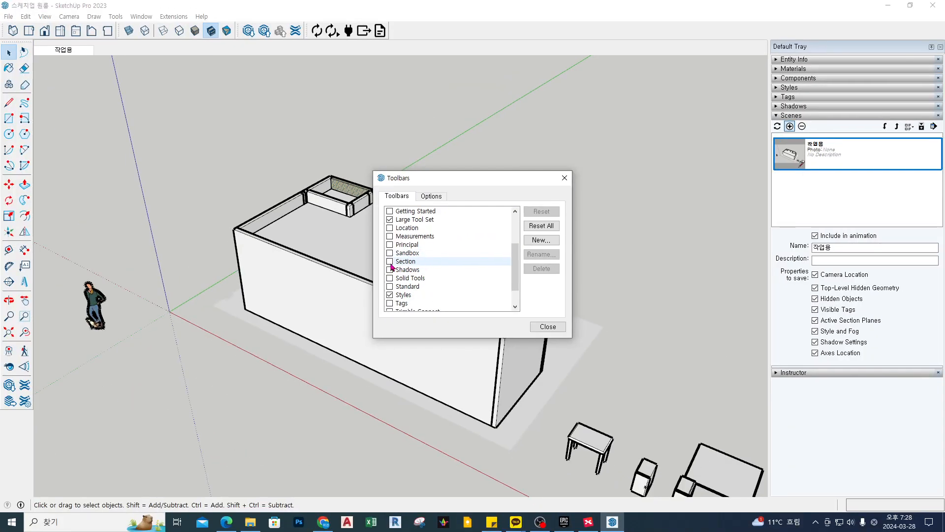
pyautogui.click(390, 262)
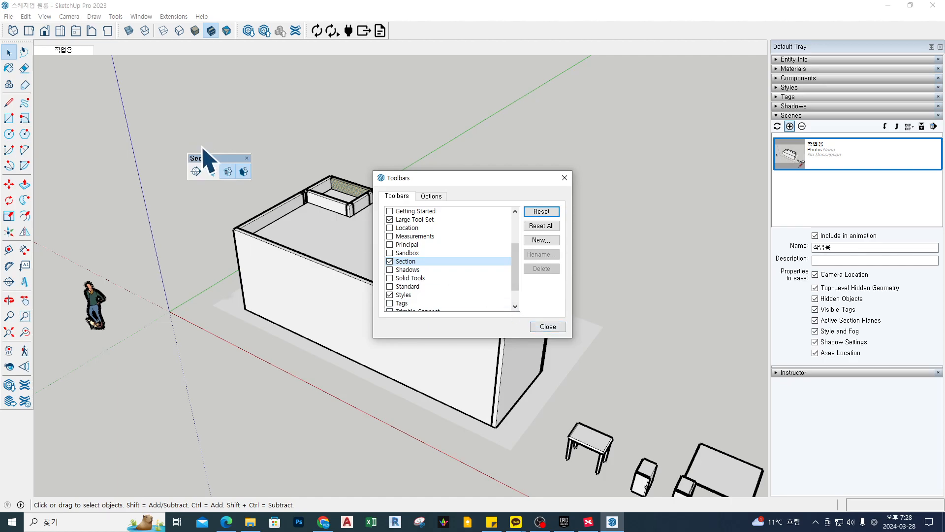
pyautogui.moveTo(206, 159); pyautogui.dragTo(408, 24)
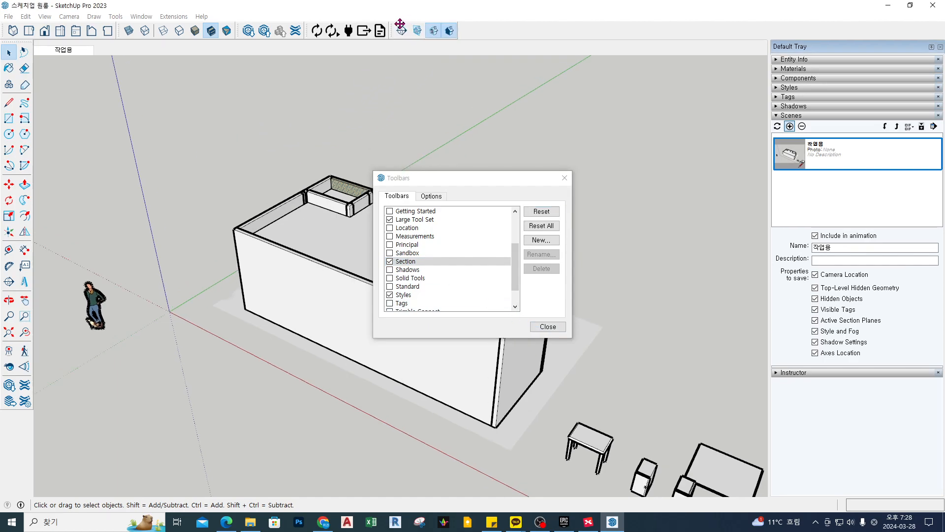
pyautogui.click(542, 328)
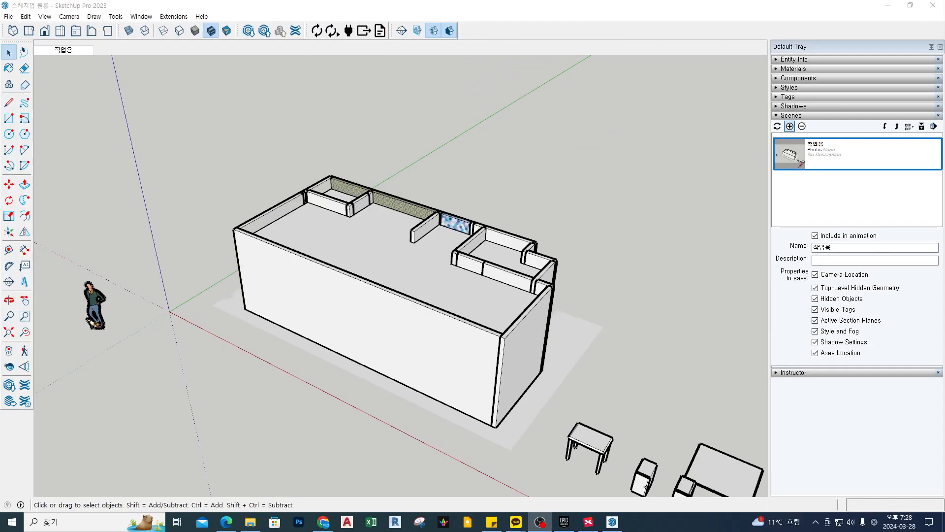
# Place a section plane locked to the horizontal across the upper part of the room's walls.
pyautogui.click(402, 33)
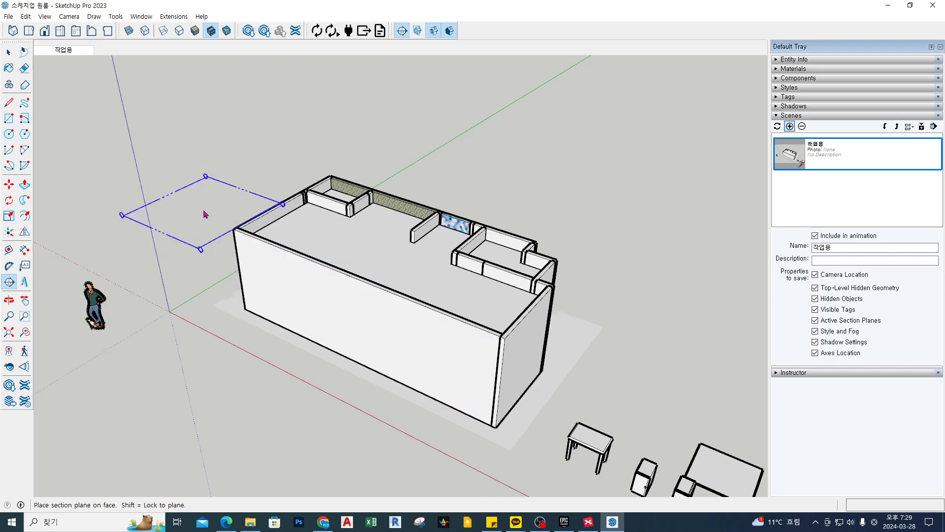
pyautogui.press('shift')
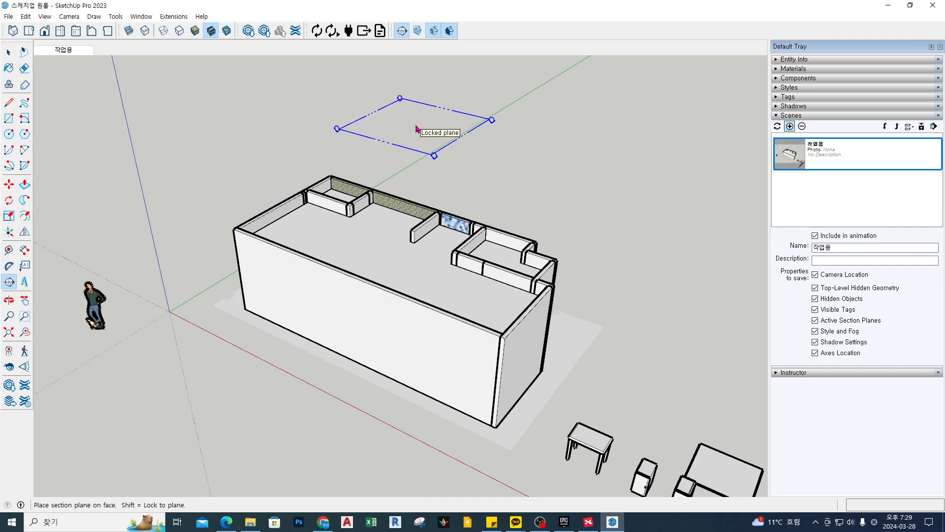
pyautogui.click(379, 244)
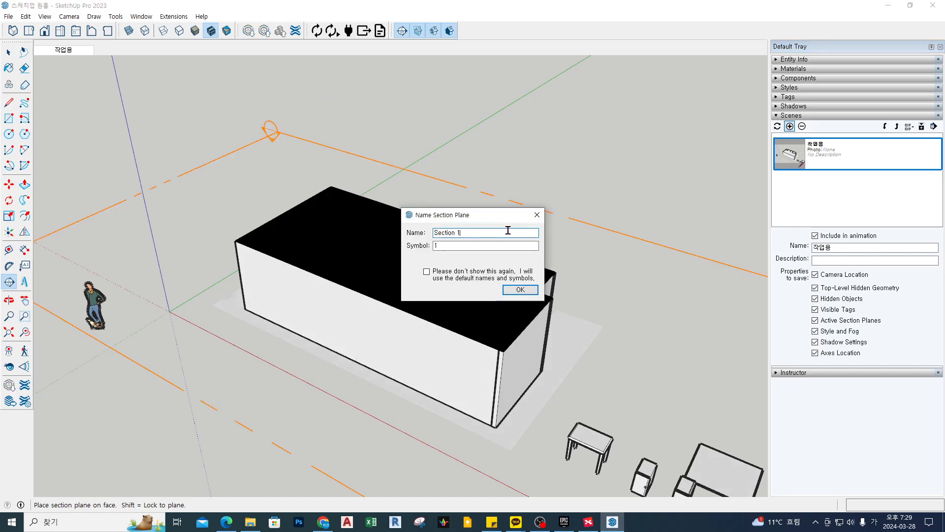
pyautogui.hotkey('ctrl', '1')
pyautogui.click(475, 236)
pyautogui.keyDown('ctrl'); pyautogui.moveTo(352, 240); pyautogui.dragTo(481, 210); pyautogui.keyUp('ctrl')
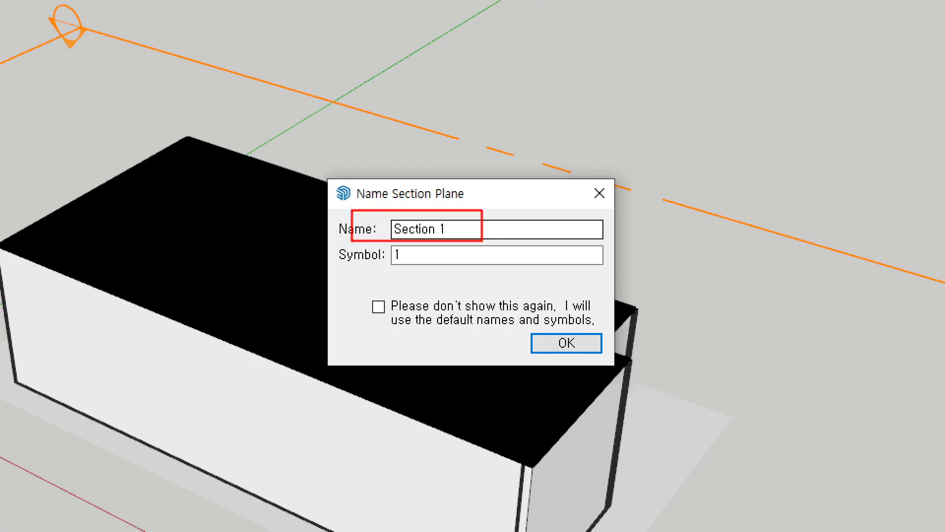
pyautogui.press('Escape')
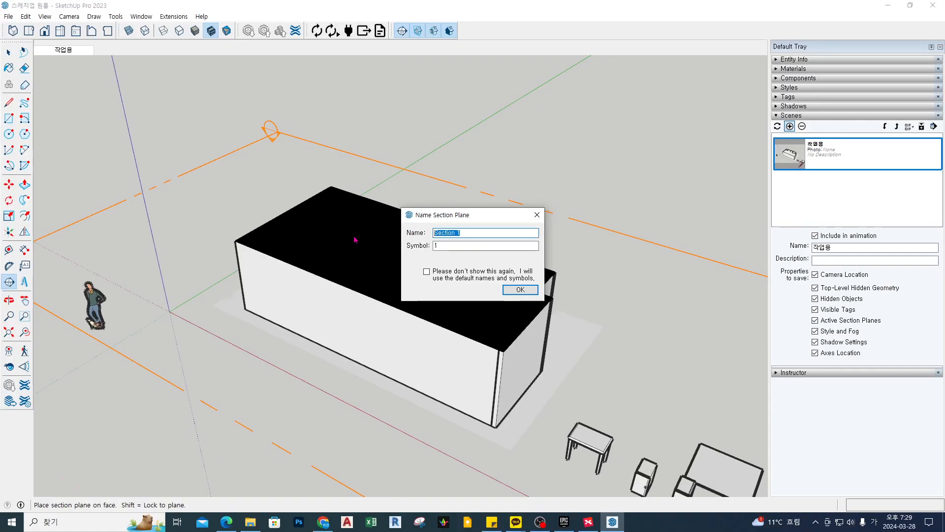
# Name the section plane 평면도 and give it the symbol 1.
pyautogui.write('q')
pyautogui.press('BackSpace')
pyautogui.press('Hangul')
pyautogui.write('벽면')
pyautogui.press('Tab')
pyautogui.write('1')
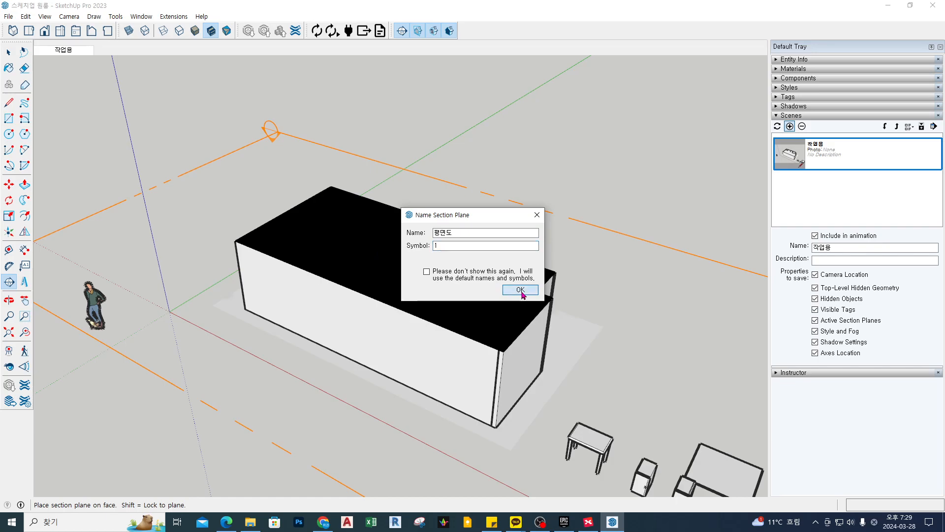
pyautogui.click(521, 290)
# Move the 평면도 section plane straight down so that it cuts the room's walls at a lower height.
pyautogui.scroll(-4, 507, 222)
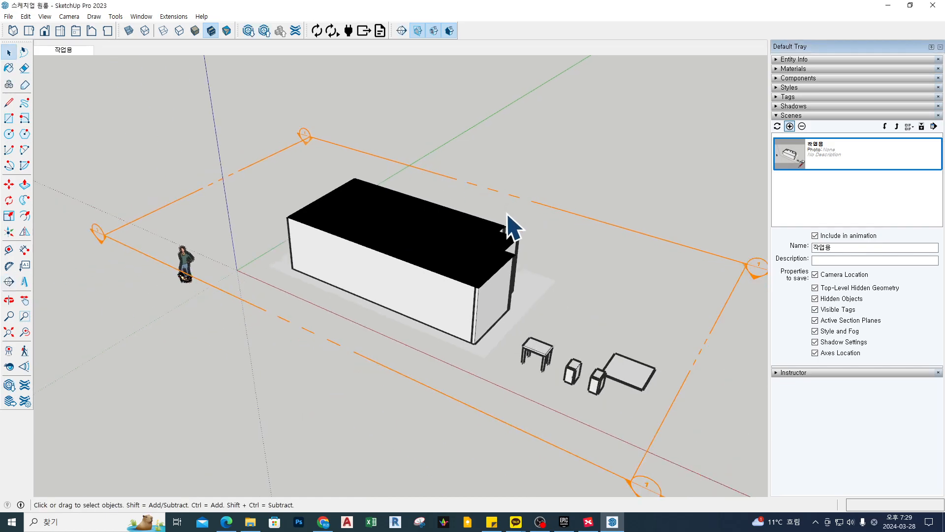
pyautogui.scroll(1, 709, 285)
pyautogui.moveTo(706, 279)
pyautogui.mouseDown()
pyautogui.moveTo(686, 285)
pyautogui.moveTo(730, 235)
pyautogui.mouseUp()
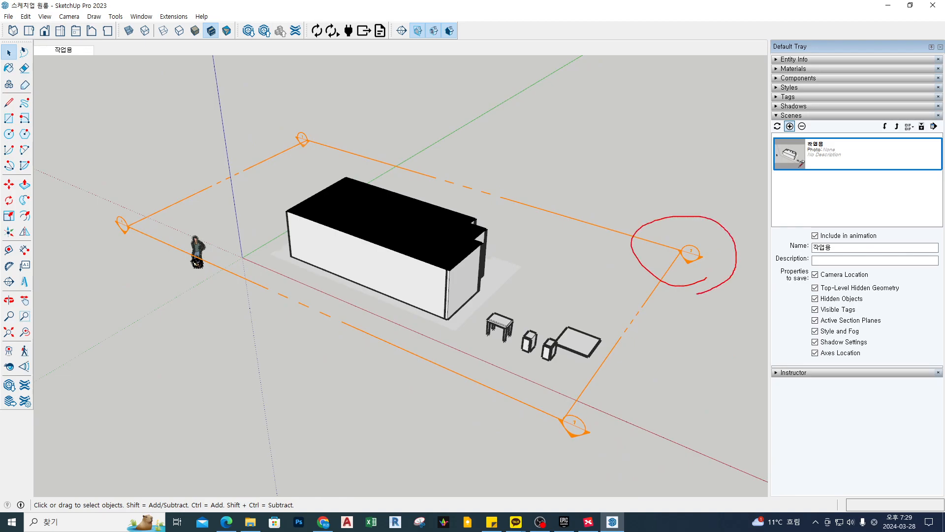
pyautogui.click(675, 267)
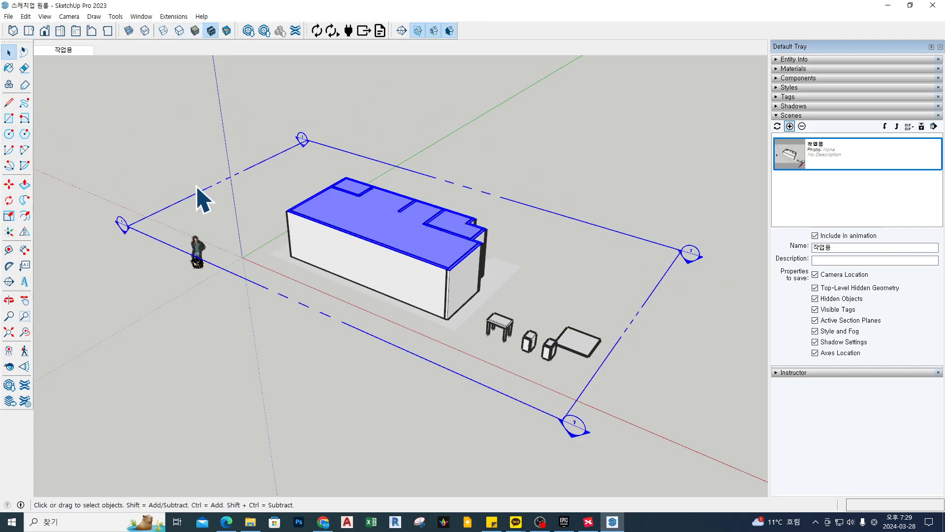
pyautogui.press('m')
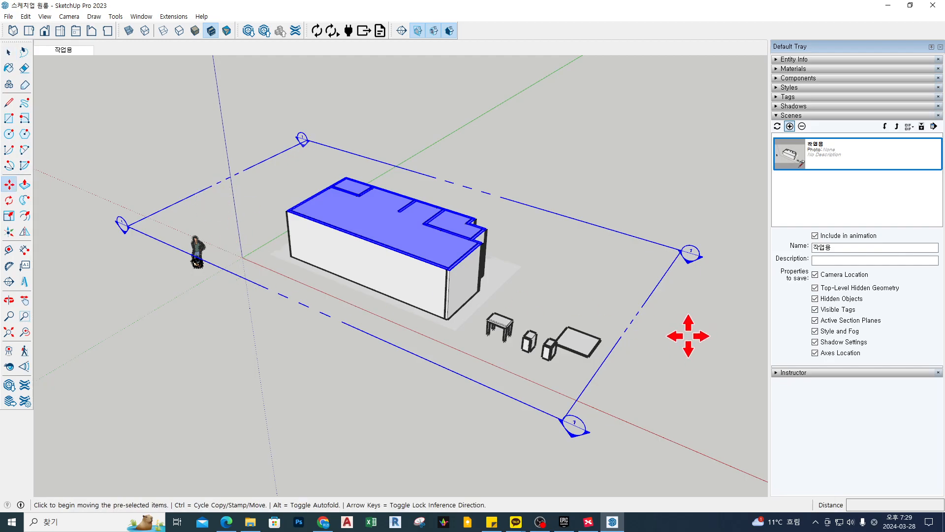
pyautogui.scroll(2, 427, 274)
pyautogui.scroll(-1, 480, 358)
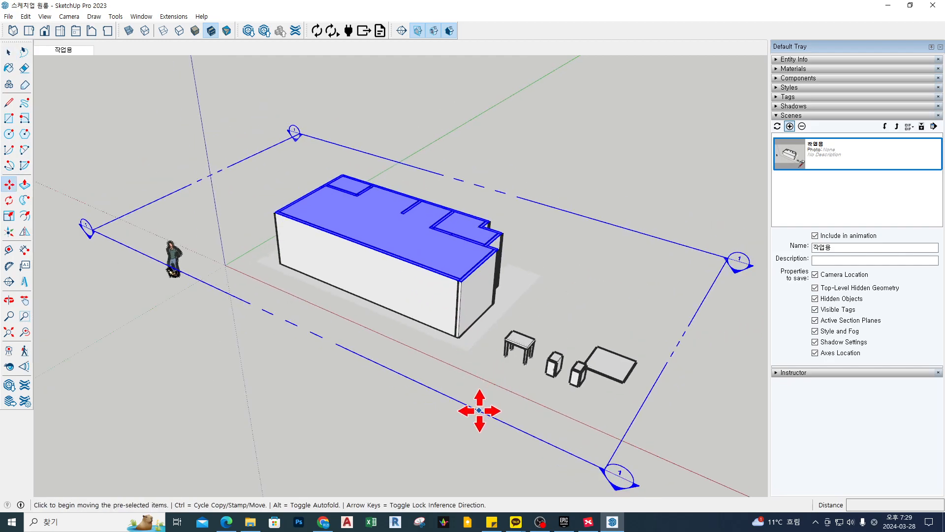
pyautogui.moveTo(399, 388); pyautogui.dragTo(403, 271, button='middle')
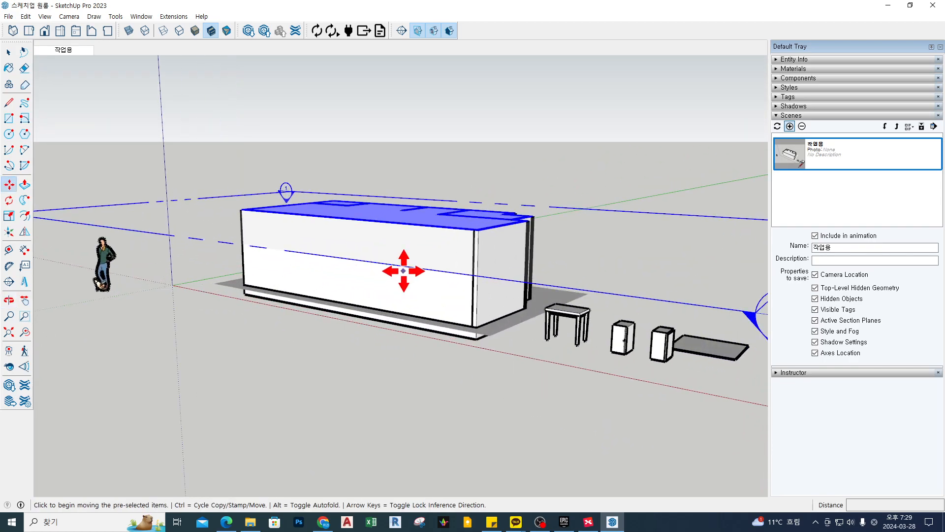
pyautogui.click(204, 241)
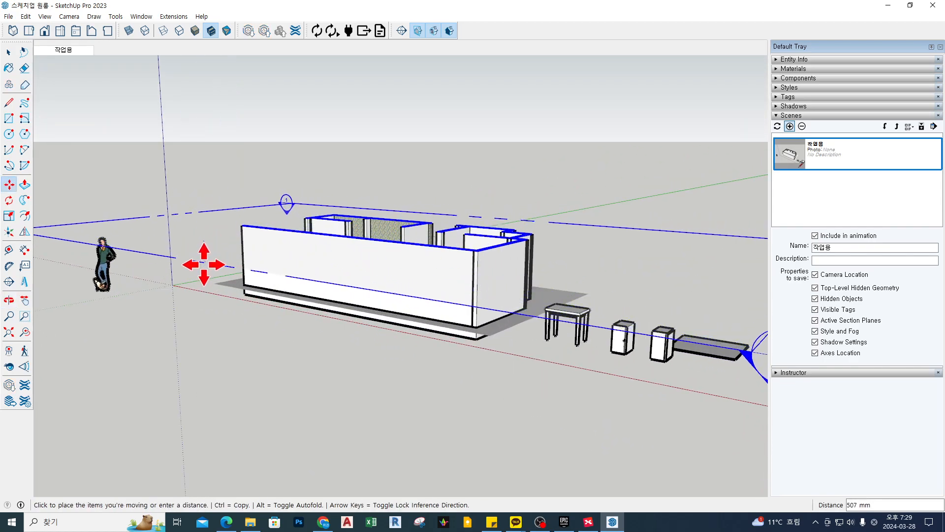
pyautogui.moveTo(201, 275); pyautogui.dragTo(675, 338, button='middle')
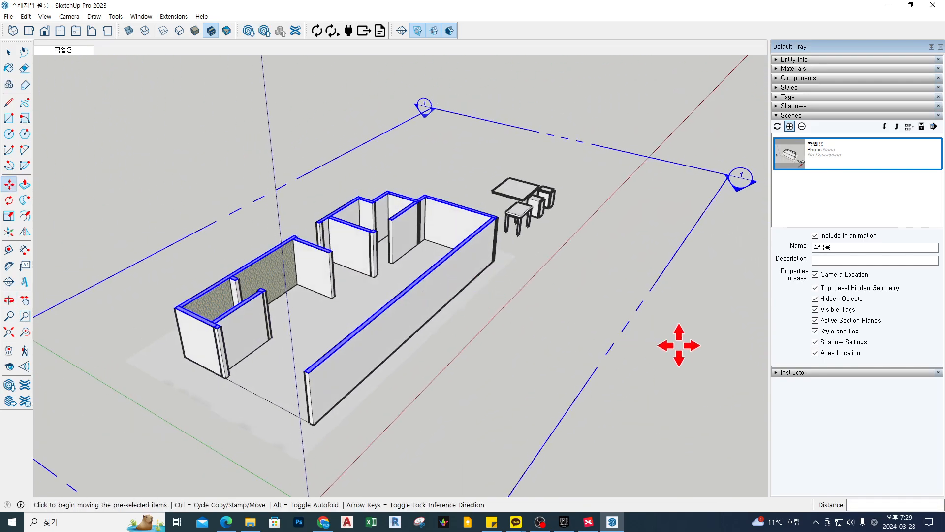
# Lower the 평면도 section plane slightly further down the room's walls and clear the selection.
pyautogui.click(653, 308)
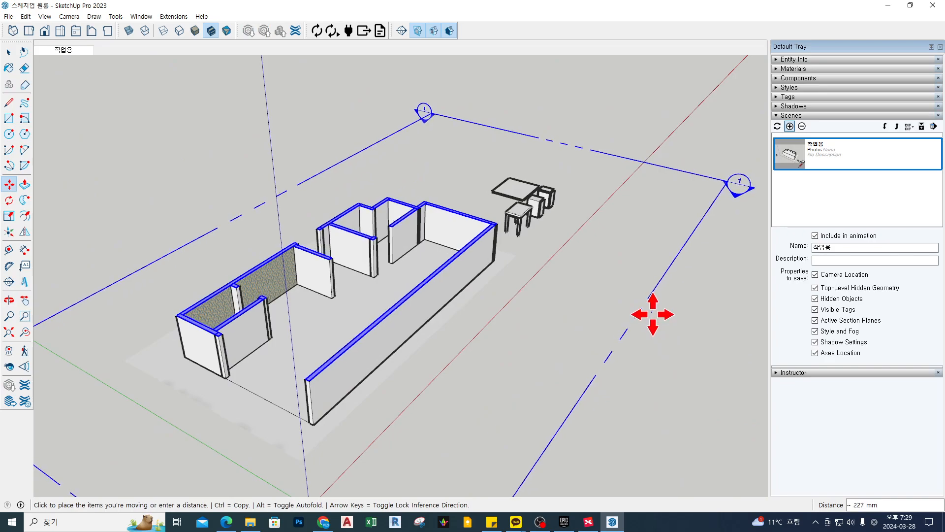
pyautogui.click(652, 317)
pyautogui.press('Escape')
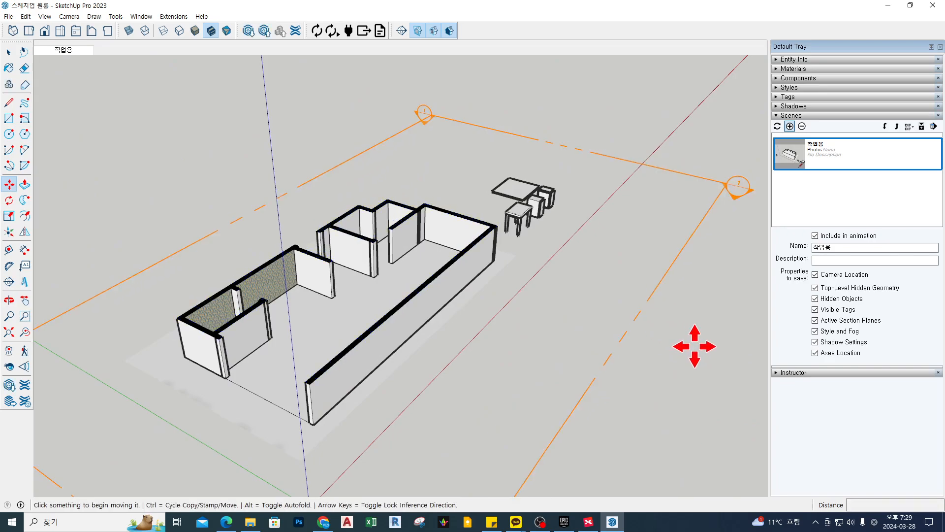
pyautogui.press('space')
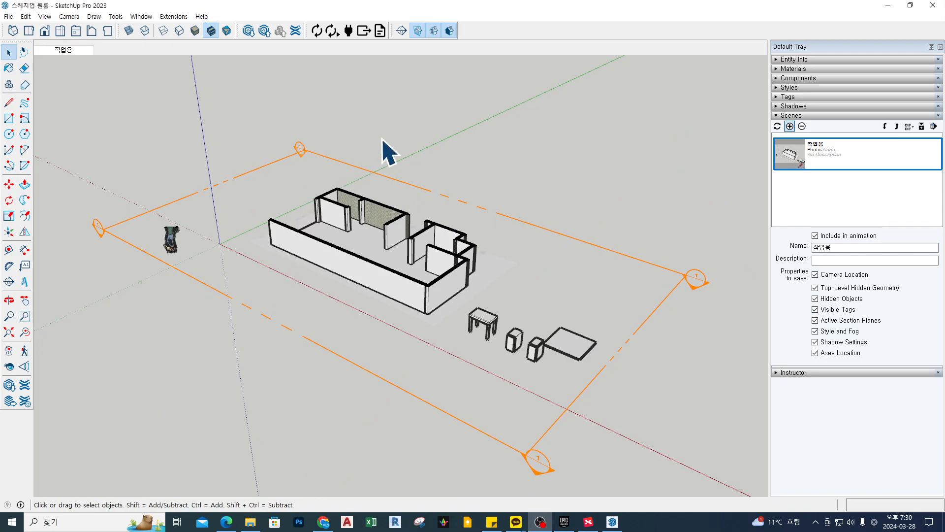
# Examine the cut room and the extent of its section plane from several angles, highlighting the plane by selecting it.
pyautogui.click(332, 139)
pyautogui.click(299, 155)
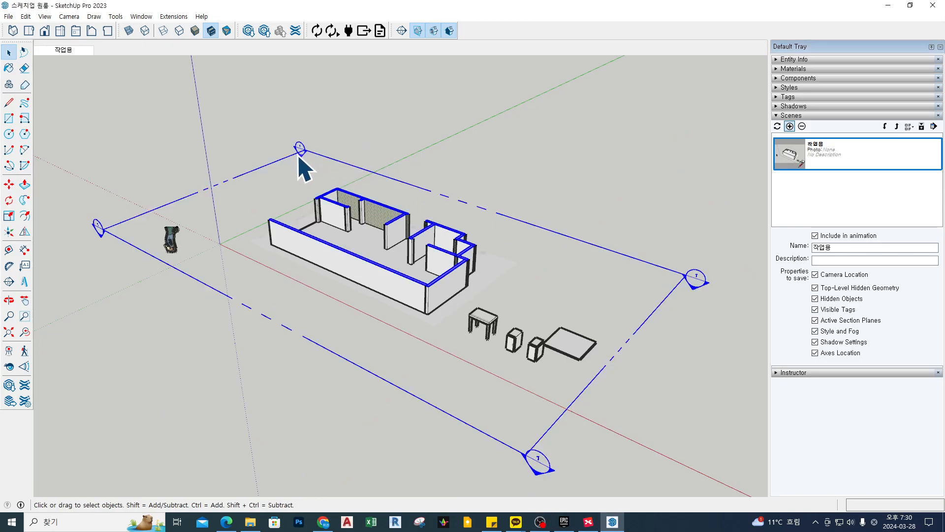
pyautogui.click(523, 136)
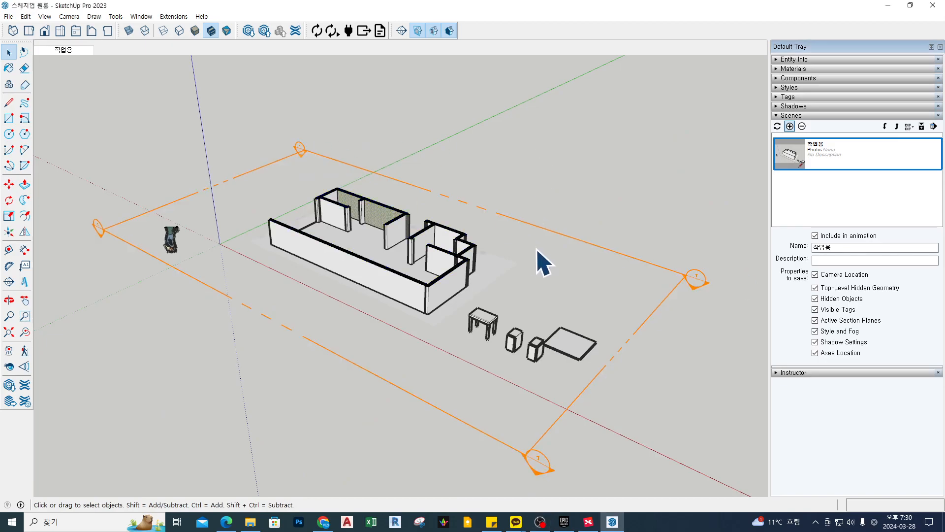
pyautogui.scroll(2, 363, 206)
pyautogui.moveTo(362, 206); pyautogui.dragTo(335, 422, button='middle')
pyautogui.scroll(-3, 568, 394)
pyautogui.moveTo(621, 393); pyautogui.dragTo(401, 278, button='middle')
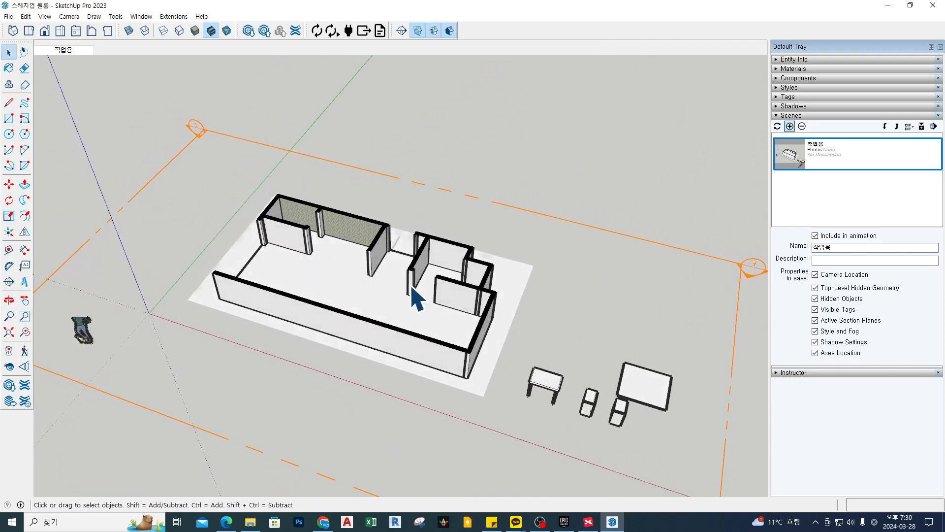
pyautogui.scroll(1, 632, 357)
pyautogui.scroll(-3, 546, 370)
pyautogui.moveTo(695, 221); pyautogui.dragTo(645, 288)
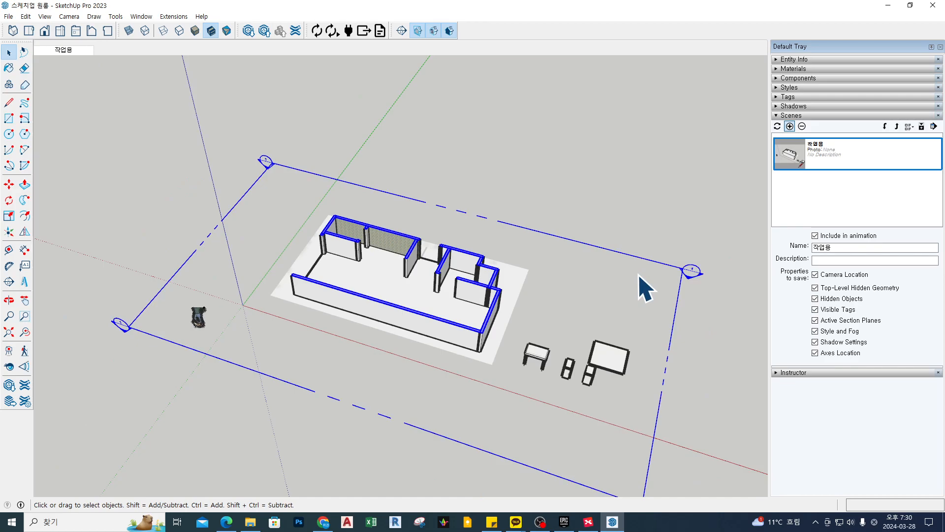
pyautogui.click(590, 180)
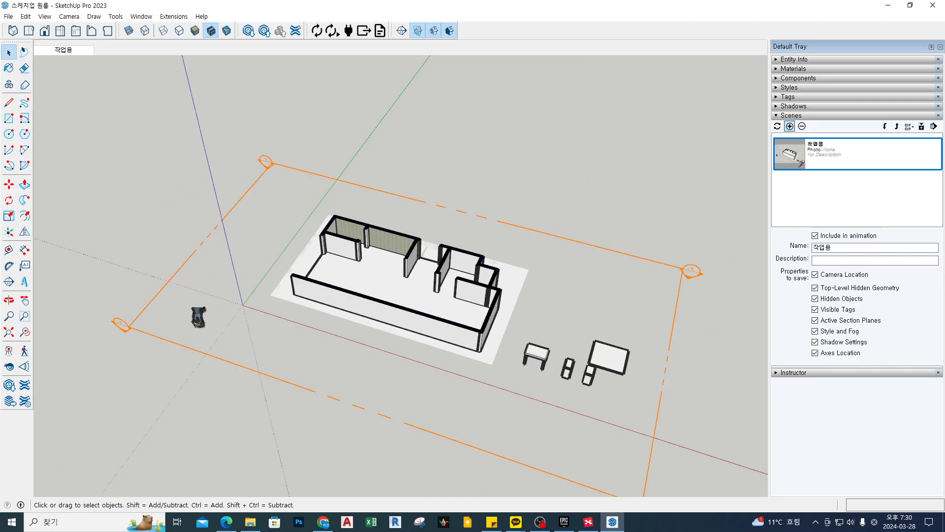
# Toggle the display of section planes and leave it off so the plane's frame is hidden.
pyautogui.scroll(3, 428, 246)
pyautogui.click(419, 31)
pyautogui.scroll(-5, 439, 205)
pyautogui.click(418, 32)
pyautogui.click(417, 31)
pyautogui.click(418, 31)
pyautogui.click(417, 32)
# Turn off the fill of the section cuts on the room's walls.
pyautogui.scroll(5, 386, 207)
pyautogui.scroll(6, 443, 197)
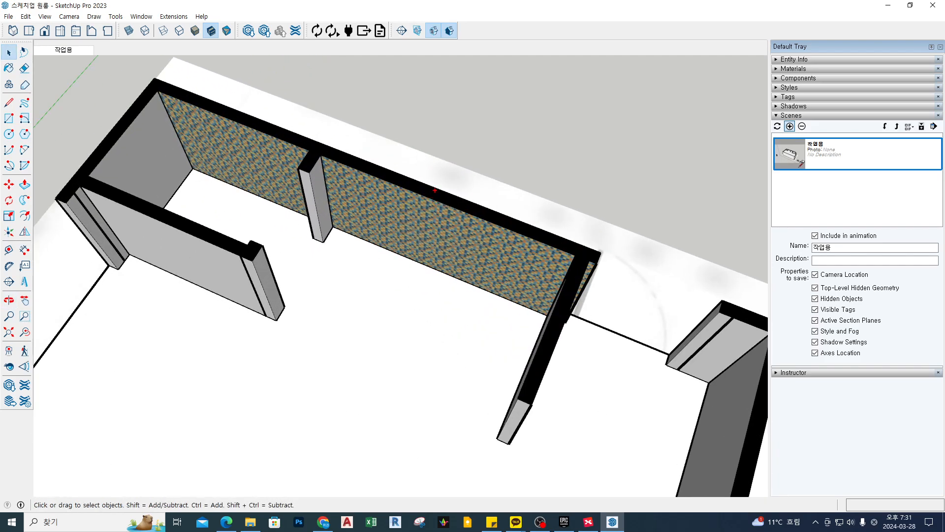
pyautogui.press('Escape')
pyautogui.hotkey('ctrl', '2')
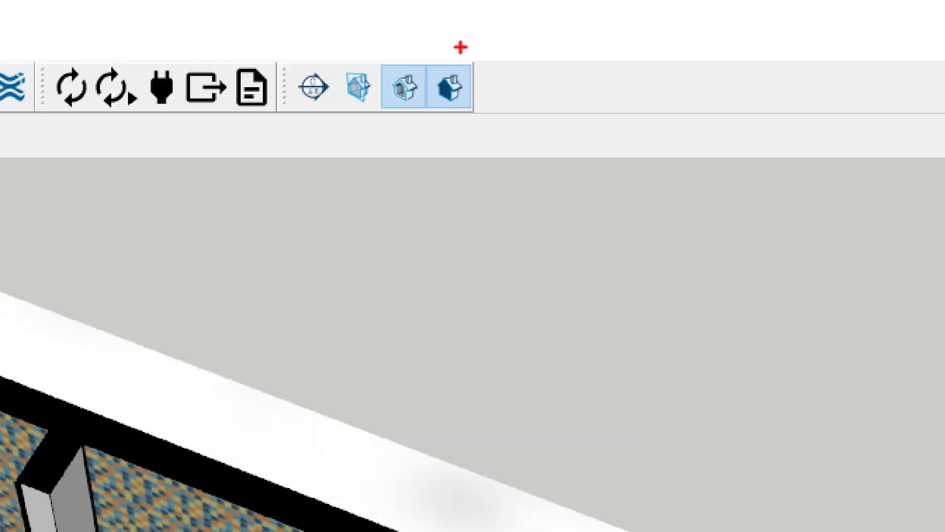
pyautogui.keyDown('ctrl'); pyautogui.moveTo(439, 18); pyautogui.dragTo(465, 45); pyautogui.keyUp('ctrl')
pyautogui.press('Escape')
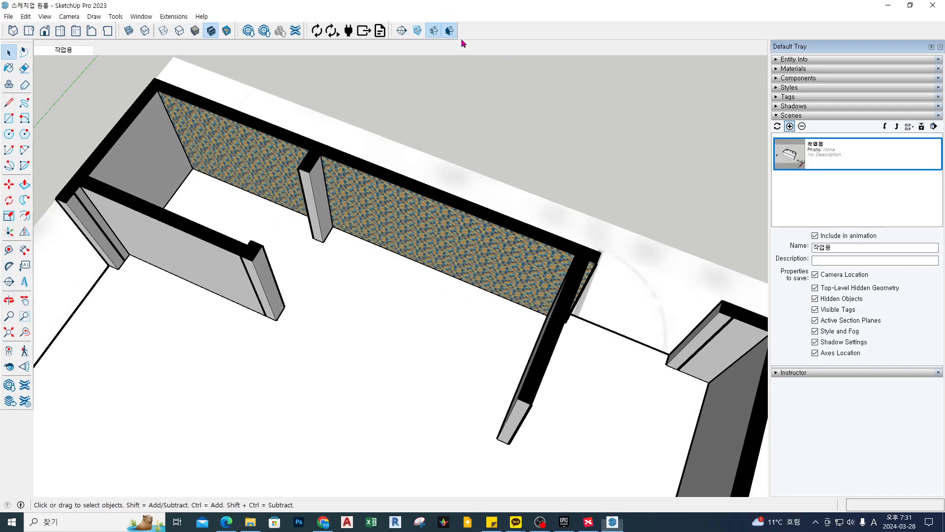
pyautogui.click(449, 123)
pyautogui.click(449, 33)
pyautogui.click(449, 33)
pyautogui.click(449, 32)
pyautogui.click(449, 32)
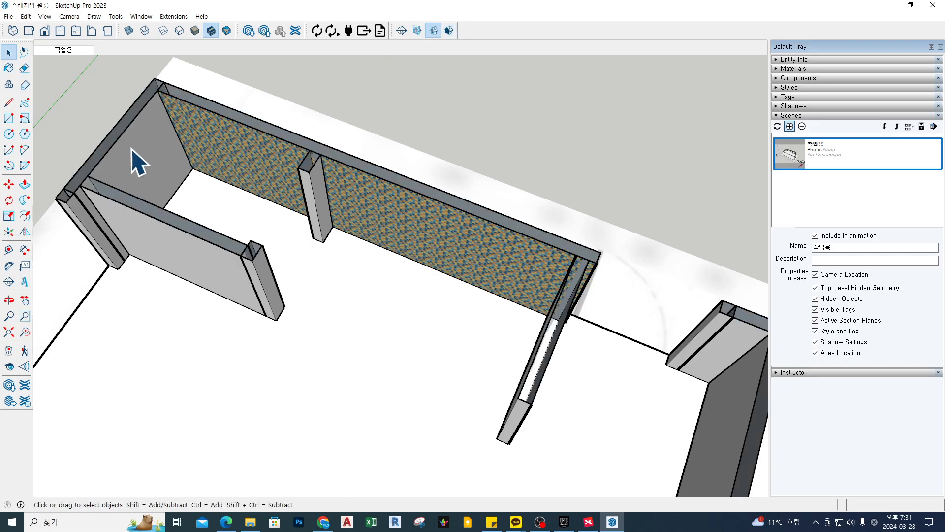
# Inspect the unfilled wall ends up close and turn the section fill back on.
pyautogui.scroll(5, 363, 183)
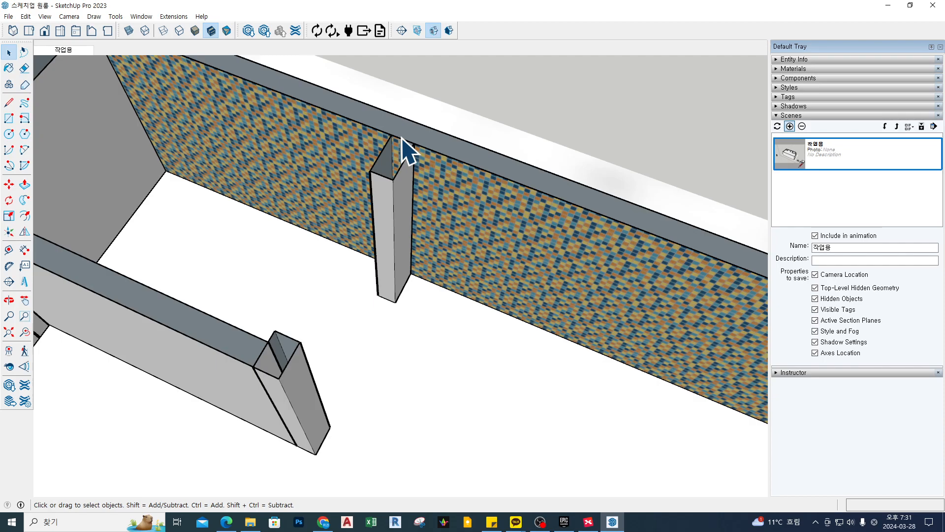
pyautogui.moveTo(401, 140)
pyautogui.mouseDown(button='middle')
pyautogui.moveTo(396, 152)
pyautogui.moveTo(437, 169)
pyautogui.moveTo(389, 163)
pyautogui.moveTo(409, 156)
pyautogui.moveTo(391, 152)
pyautogui.mouseUp(button='middle')
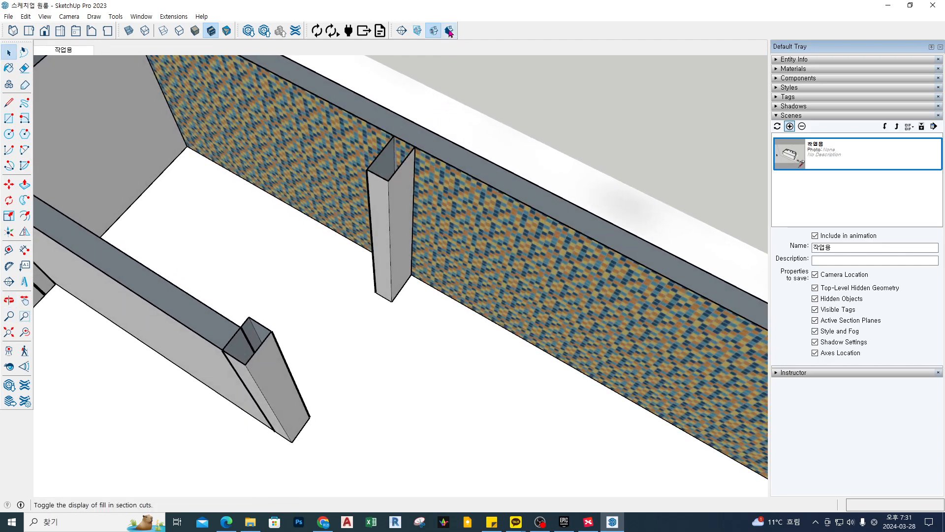
pyautogui.click(450, 31)
pyautogui.moveTo(512, 180); pyautogui.dragTo(506, 120, button='middle')
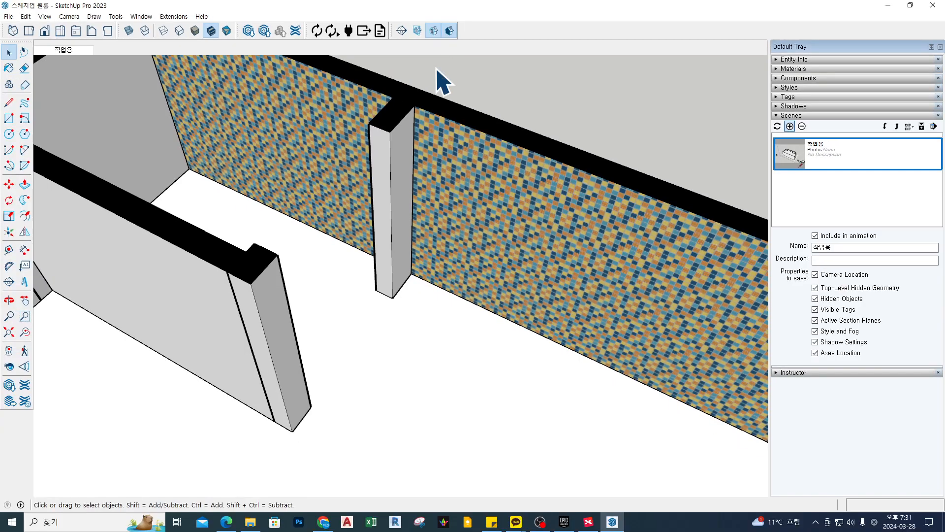
# Compare the full-height and cut walls by toggling the active section cut, leaving the cut on.
pyautogui.scroll(-10, 401, 227)
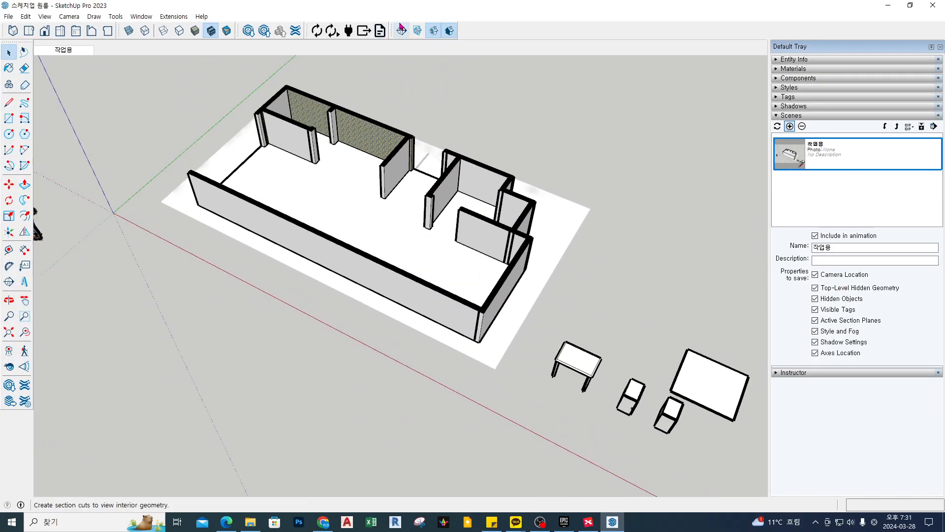
pyautogui.click(433, 30)
pyautogui.scroll(3, 617, 308)
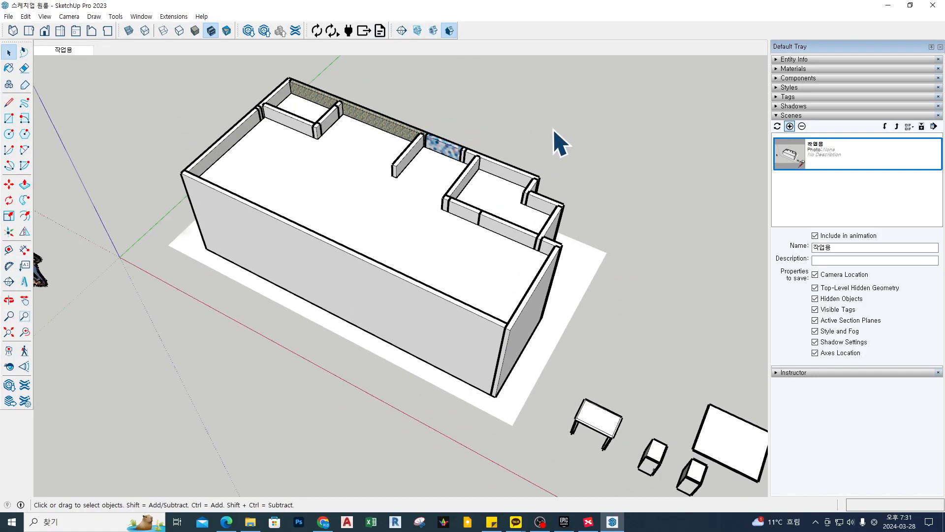
pyautogui.click(433, 30)
pyautogui.click(434, 31)
pyautogui.click(434, 30)
pyautogui.click(433, 31)
pyautogui.click(433, 31)
pyautogui.click(433, 31)
pyautogui.click(433, 30)
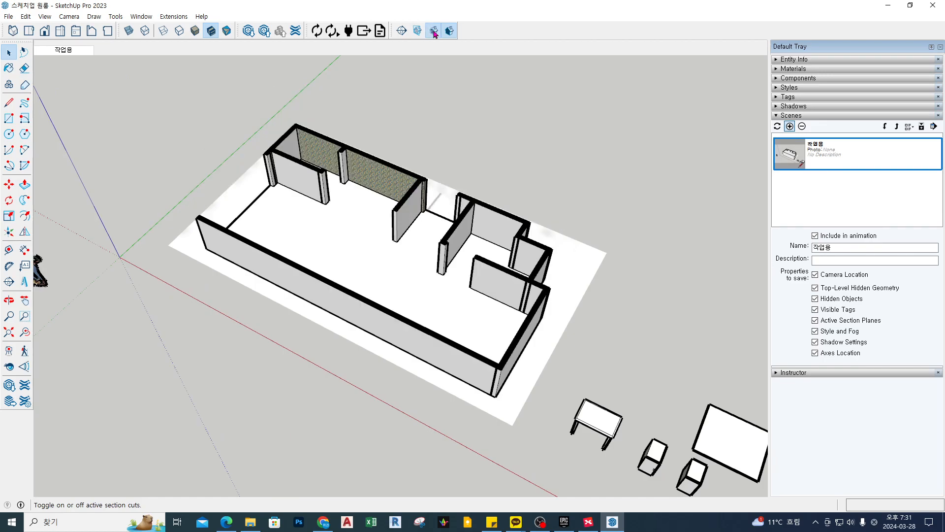
pyautogui.click(428, 34)
pyautogui.click(433, 32)
pyautogui.scroll(2, 436, 123)
pyautogui.moveTo(428, 123)
pyautogui.mouseDown(button='middle')
pyautogui.moveTo(439, 109)
pyautogui.moveTo(428, 133)
pyautogui.mouseUp(button='middle')
pyautogui.scroll(-4, 422, 121)
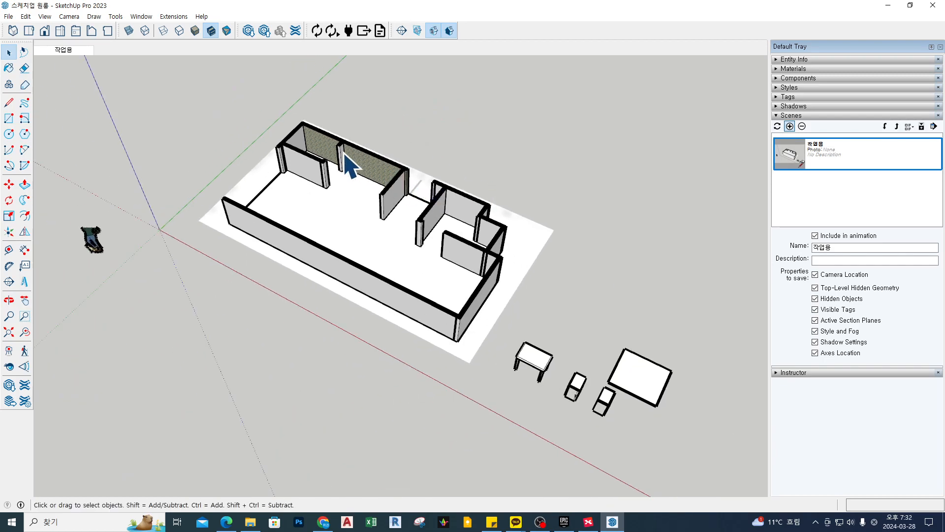
pyautogui.click(91, 241)
pyautogui.keyDown('ctrl'); pyautogui.click(544, 366); pyautogui.keyUp('ctrl')
pyautogui.keyDown('ctrl'); pyautogui.click(577, 383); pyautogui.keyUp('ctrl')
pyautogui.keyDown('ctrl'); pyautogui.click(603, 400); pyautogui.keyUp('ctrl')
pyautogui.keyDown('ctrl'); pyautogui.click(648, 380); pyautogui.keyUp('ctrl')
pyautogui.click(250, 346)
# Use the Eraser's hide mode on the scale figure, the table, the two small blocks and the flat panel's edges.
pyautogui.moveTo(176, 323); pyautogui.dragTo(176, 322, button='middle')
pyautogui.press('e')
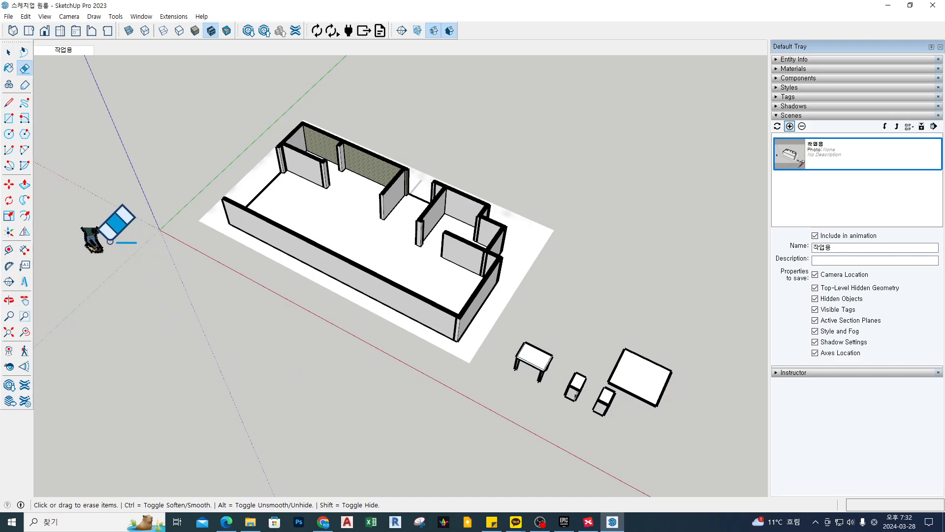
pyautogui.press('alt')
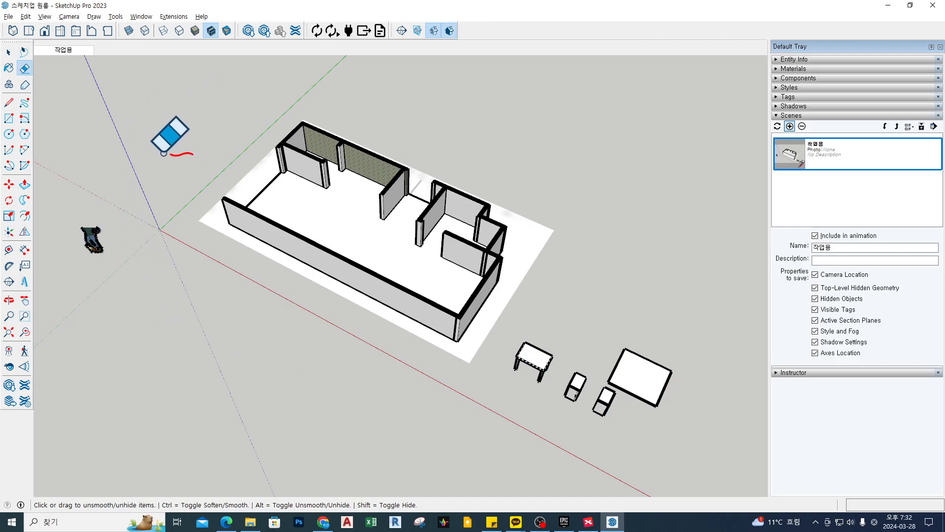
pyautogui.press('shift')
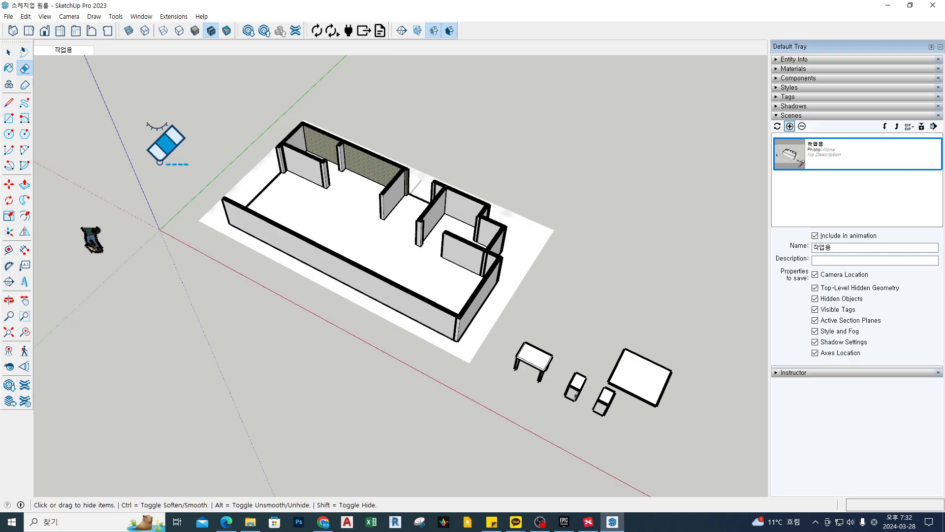
pyautogui.keyDown('shift'); pyautogui.click(91, 244); pyautogui.keyUp('shift')
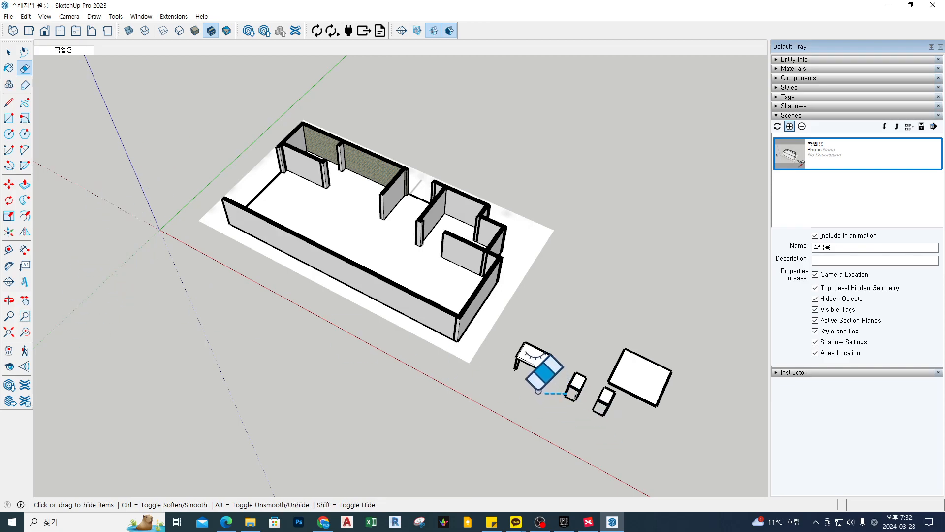
pyautogui.keyDown('shift'); pyautogui.moveTo(521, 391); pyautogui.dragTo(548, 364); pyautogui.keyUp('shift')
pyautogui.keyDown('shift'); pyautogui.moveTo(562, 409); pyautogui.dragTo(594, 375); pyautogui.keyUp('shift')
pyautogui.moveTo(597, 421)
pyautogui.keyDown('shift'); pyautogui.mouseDown()
pyautogui.moveTo(671, 395)
pyautogui.moveTo(628, 415)
pyautogui.mouseUp(); pyautogui.keyUp('shift')
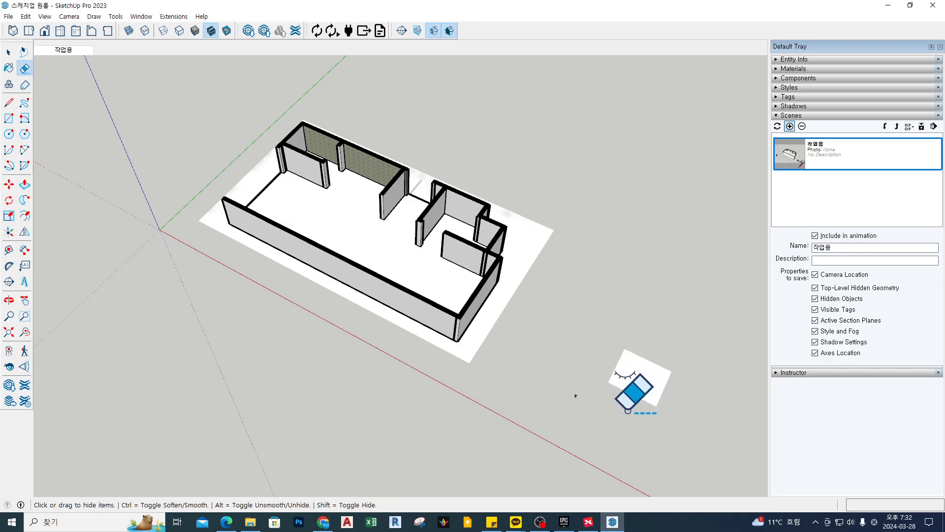
pyautogui.keyDown('shift'); pyautogui.moveTo(574, 399); pyautogui.dragTo(576, 397); pyautogui.keyUp('shift')
# Hide the remaining face of the flat panel beside the room.
pyautogui.moveTo(667, 422); pyautogui.dragTo(591, 363, button='middle')
pyautogui.press('space')
pyautogui.click(589, 392)
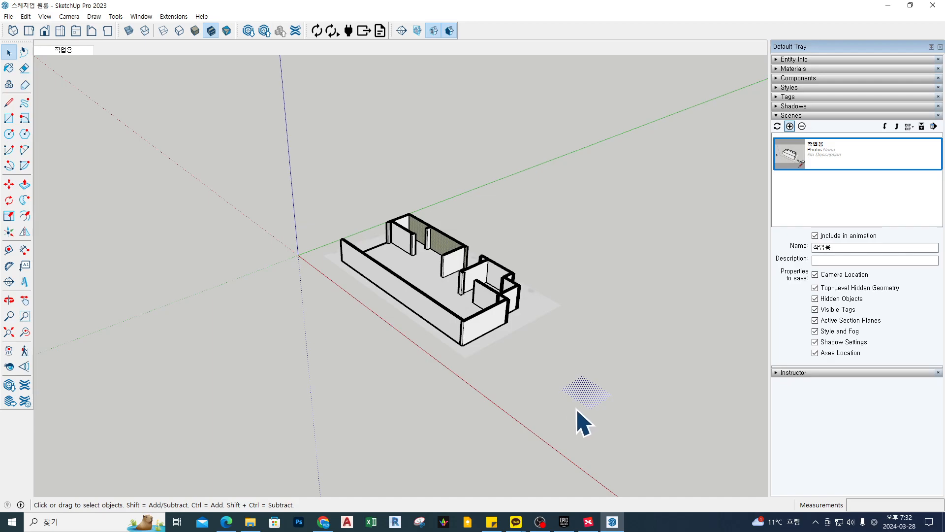
pyautogui.scroll(3, 606, 420)
pyautogui.rightClick(579, 390)
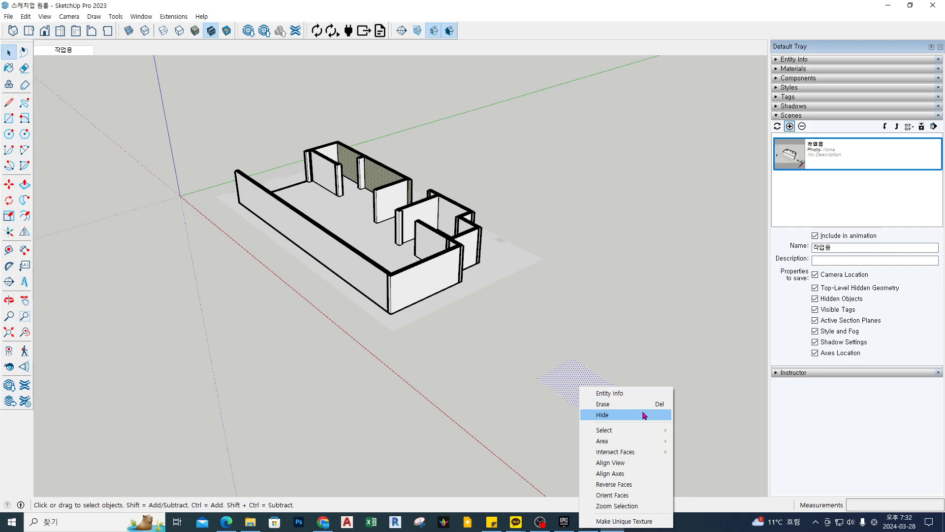
pyautogui.click(644, 415)
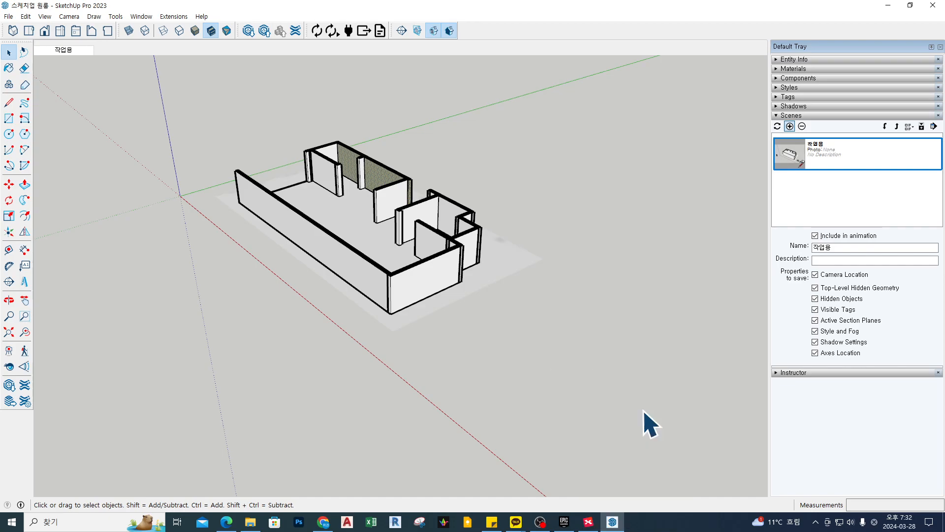
# Hide the floor plan drawing group that lies underneath the room and extends past its walls.
pyautogui.moveTo(506, 337); pyautogui.dragTo(586, 470, button='middle')
pyautogui.click(517, 273)
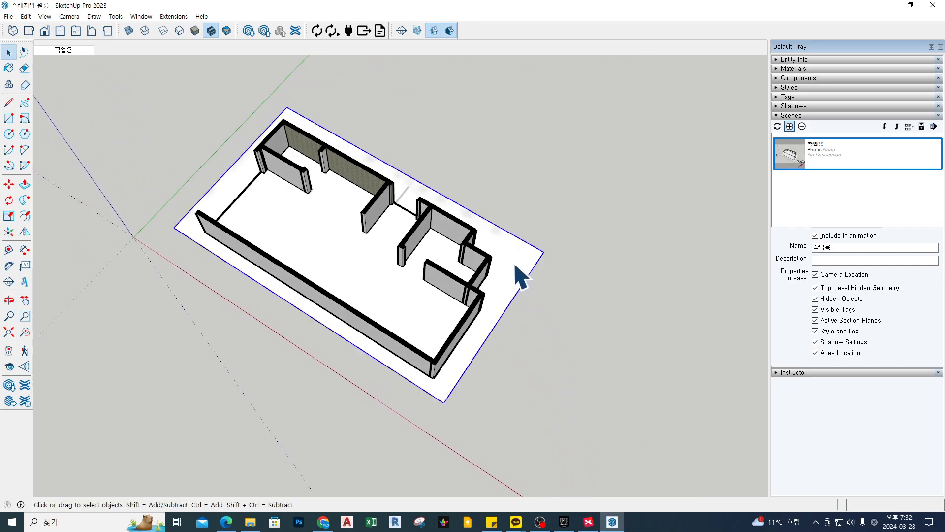
pyautogui.scroll(4, 515, 266)
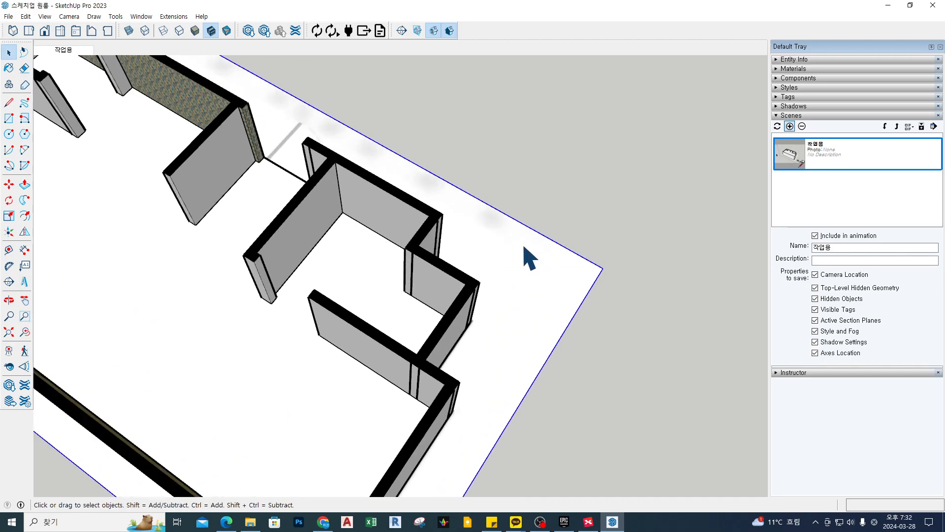
pyautogui.rightClick(524, 247)
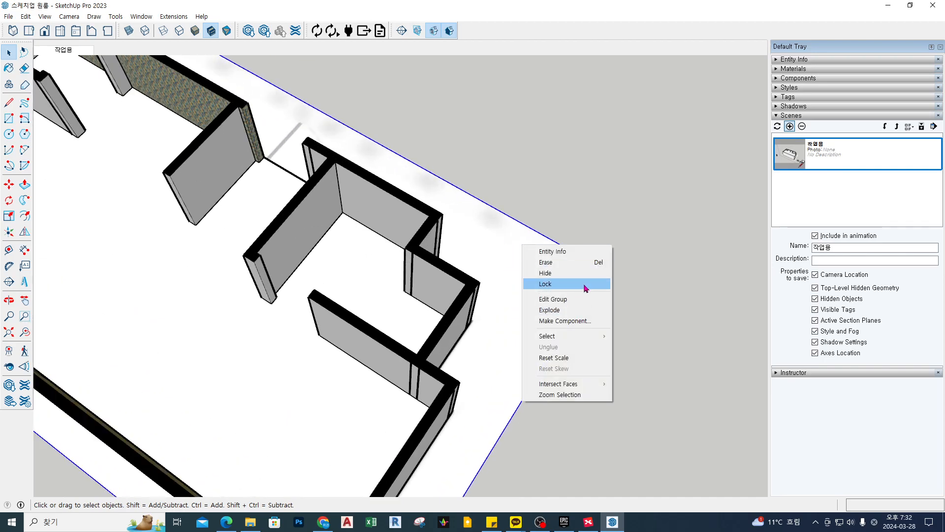
pyautogui.click(546, 273)
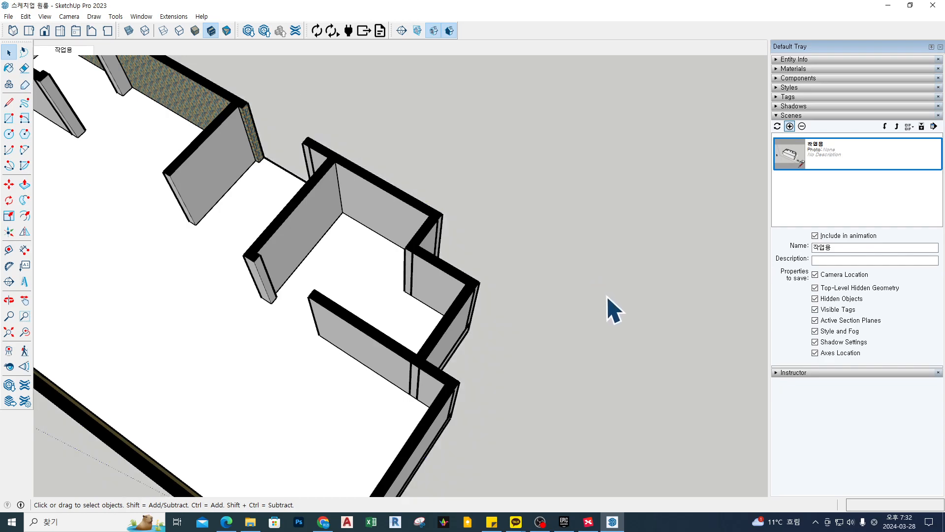
pyautogui.scroll(-5, 615, 312)
pyautogui.moveTo(586, 301); pyautogui.dragTo(433, 179, button='middle')
pyautogui.moveTo(571, 247); pyautogui.dragTo(403, 311, button='middle')
pyautogui.click(392, 288)
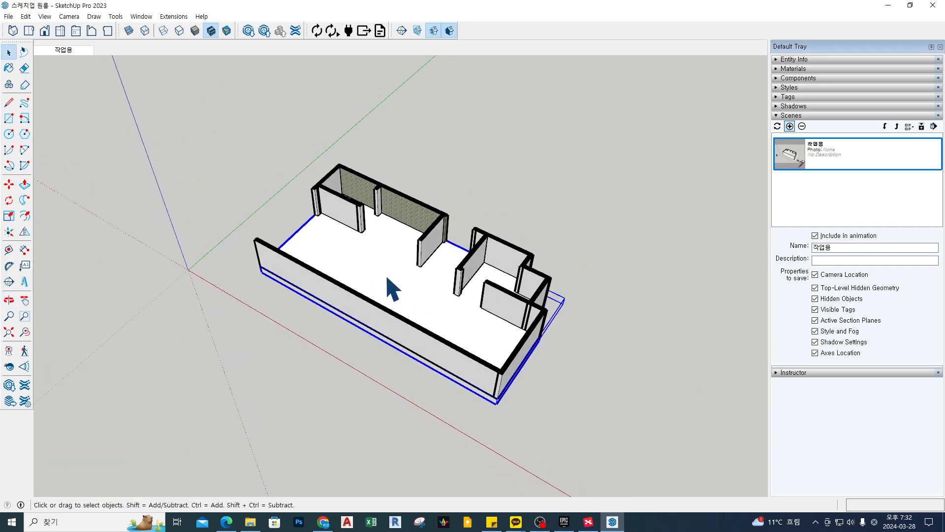
pyautogui.rightClick(387, 278)
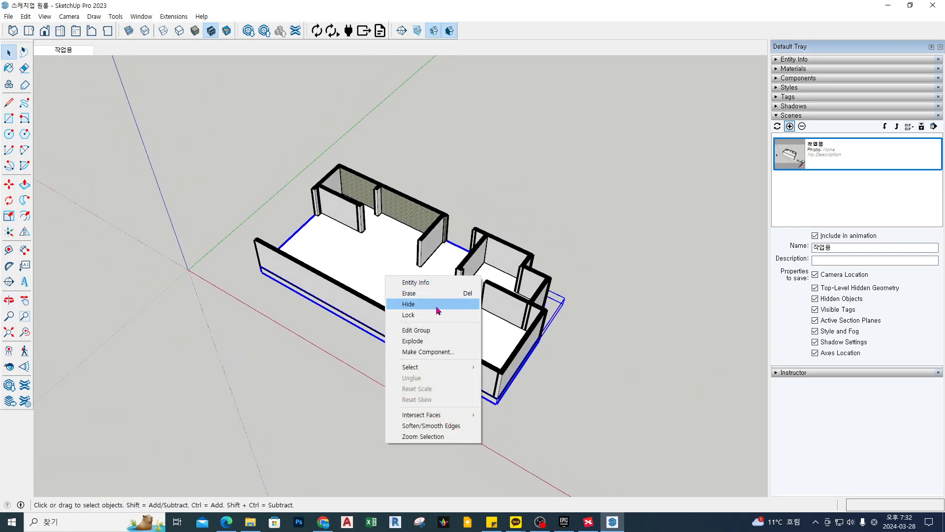
pyautogui.click(548, 128)
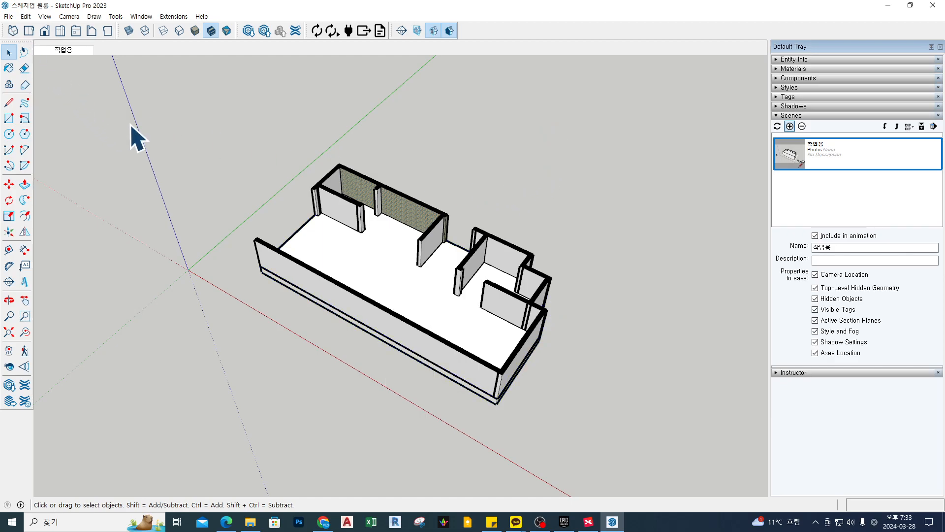
pyautogui.moveTo(377, 251); pyautogui.dragTo(389, 273, button='middle')
pyautogui.hotkey('ctrl', '1')
pyautogui.click(845, 148)
pyautogui.moveTo(834, 180)
pyautogui.mouseDown()
pyautogui.moveTo(830, 191)
pyautogui.moveTo(840, 89)
pyautogui.moveTo(827, 219)
pyautogui.mouseUp()
pyautogui.press('Escape')
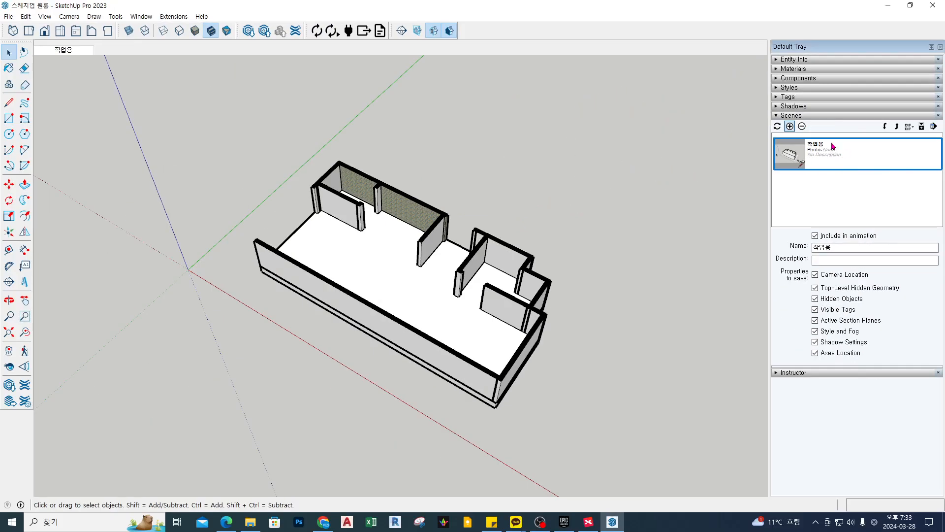
# Add a new scene for the cut room and name it 평면도.
pyautogui.click(790, 126)
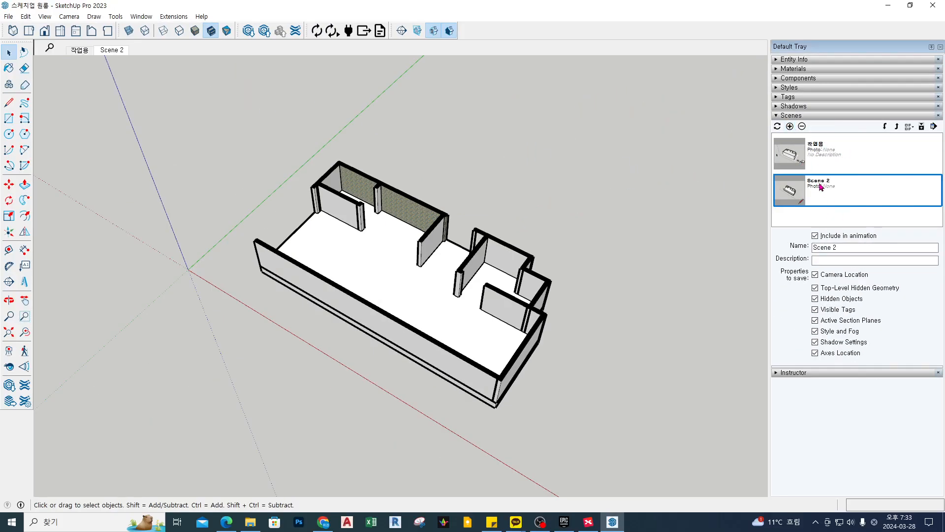
pyautogui.click(887, 248)
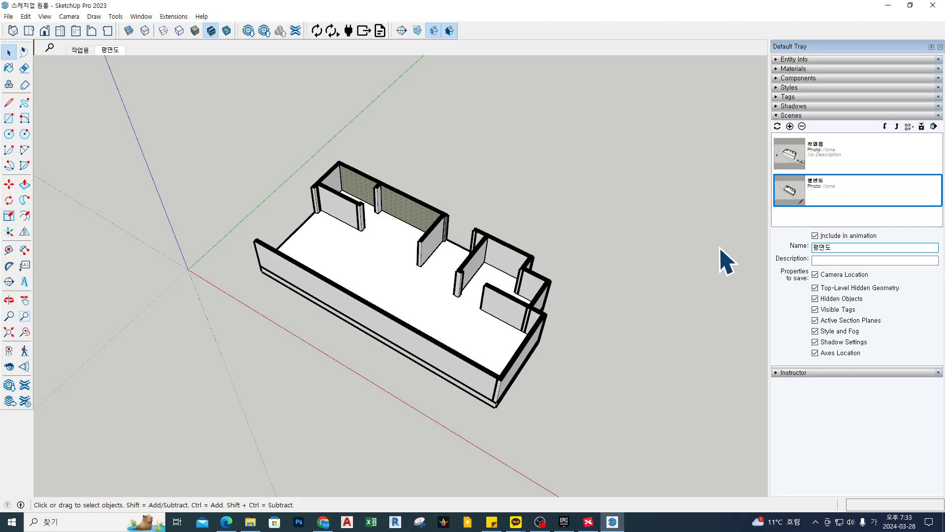
pyautogui.press('o')
pyautogui.moveTo(517, 205); pyautogui.dragTo(544, 211)
pyautogui.press('space')
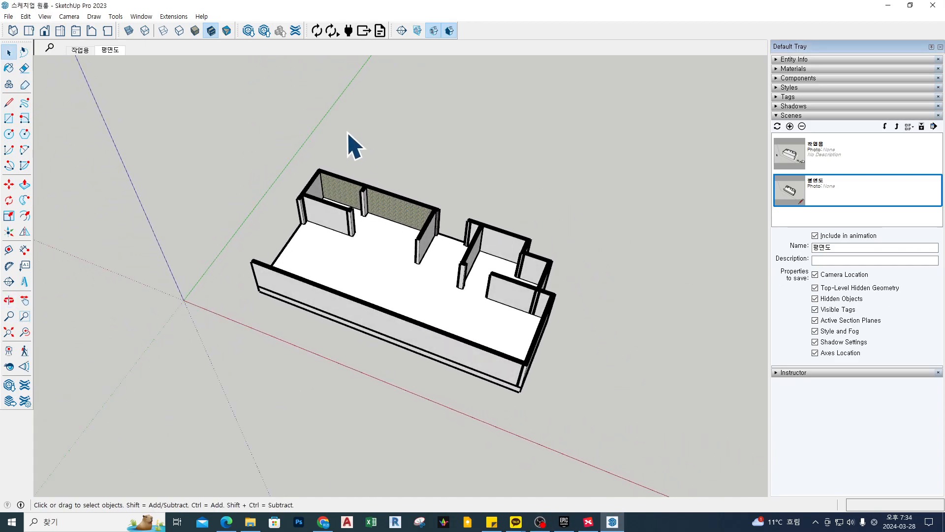
# Float the Views toolbar over the model and check that Views is enabled in the list of available toolbars.
pyautogui.moveTo(4, 22); pyautogui.dragTo(139, 99)
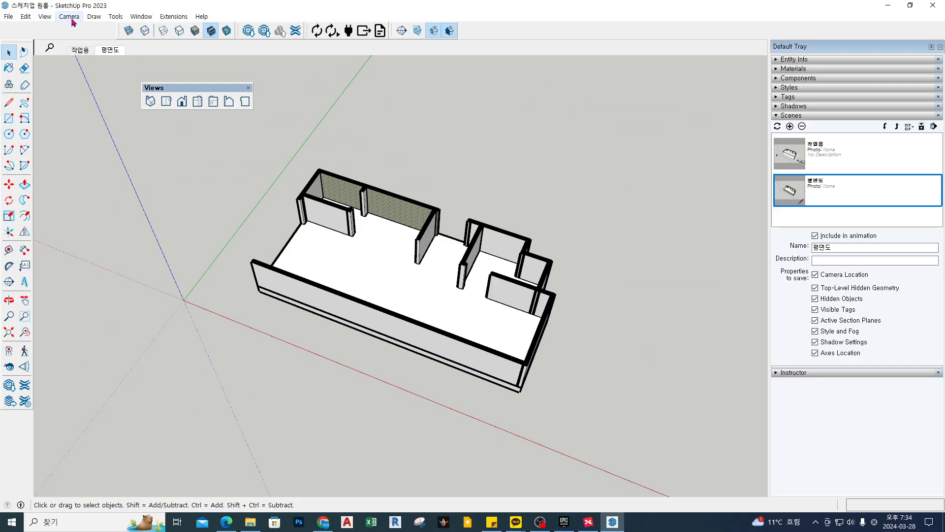
pyautogui.click(44, 16)
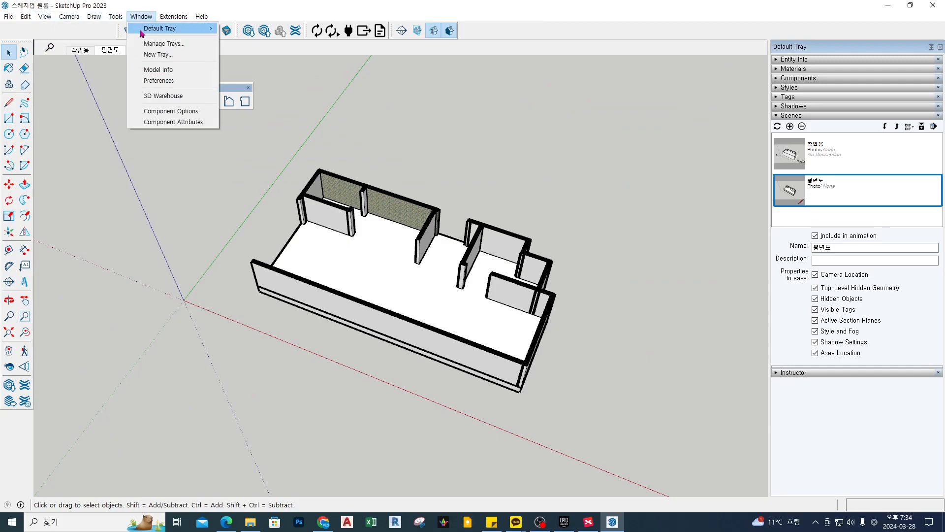
pyautogui.click(138, 18)
pyautogui.click(69, 17)
pyautogui.moveTo(45, 20)
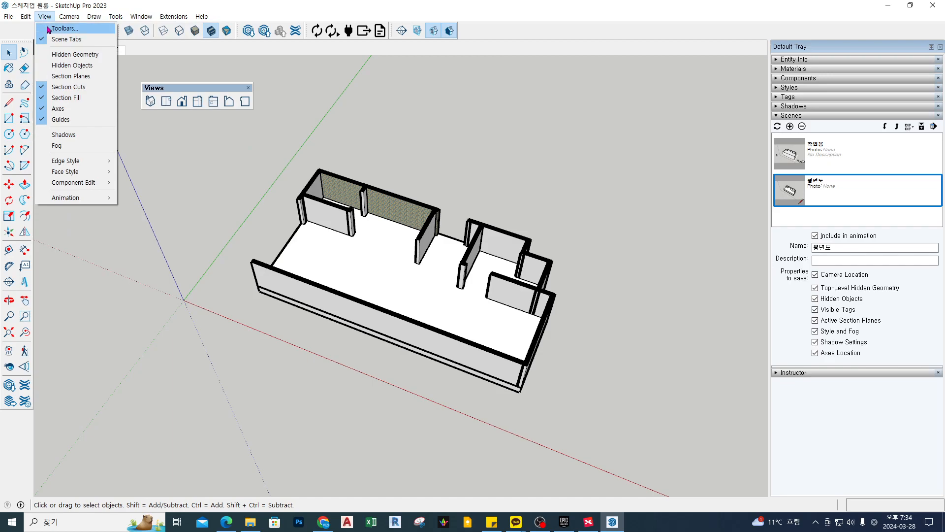
pyautogui.click(48, 29)
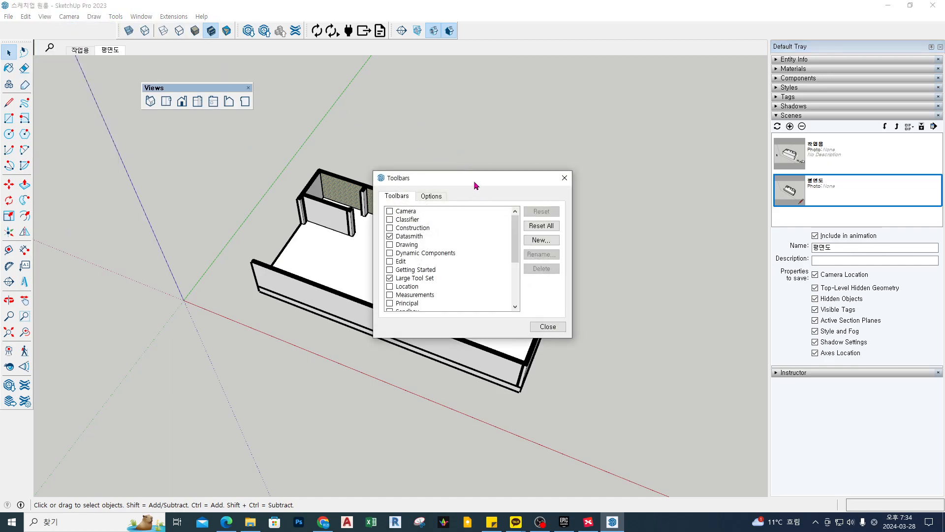
pyautogui.moveTo(473, 180); pyautogui.dragTo(531, 87)
pyautogui.scroll(-4, 544, 161)
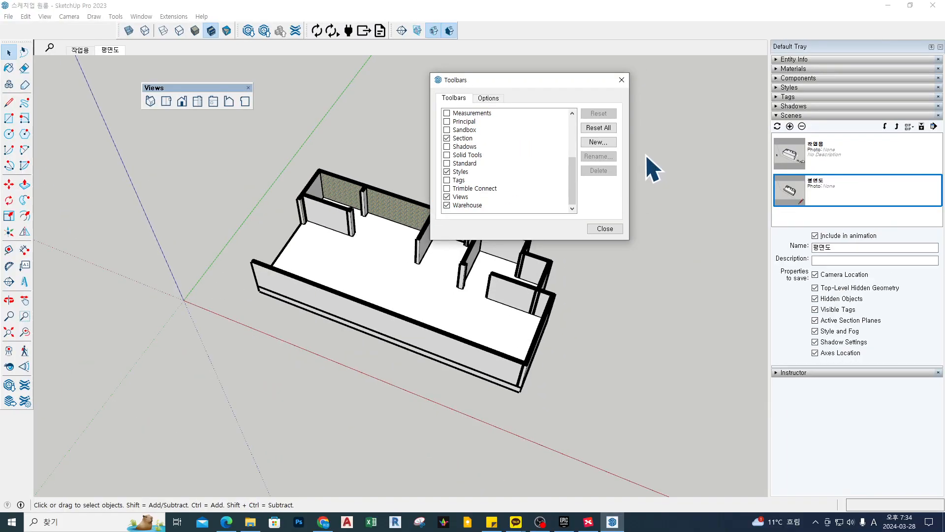
pyautogui.click(605, 229)
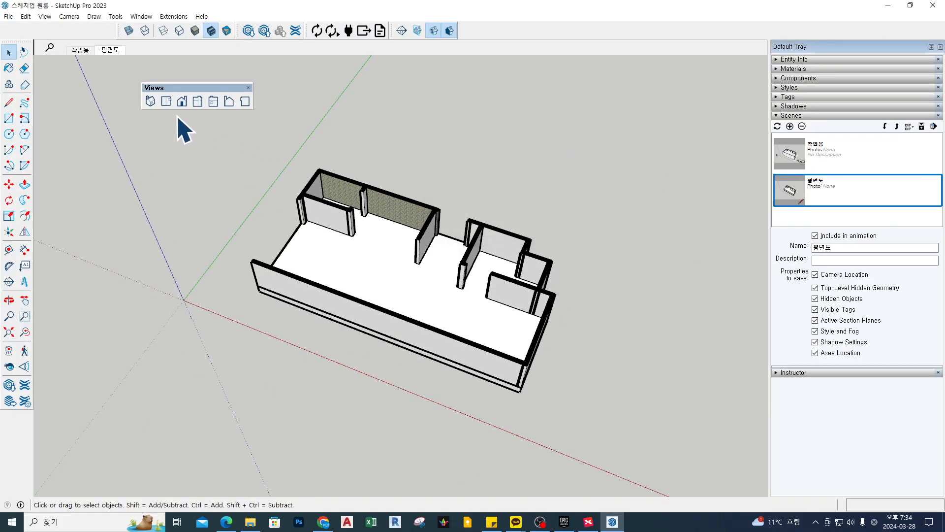
# Compare the room in the isometric, top, front, right, back, left and bottom standard views.
pyautogui.click(150, 105)
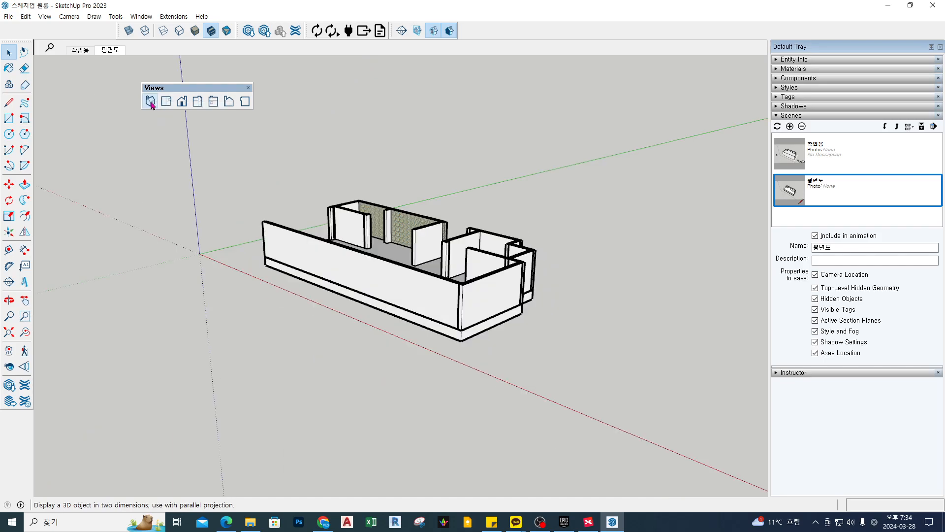
pyautogui.click(167, 101)
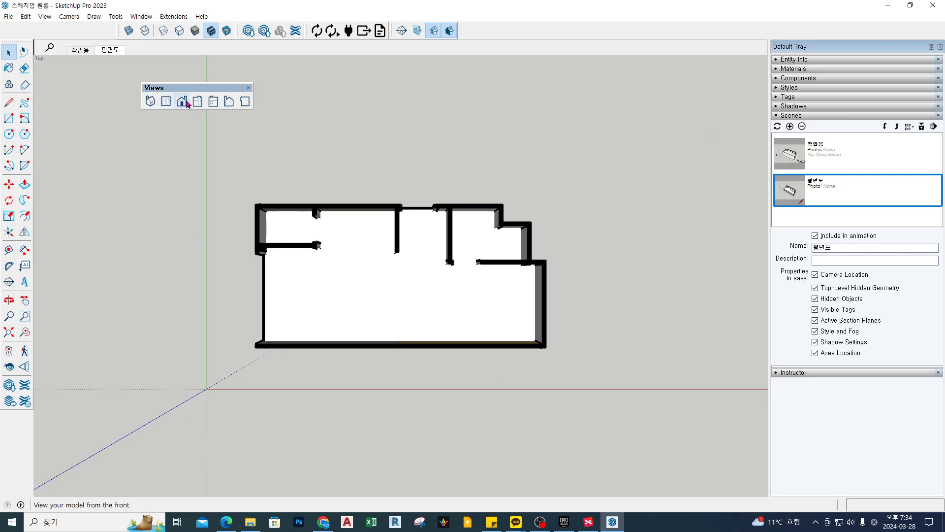
pyautogui.click(182, 102)
pyautogui.click(198, 102)
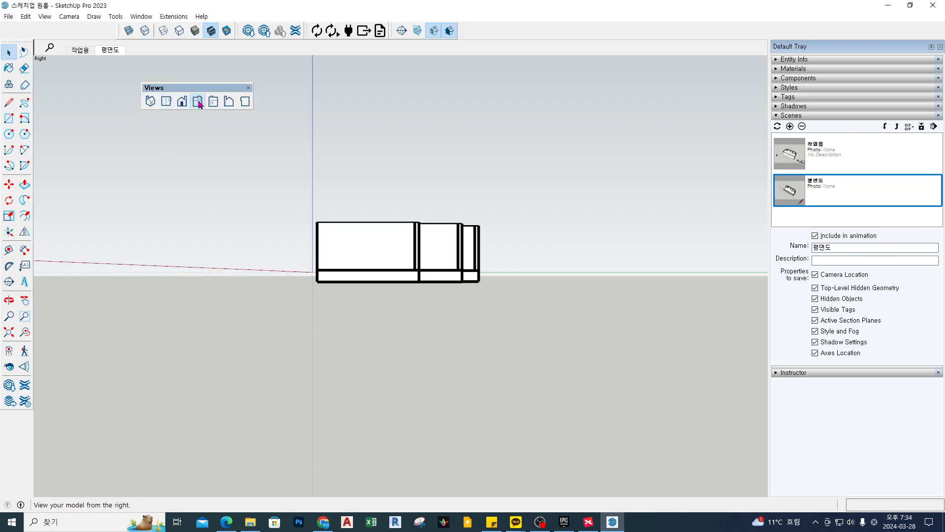
pyautogui.click(214, 101)
pyautogui.click(229, 101)
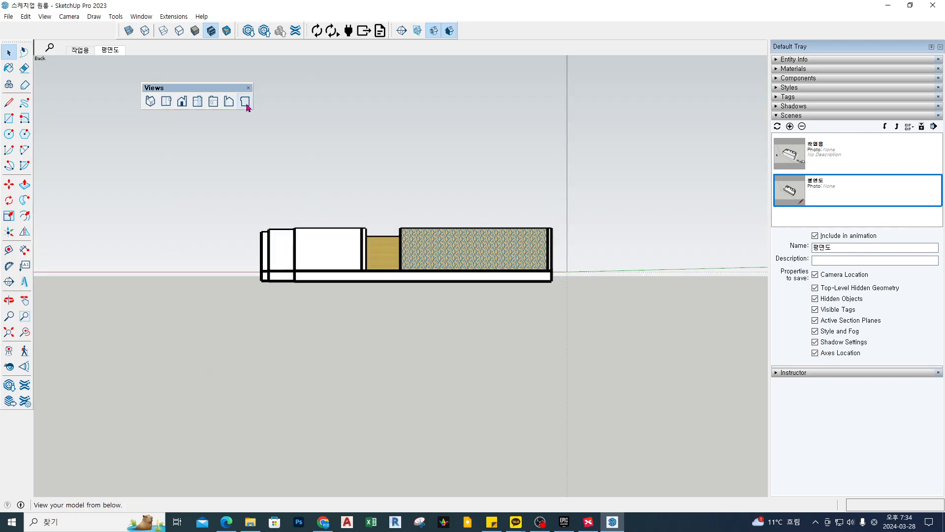
pyautogui.click(245, 101)
pyautogui.click(166, 102)
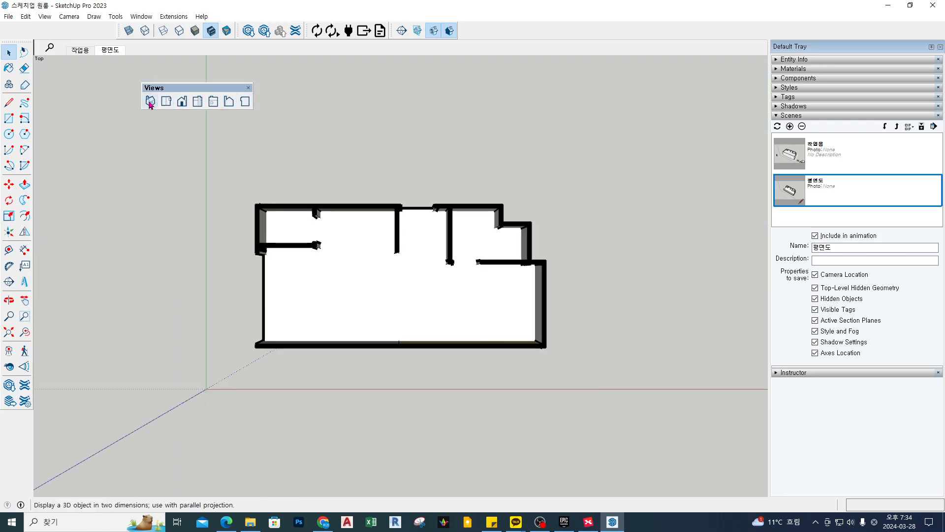
pyautogui.click(151, 102)
pyautogui.click(229, 101)
pyautogui.click(214, 102)
pyautogui.click(244, 101)
pyautogui.click(167, 101)
pyautogui.click(152, 100)
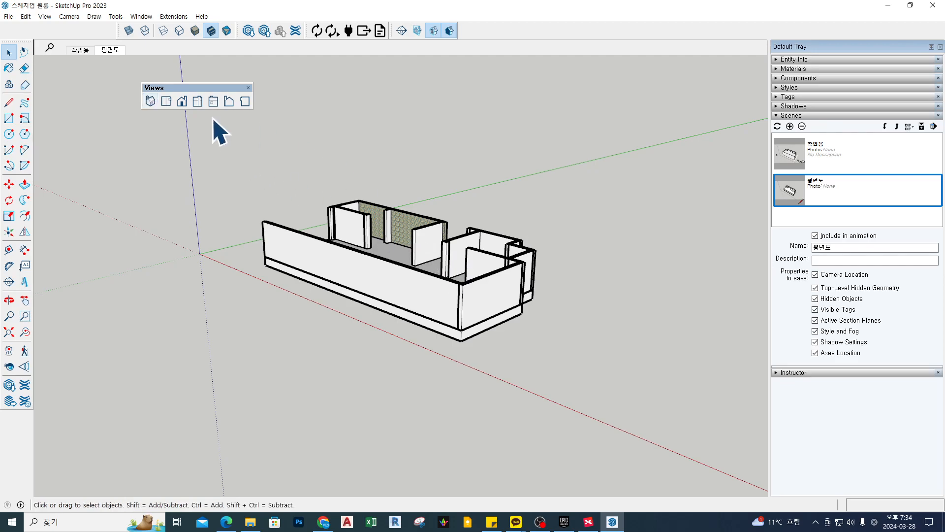
# Switch to the top view and examine how the wall sides are drawn in perspective.
pyautogui.click(166, 101)
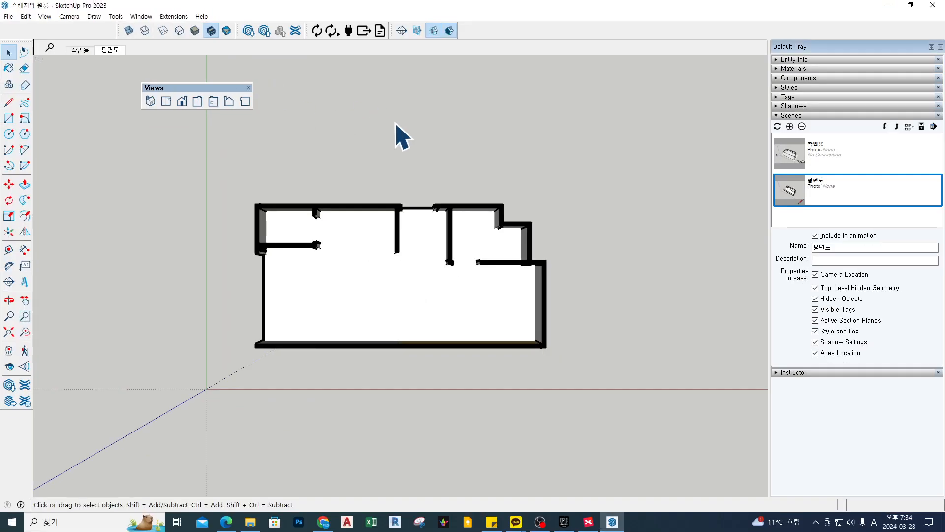
pyautogui.scroll(1, 363, 268)
pyautogui.scroll(4, 207, 196)
pyautogui.scroll(-4, 219, 197)
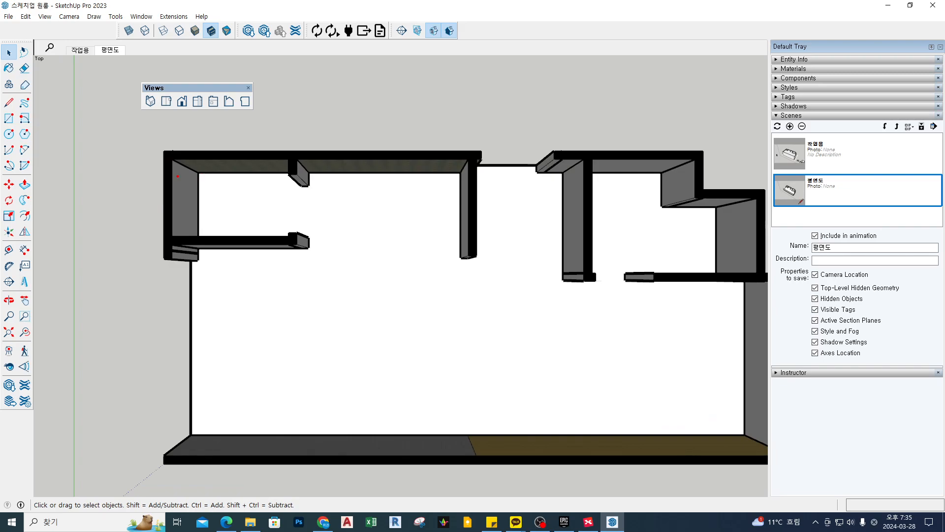
pyautogui.moveTo(168, 155)
pyautogui.mouseDown()
pyautogui.moveTo(198, 175)
pyautogui.moveTo(202, 236)
pyautogui.mouseUp()
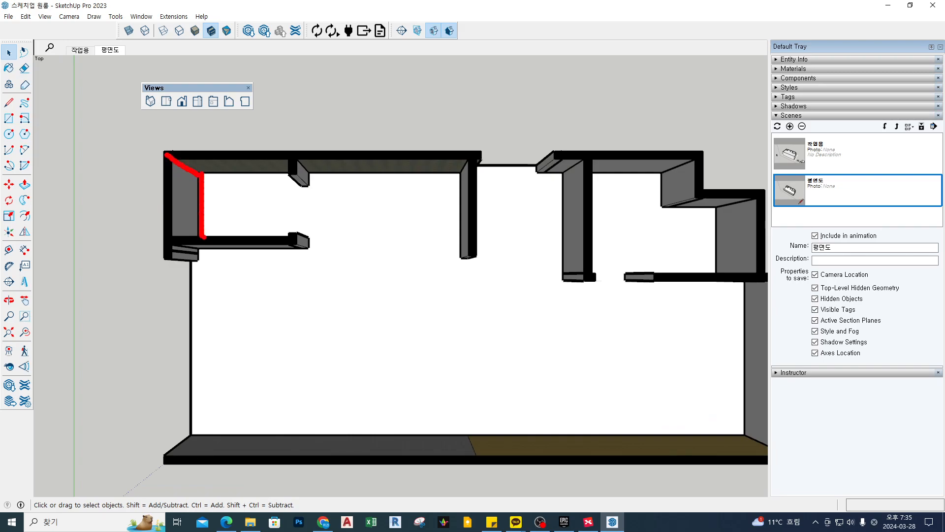
pyautogui.press('Escape')
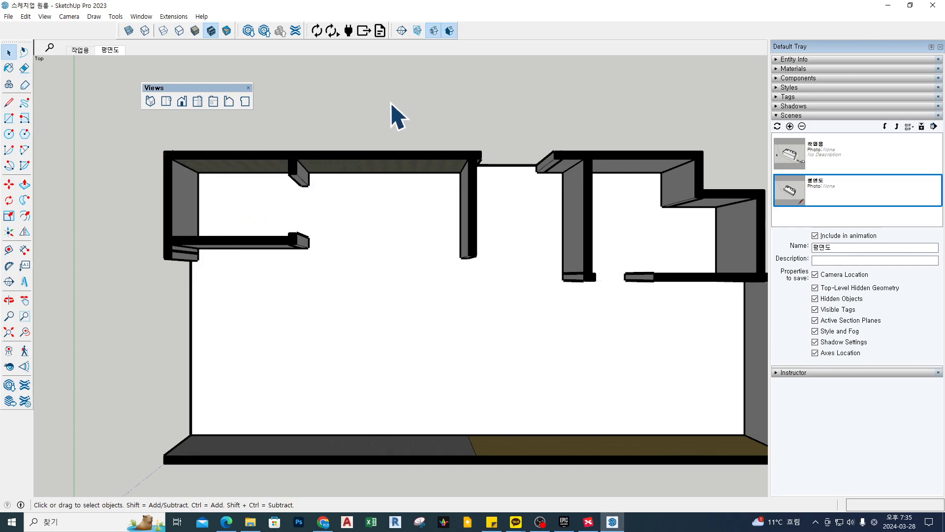
pyautogui.scroll(-1, 466, 166)
pyautogui.scroll(2, 467, 166)
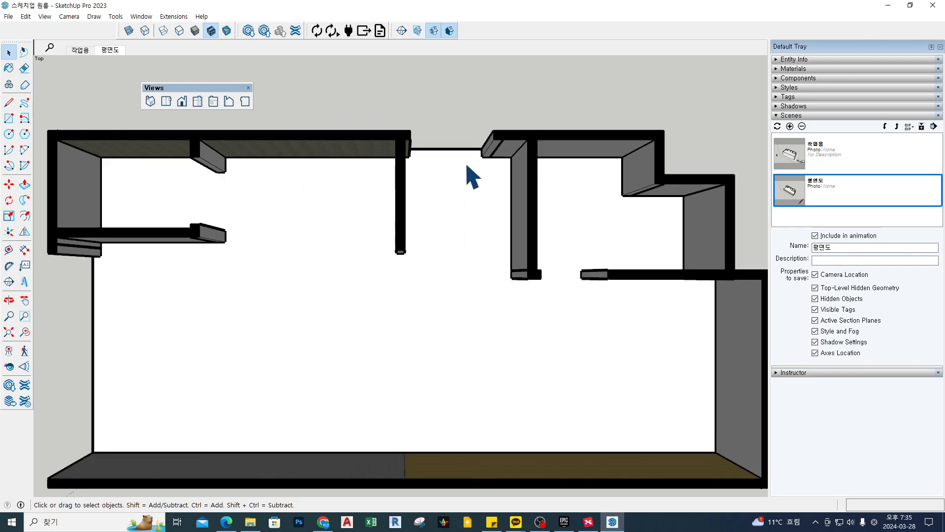
pyautogui.scroll(-1, 467, 167)
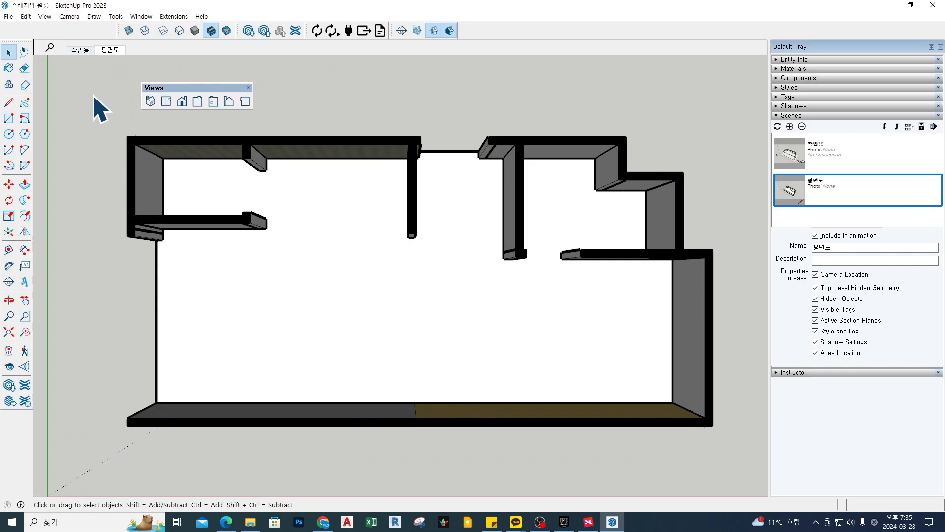
# Examine the camera projection choices: Parallel Projection, Perspective and Two-Point Perspective.
pyautogui.click(49, 17)
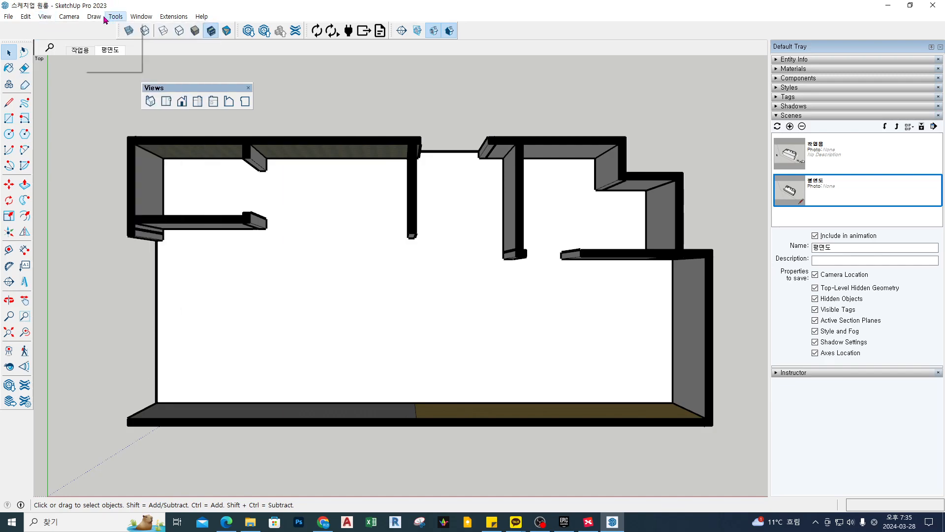
pyautogui.moveTo(94, 17)
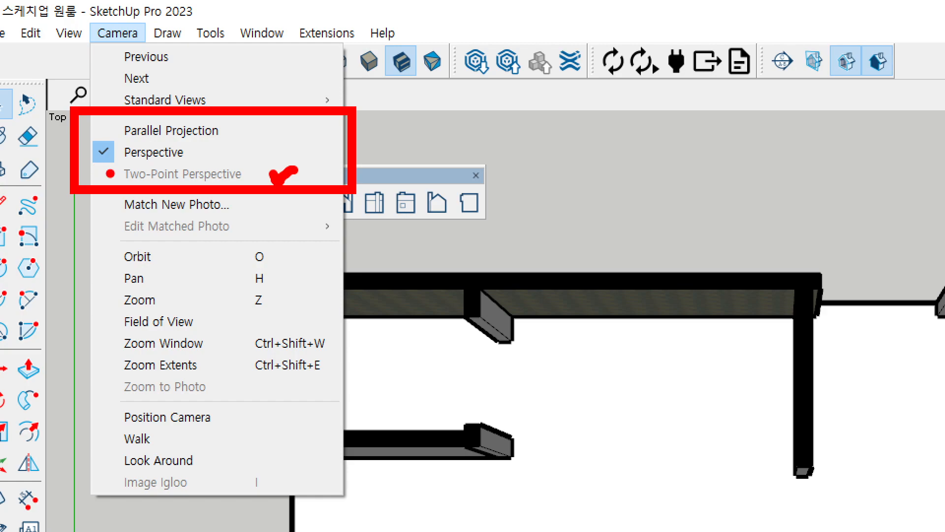
pyautogui.moveTo(85, 171)
pyautogui.mouseDown()
pyautogui.moveTo(201, 135)
pyautogui.moveTo(320, 156)
pyautogui.moveTo(436, 139)
pyautogui.moveTo(421, 154)
pyautogui.mouseUp()
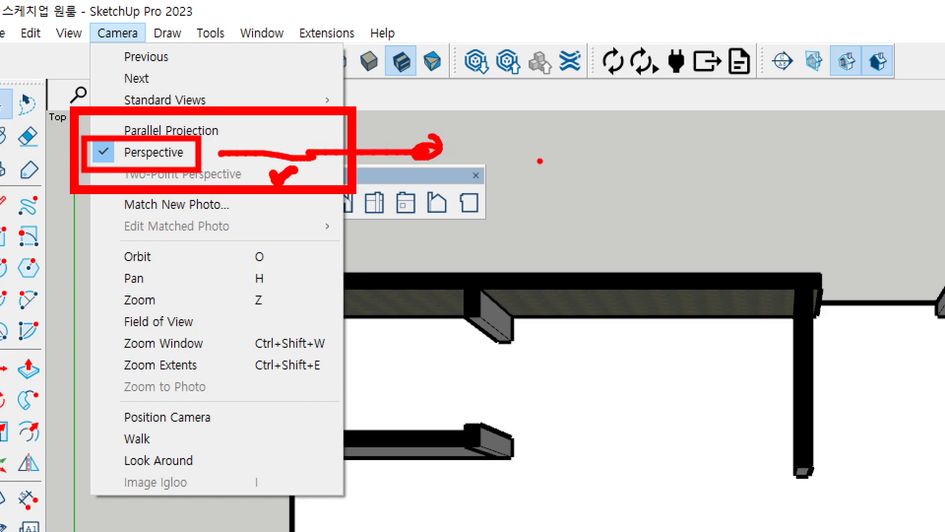
pyautogui.moveTo(601, 138); pyautogui.dragTo(580, 140)
pyautogui.moveTo(405, 42); pyautogui.dragTo(591, 154)
pyautogui.moveTo(381, 247)
pyautogui.mouseDown()
pyautogui.moveTo(549, 180)
pyautogui.moveTo(588, 147)
pyautogui.moveTo(744, 262)
pyautogui.mouseUp()
pyautogui.moveTo(590, 144); pyautogui.dragTo(755, 46)
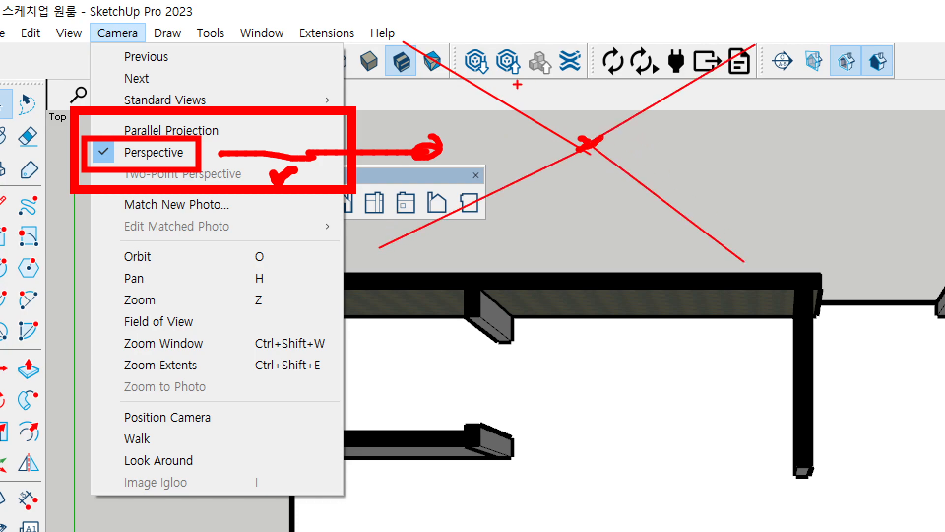
pyautogui.moveTo(480, 90)
pyautogui.mouseDown()
pyautogui.moveTo(669, 100)
pyautogui.moveTo(665, 201)
pyautogui.moveTo(473, 198)
pyautogui.moveTo(480, 91)
pyautogui.mouseUp()
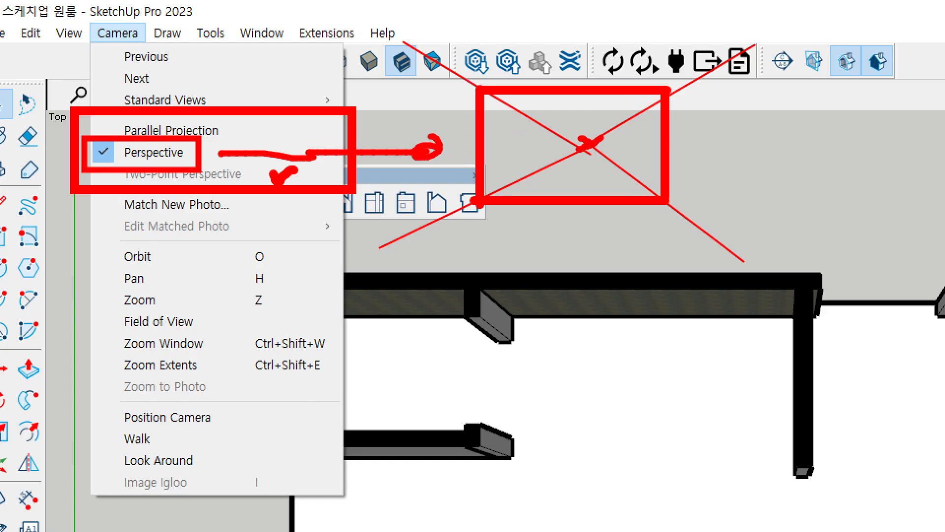
pyautogui.moveTo(480, 90); pyautogui.dragTo(394, 31)
pyautogui.moveTo(474, 200); pyautogui.dragTo(380, 248)
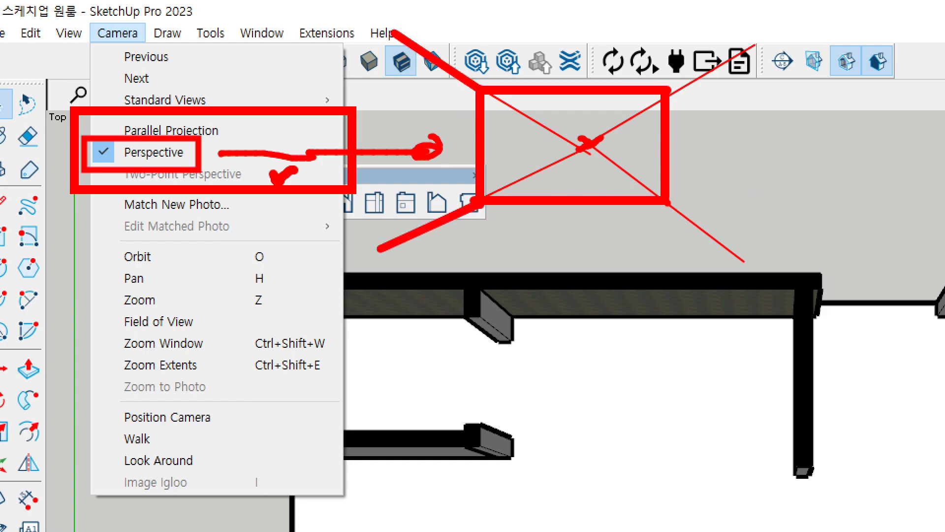
pyautogui.moveTo(668, 202); pyautogui.dragTo(753, 257)
pyautogui.moveTo(668, 93); pyautogui.dragTo(758, 35)
pyautogui.moveTo(688, 114)
pyautogui.mouseDown()
pyautogui.moveTo(687, 145)
pyautogui.moveTo(719, 172)
pyautogui.mouseUp()
pyautogui.moveTo(689, 110)
pyautogui.mouseDown()
pyautogui.moveTo(729, 89)
pyautogui.moveTo(728, 169)
pyautogui.moveTo(703, 131)
pyautogui.moveTo(696, 138)
pyautogui.mouseUp()
pyautogui.moveTo(695, 116); pyautogui.dragTo(715, 137)
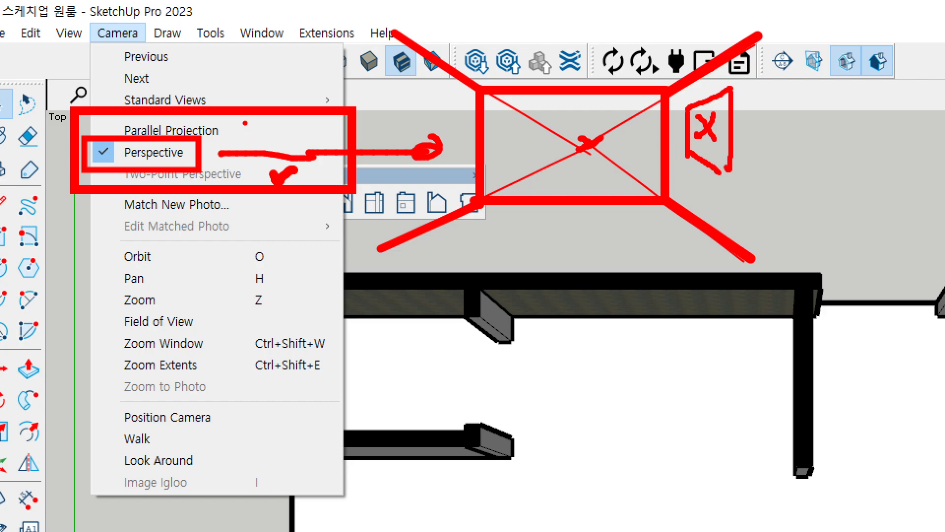
pyautogui.moveTo(515, 133); pyautogui.dragTo(528, 140)
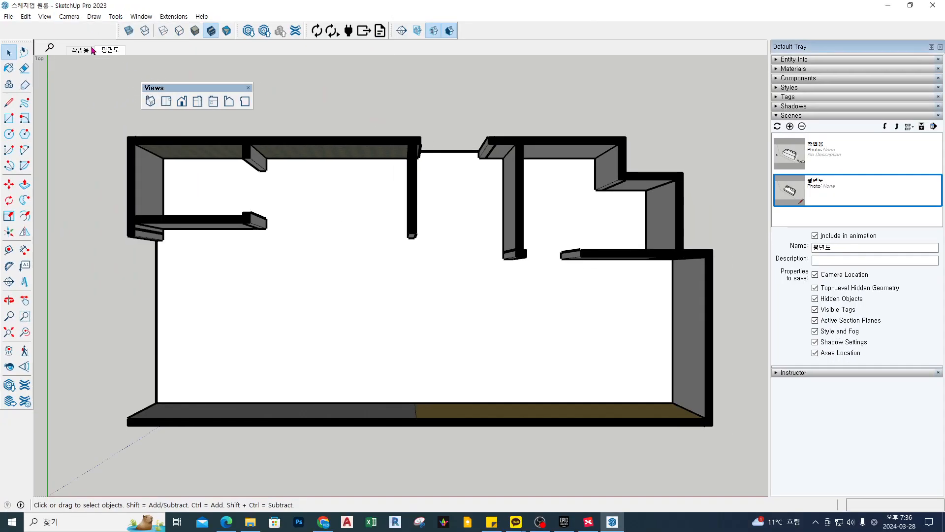
# Switch the camera to Parallel Projection and dock the floating Views toolbar back beside the other toolbars.
pyautogui.click(117, 33)
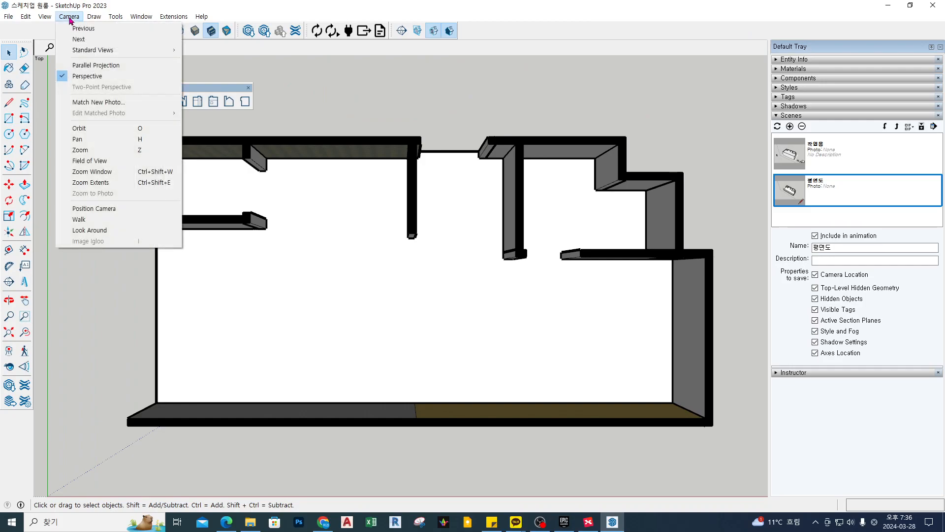
pyautogui.click(113, 70)
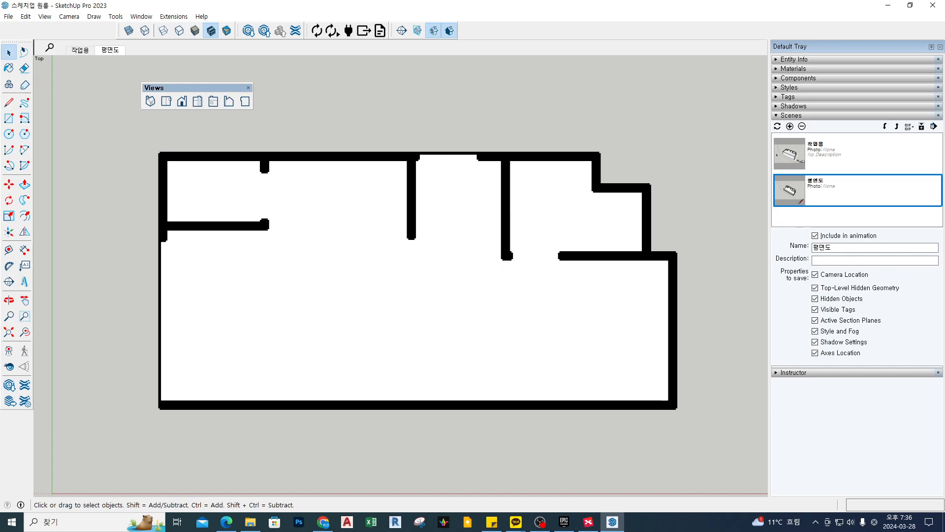
pyautogui.moveTo(152, 87); pyautogui.dragTo(19, 30)
# Compare the isometric, top, front, right and back standard views of the room in parallel projection.
pyautogui.click(12, 30)
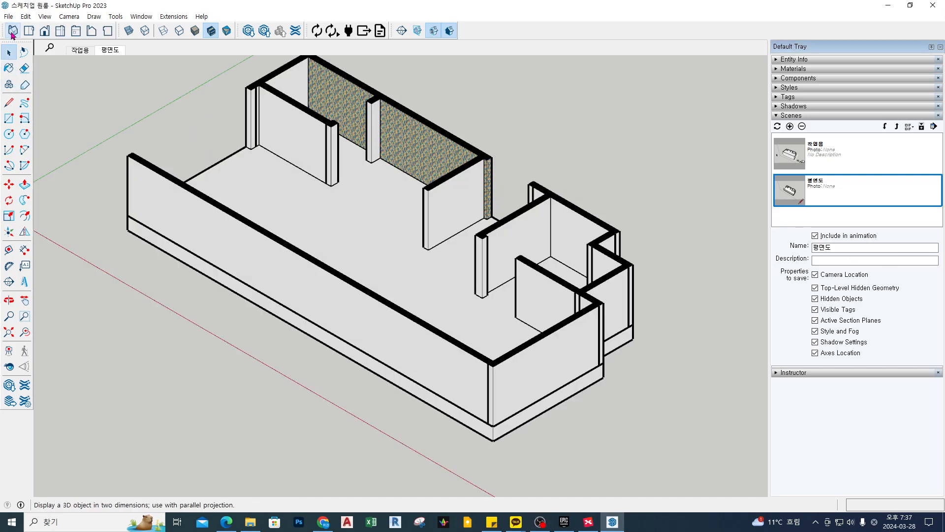
pyautogui.click(28, 31)
pyautogui.click(44, 31)
pyautogui.click(60, 30)
pyautogui.click(75, 31)
pyautogui.click(44, 31)
pyautogui.click(28, 31)
pyautogui.click(13, 31)
# Examine the room's two long walls from an oblique angle in parallel projection.
pyautogui.moveTo(453, 194); pyautogui.dragTo(462, 291, button='middle')
pyautogui.scroll(2, 365, 194)
pyautogui.press('space')
pyautogui.moveTo(139, 251); pyautogui.dragTo(552, 421)
pyautogui.moveTo(260, 75)
pyautogui.mouseDown()
pyautogui.moveTo(651, 228)
pyautogui.moveTo(635, 236)
pyautogui.mouseUp()
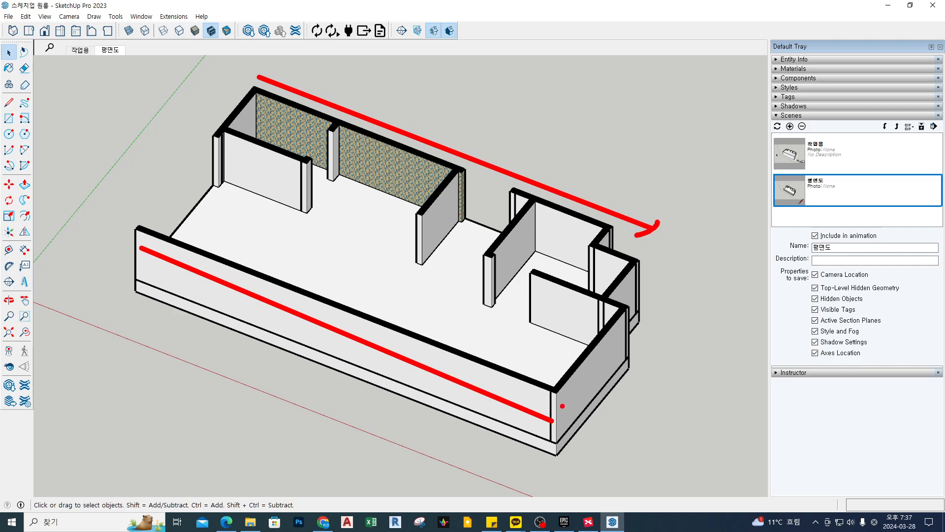
pyautogui.moveTo(550, 410); pyautogui.dragTo(554, 418)
pyautogui.press('Escape')
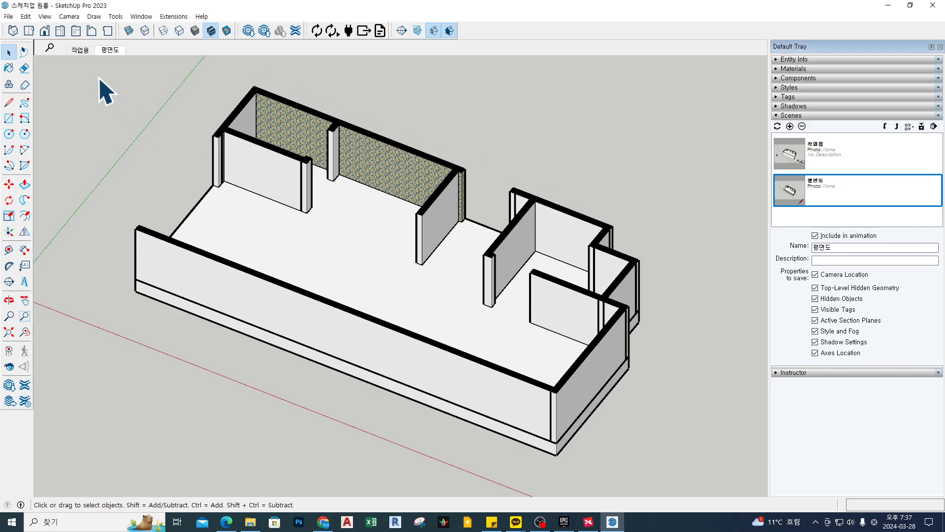
# Return the room model to the top view in parallel projection.
pyautogui.click(28, 31)
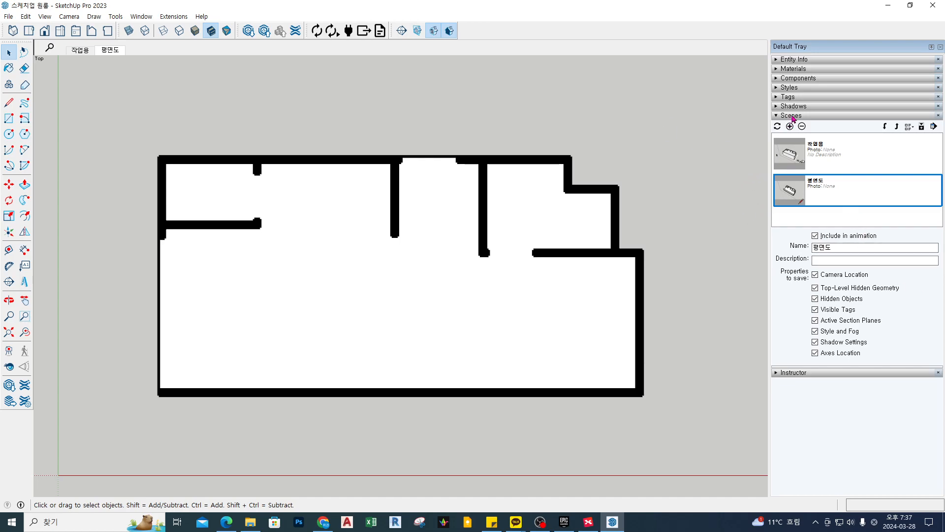
# Show the collection of styles used in the model in the styles browser.
pyautogui.click(792, 117)
pyautogui.click(793, 117)
pyautogui.click(873, 87)
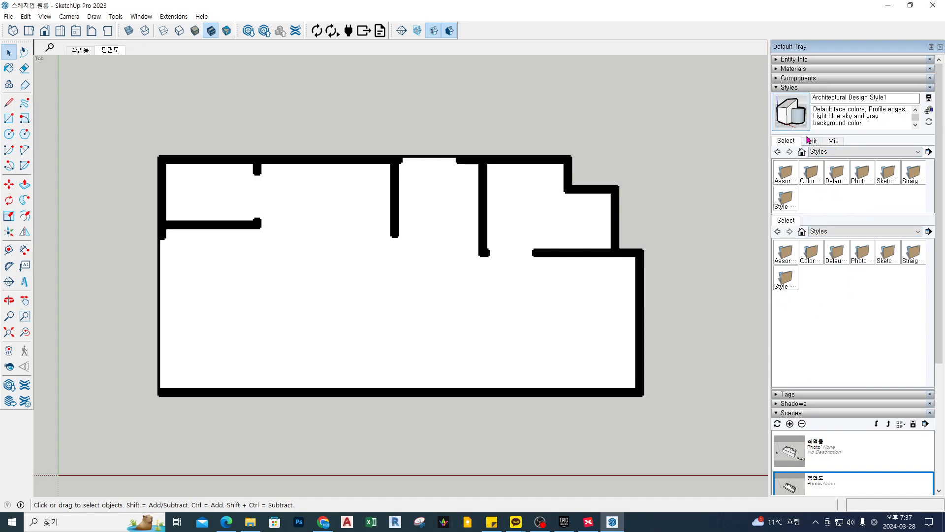
pyautogui.click(808, 143)
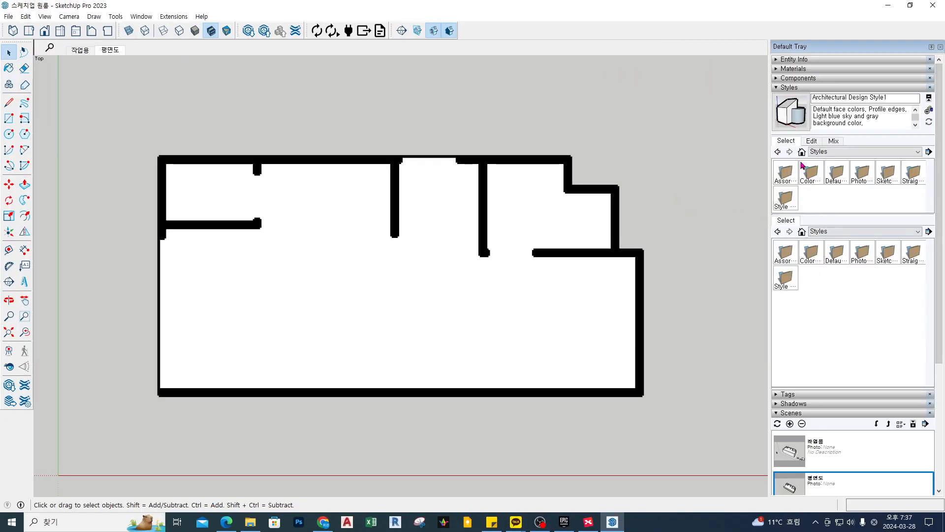
pyautogui.click(811, 141)
pyautogui.click(786, 141)
pyautogui.click(865, 151)
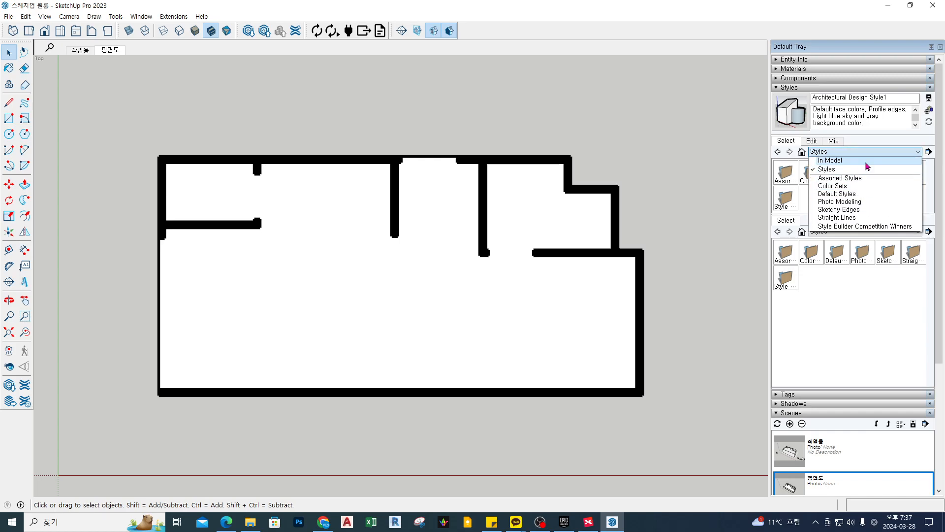
pyautogui.click(866, 162)
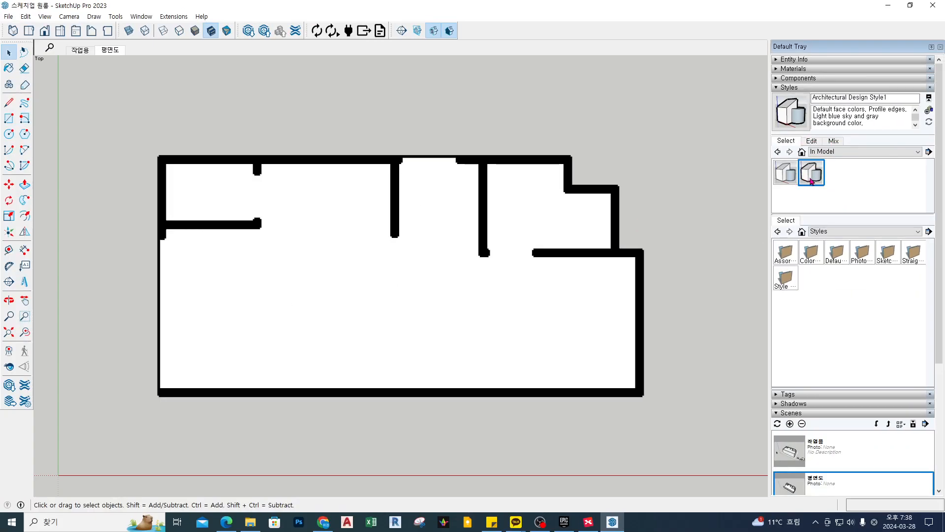
# Compare the two in-model styles, Architectural Design Style and Architectural Design Style1, on the floor plan.
pyautogui.click(788, 182)
pyautogui.click(812, 181)
pyautogui.click(792, 181)
pyautogui.click(814, 182)
pyautogui.click(790, 180)
pyautogui.click(803, 178)
pyautogui.click(790, 180)
pyautogui.click(811, 177)
pyautogui.click(789, 179)
pyautogui.click(811, 178)
pyautogui.click(789, 180)
pyautogui.click(811, 178)
# Try several styles from the Assorted Styles collection on the floor plan, including PSO Vignette and PSO Graded.
pyautogui.click(836, 153)
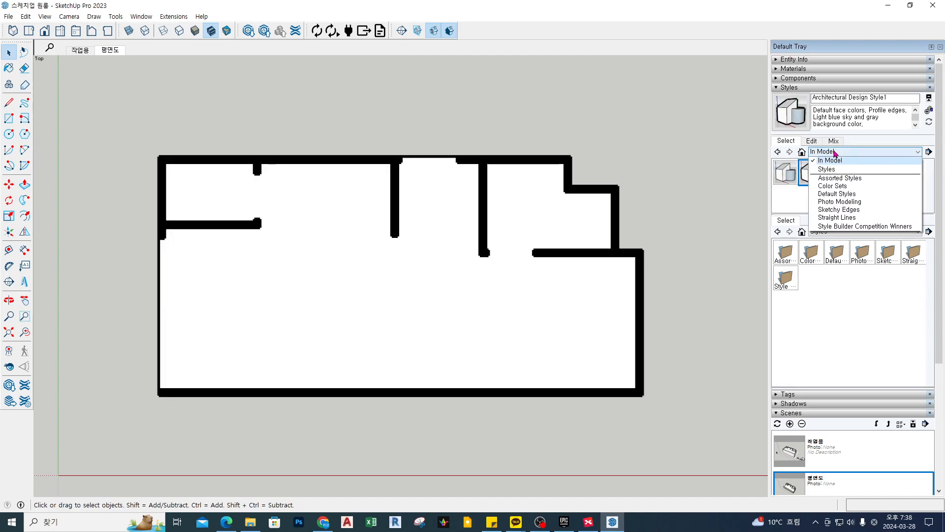
pyautogui.click(856, 171)
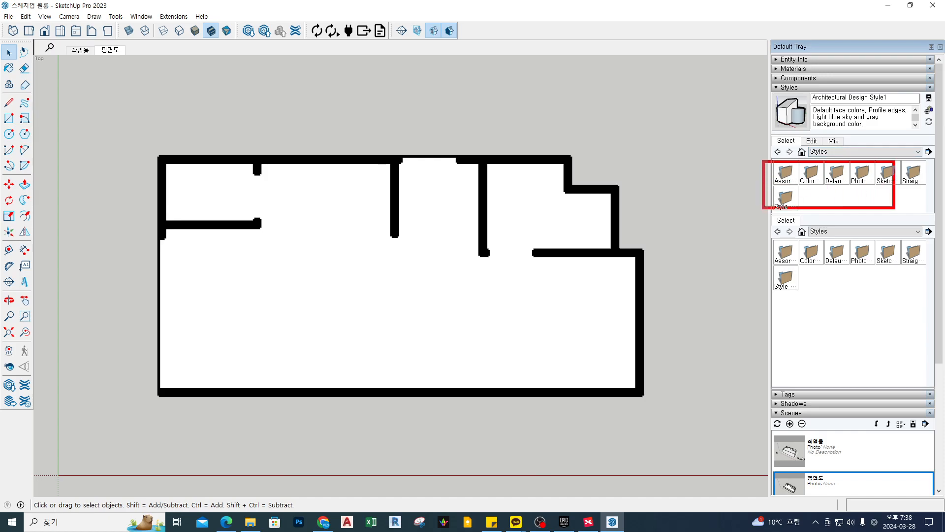
pyautogui.click(874, 152)
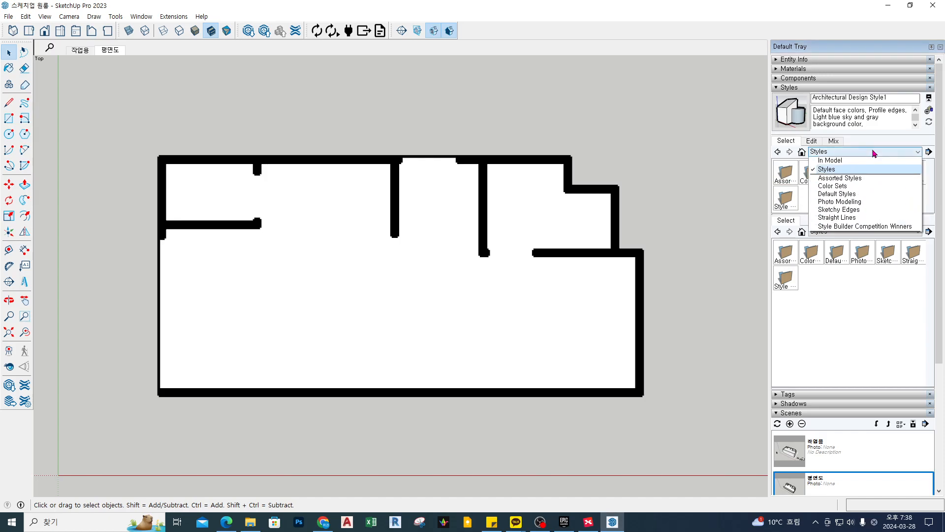
pyautogui.click(870, 176)
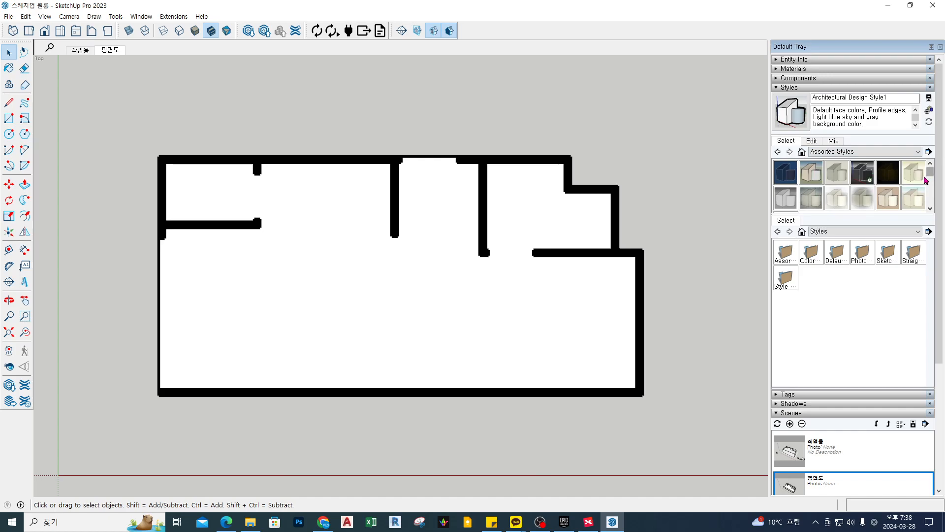
pyautogui.click(838, 180)
pyautogui.click(842, 199)
pyautogui.click(872, 199)
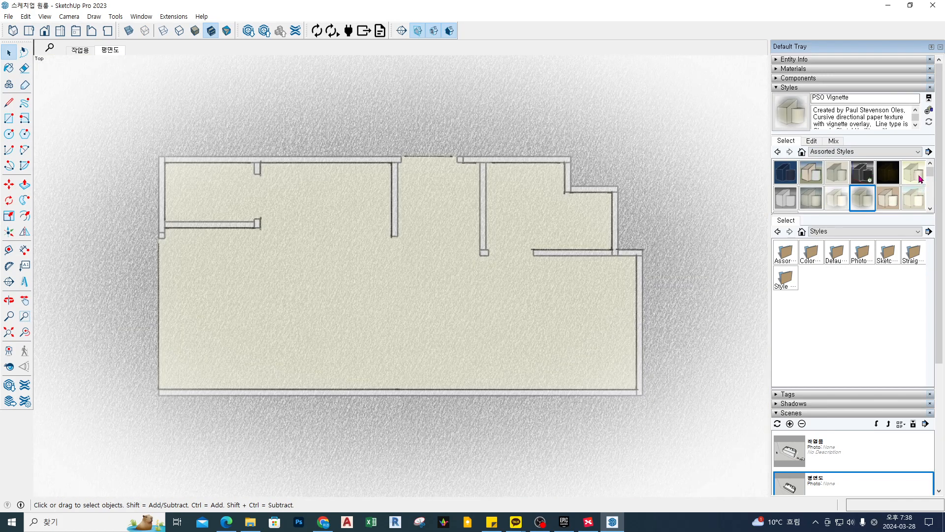
pyautogui.click(892, 199)
pyautogui.click(915, 199)
pyautogui.click(915, 176)
pyautogui.click(815, 177)
pyautogui.click(789, 178)
pyautogui.click(867, 201)
# Return to the in-model styles and apply Architectural Design Style to the floor plan.
pyautogui.click(864, 151)
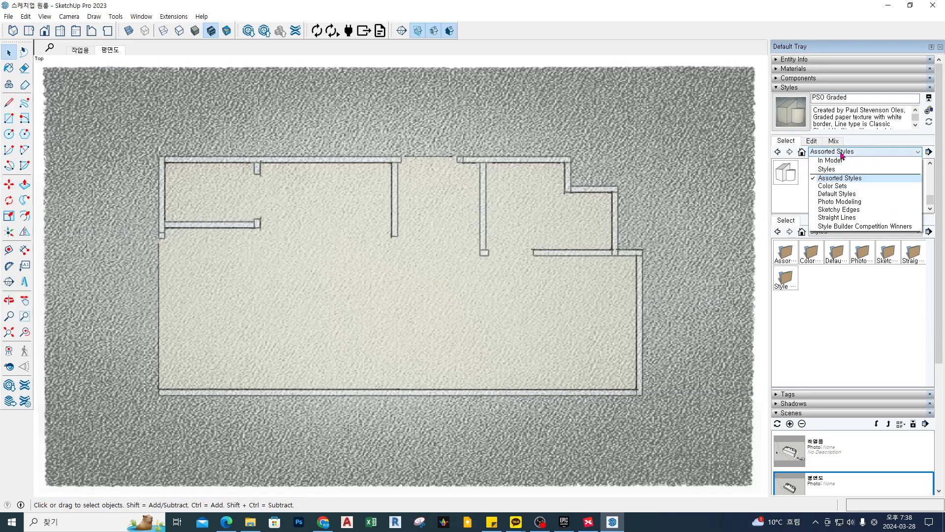
pyautogui.click(865, 170)
pyautogui.click(846, 152)
pyautogui.click(842, 153)
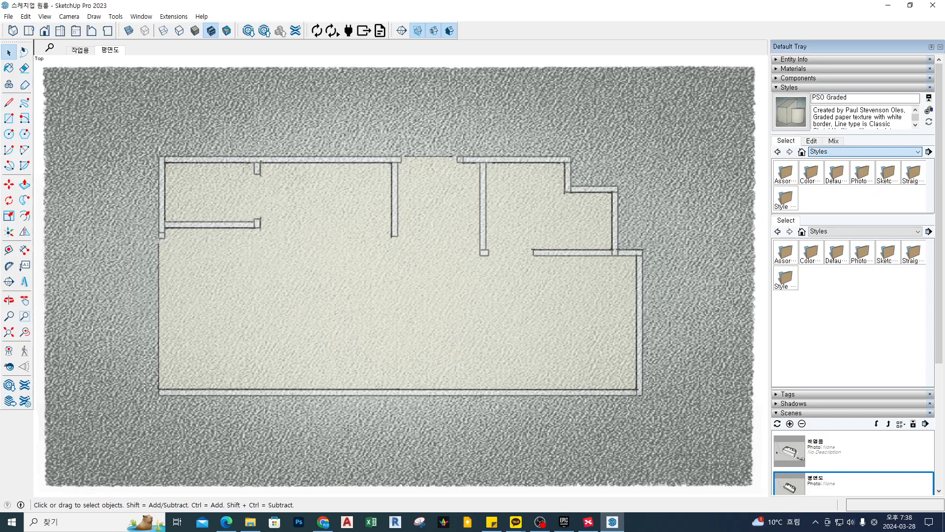
pyautogui.click(867, 153)
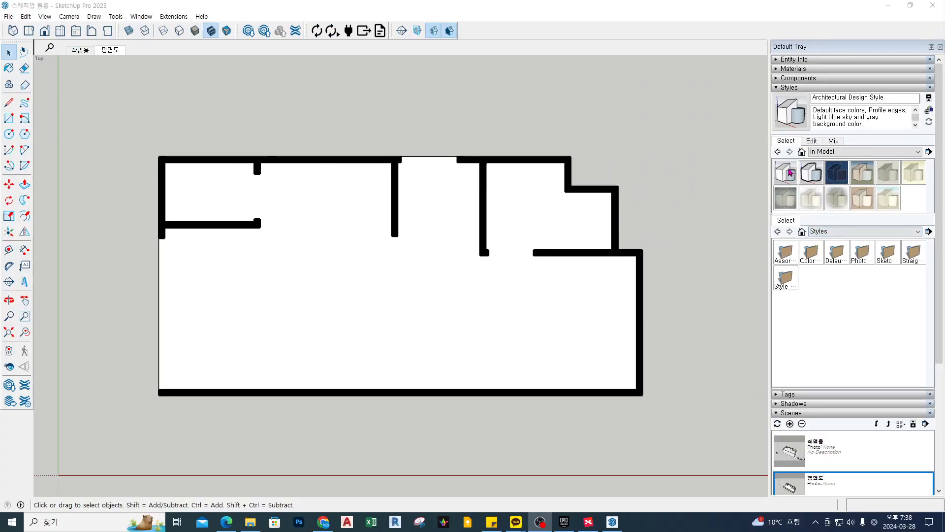
pyautogui.click(789, 172)
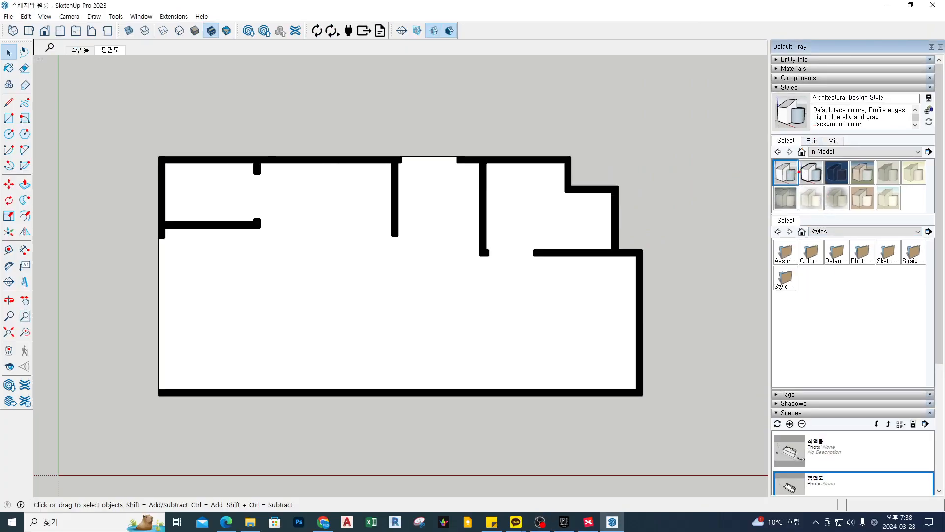
# Open the edge settings of Architectural Design Style and switch Profiles off to check the effect on the plan's lines.
pyautogui.click(812, 141)
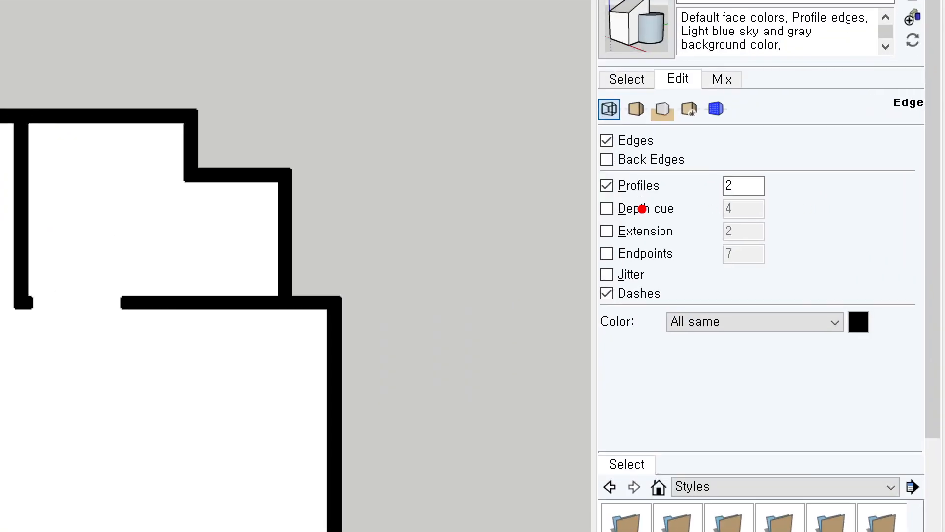
pyautogui.keyDown('ctrl'); pyautogui.moveTo(577, 204); pyautogui.dragTo(784, 169); pyautogui.keyUp('ctrl')
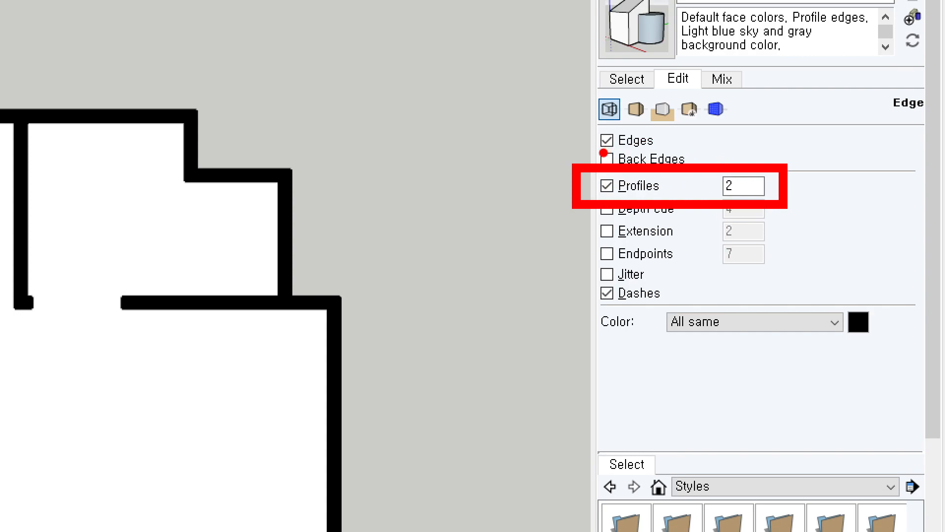
pyautogui.moveTo(588, 152); pyautogui.dragTo(644, 144)
pyautogui.moveTo(551, 182)
pyautogui.mouseDown()
pyautogui.moveTo(539, 180)
pyautogui.moveTo(591, 181)
pyautogui.mouseUp()
pyautogui.moveTo(569, 169); pyautogui.dragTo(587, 187)
pyautogui.press('Escape')
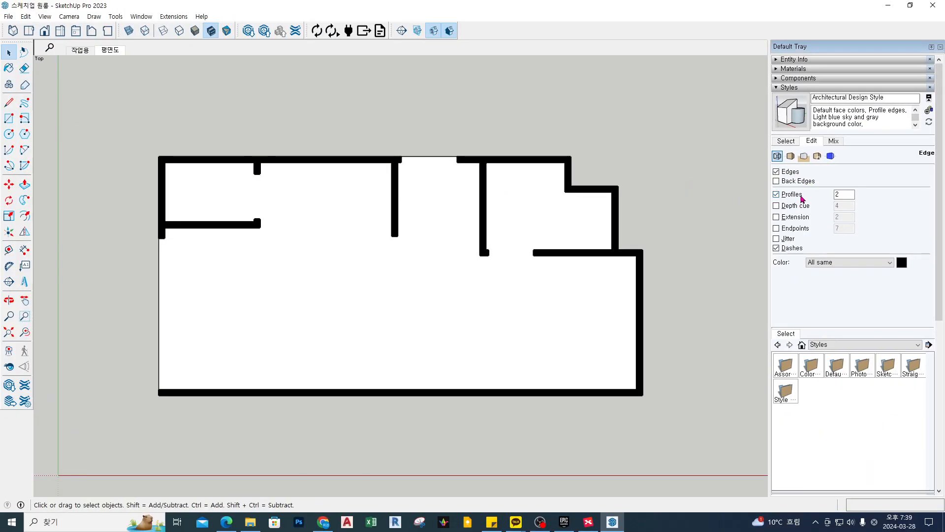
pyautogui.click(794, 195)
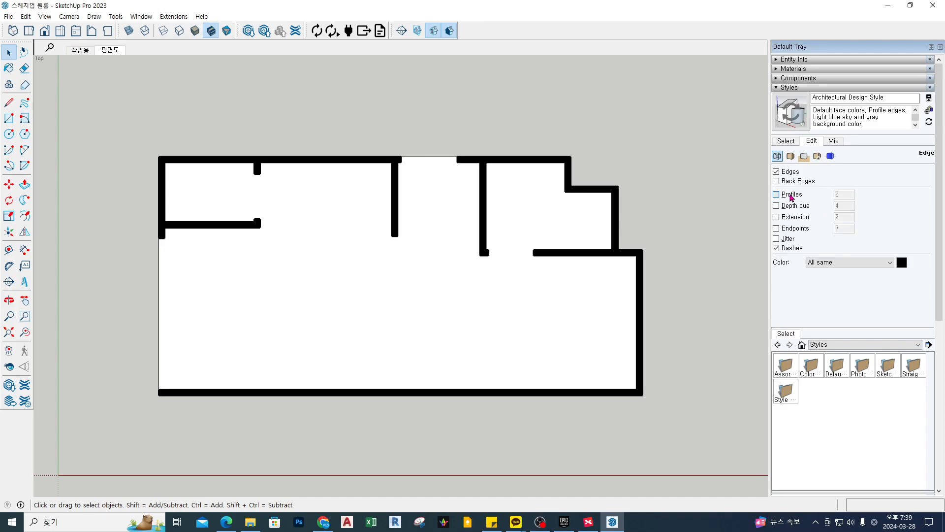
# Draw two separate horizontal test lines above the floor plan in the top view.
pyautogui.click(8, 103)
pyautogui.moveTo(559, 116); pyautogui.dragTo(559, 158, button='middle')
pyautogui.click(13, 31)
pyautogui.click(28, 31)
pyautogui.click(303, 99)
pyautogui.click(453, 99)
pyautogui.press('Escape')
pyautogui.click(489, 129)
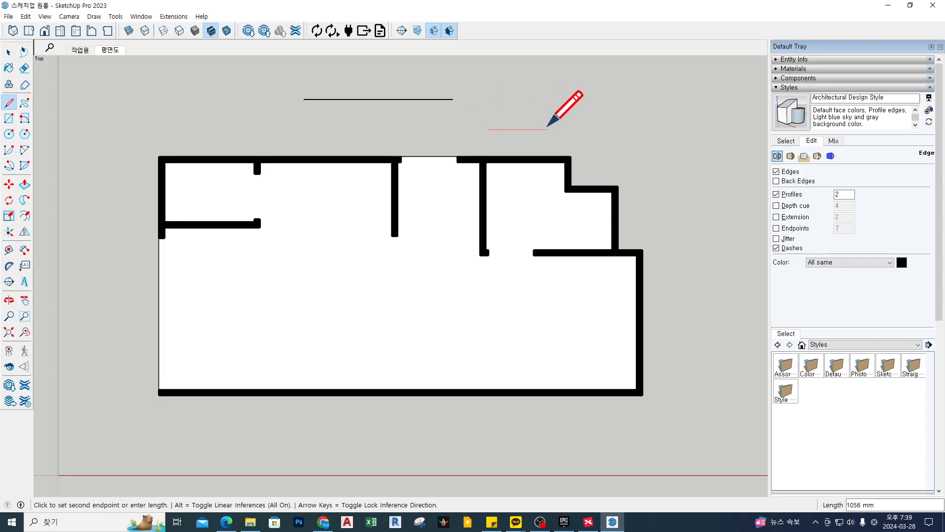
pyautogui.click(609, 129)
pyautogui.press('Escape')
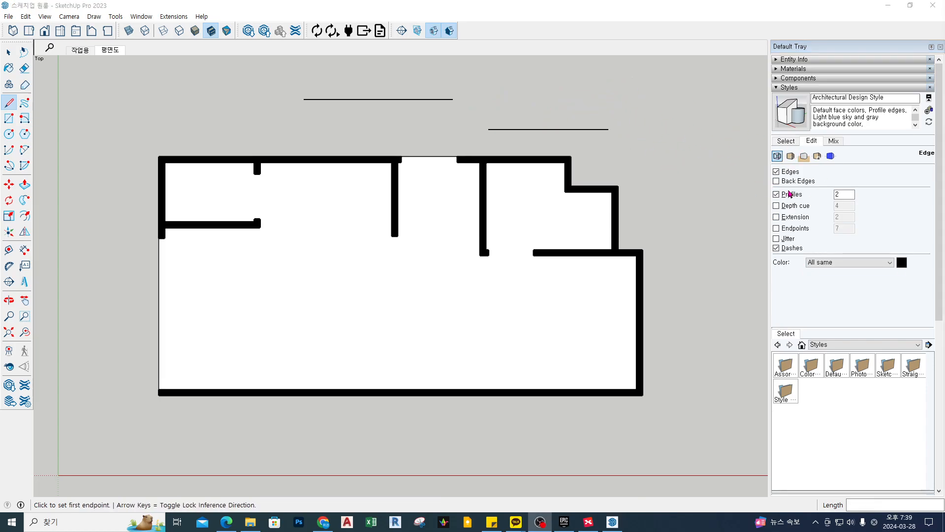
# Set the style's profile edge width to 6.
pyautogui.doubleClick(846, 192)
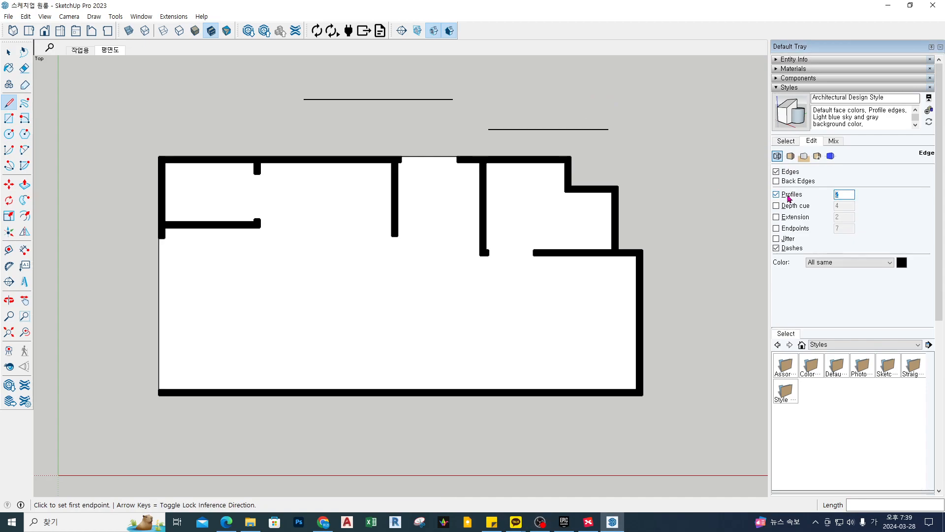
pyautogui.press('Return')
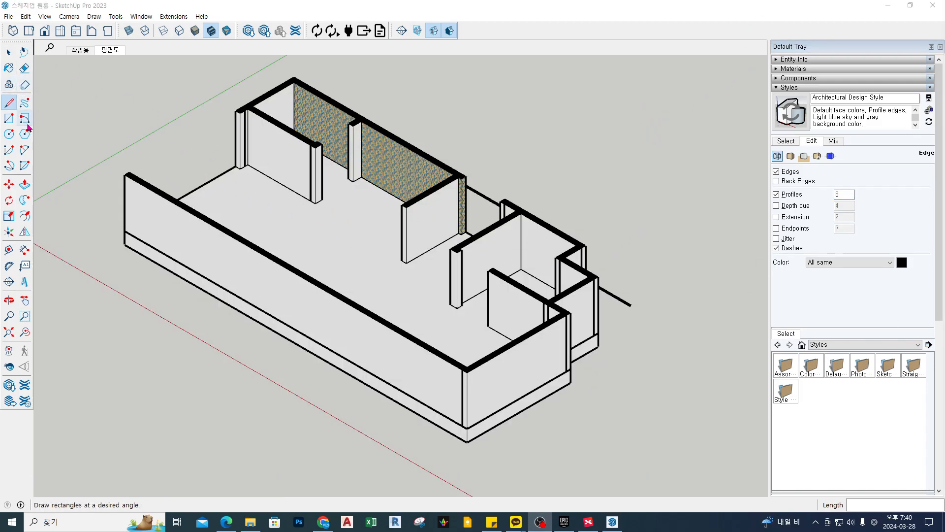
# Draw a test rectangle with a smaller one inside it beside the room, raise it into a low box and inspect its profile edges.
pyautogui.click(9, 118)
pyautogui.scroll(-3, 610, 355)
pyautogui.scroll(2, 615, 350)
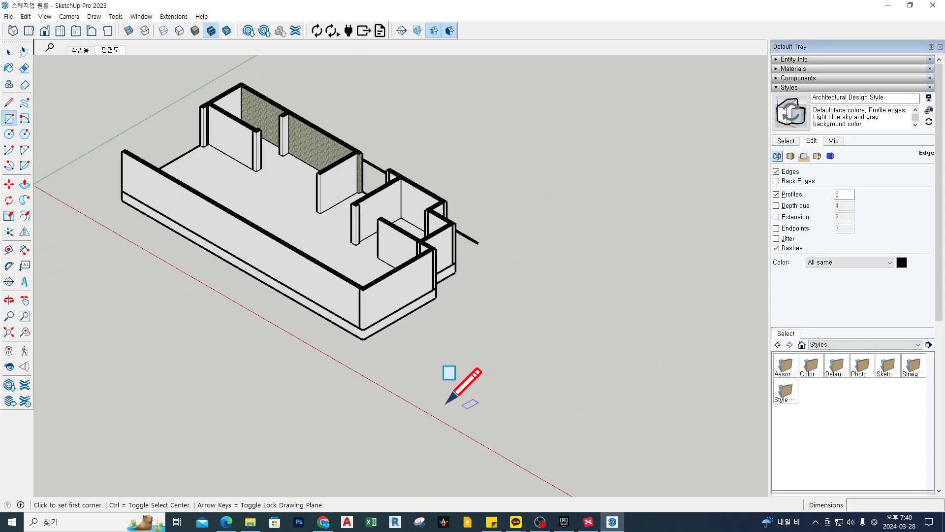
pyautogui.click(451, 398)
pyautogui.click(652, 388)
pyautogui.press('p')
pyautogui.click(555, 400)
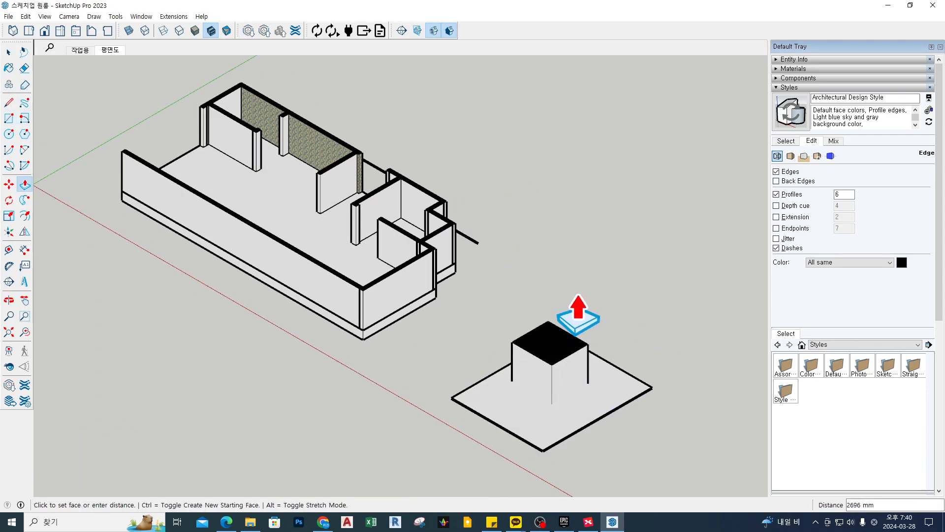
pyautogui.press('Escape')
pyautogui.click(551, 394)
pyautogui.press('Escape')
pyautogui.click(493, 416)
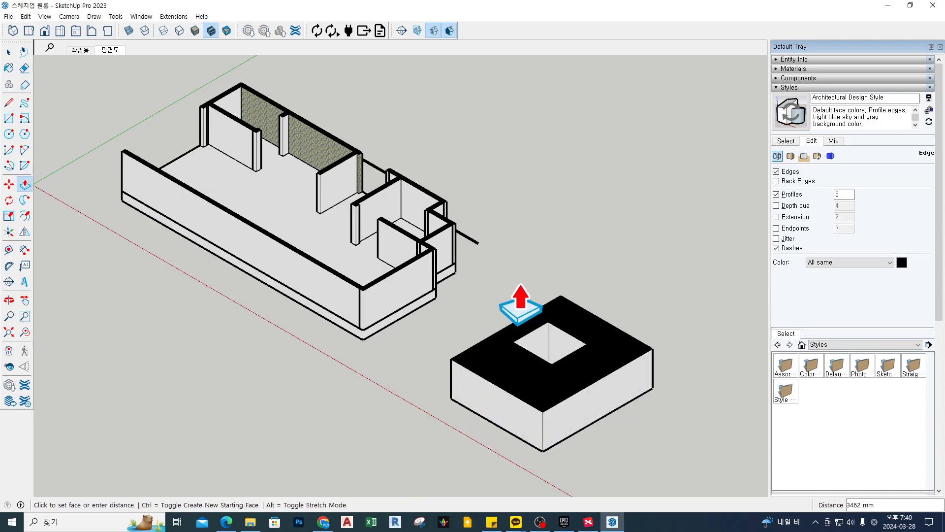
pyautogui.click(493, 389)
pyautogui.scroll(3, 643, 428)
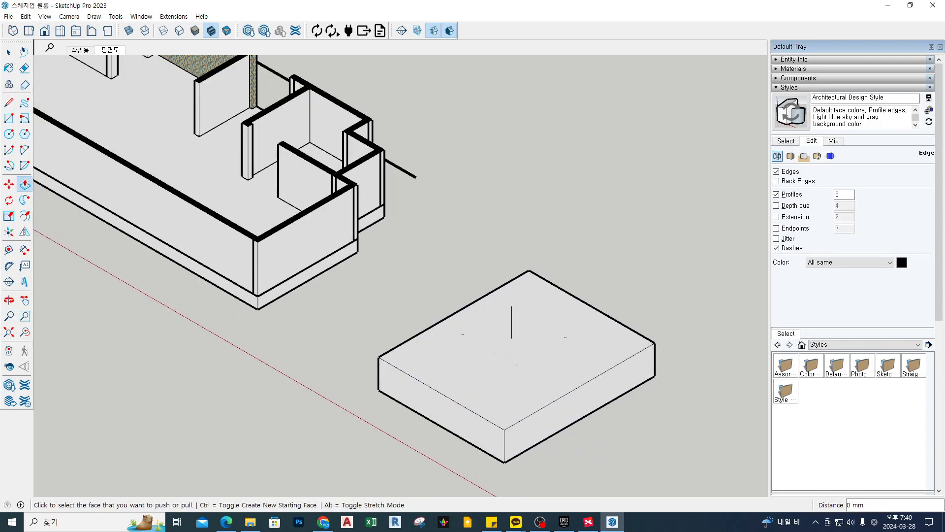
pyautogui.moveTo(376, 358)
pyautogui.mouseDown()
pyautogui.moveTo(373, 393)
pyautogui.moveTo(495, 462)
pyautogui.moveTo(575, 430)
pyautogui.moveTo(649, 384)
pyautogui.moveTo(658, 343)
pyautogui.moveTo(547, 268)
pyautogui.moveTo(427, 319)
pyautogui.mouseUp()
pyautogui.press('Escape')
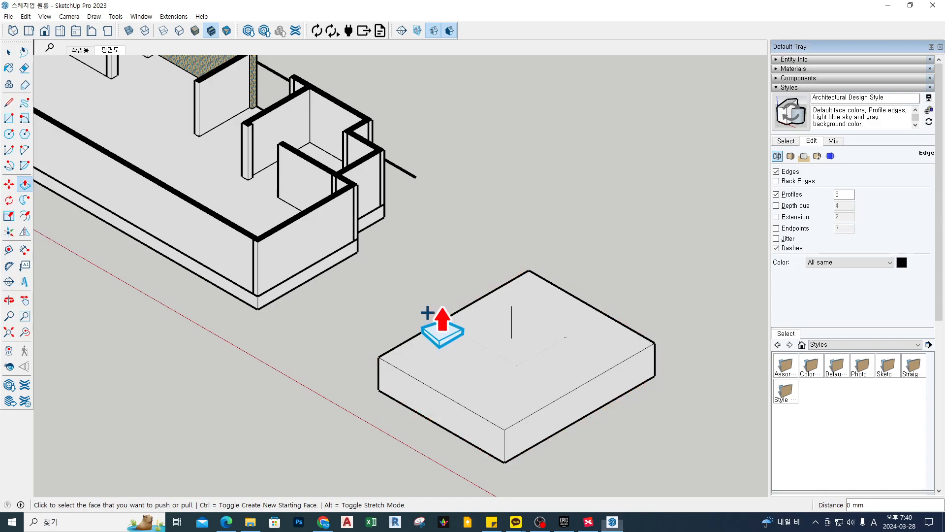
# Remove the test box beside the room.
pyautogui.press('space')
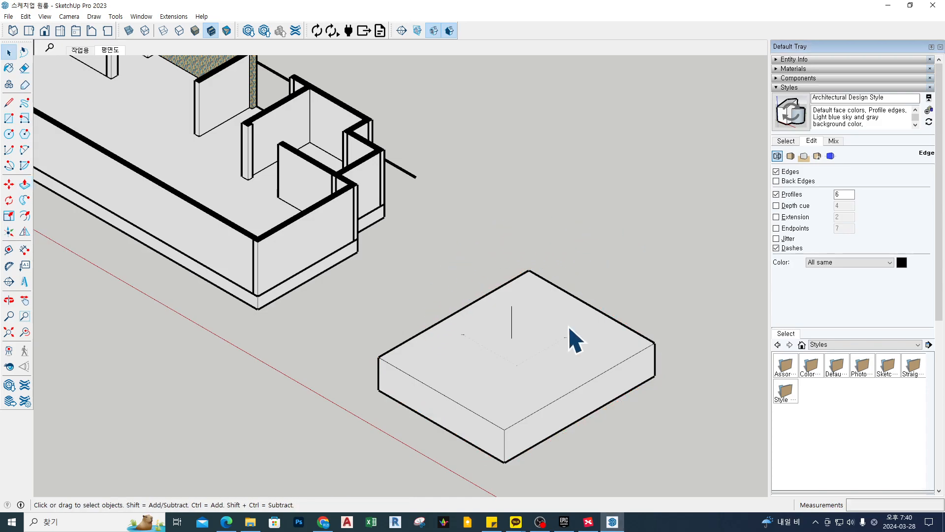
pyautogui.tripleClick(560, 359)
pyautogui.click(646, 298)
pyautogui.hotkey('ctrl', 'z')
pyautogui.hotkey('ctrl', 'z')
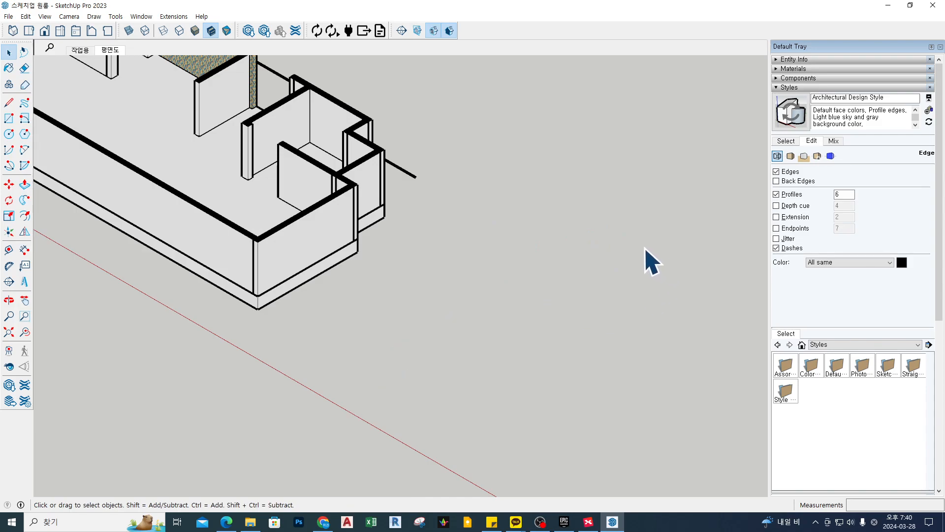
pyautogui.scroll(-5, 648, 258)
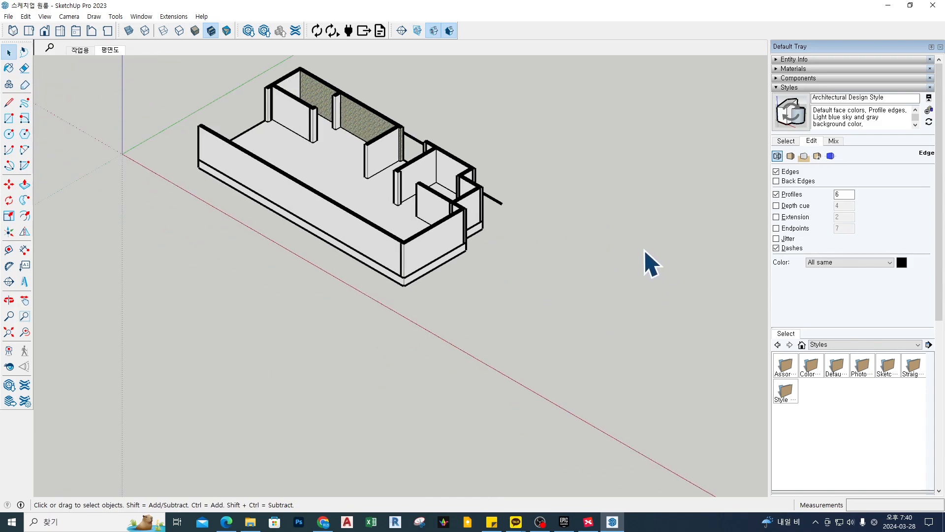
# Turn off Profiles in the style's edge settings and check the room's thin edges from an oblique angle.
pyautogui.click(791, 195)
pyautogui.moveTo(574, 260); pyautogui.dragTo(402, 248, button='middle')
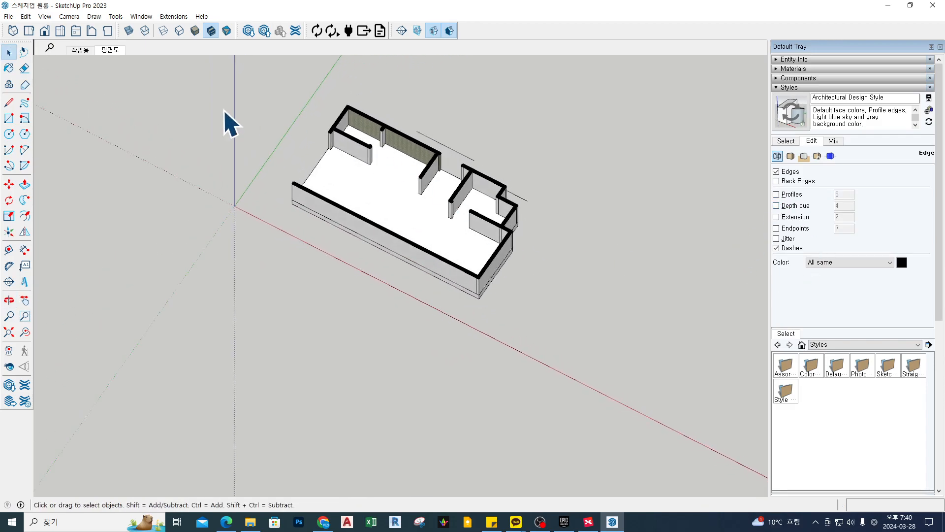
# Delete the two test lines behind the room and return to the top view of the floor plan.
pyautogui.click(44, 30)
pyautogui.scroll(2, 424, 226)
pyautogui.scroll(2, 290, 194)
pyautogui.moveTo(270, 178); pyautogui.dragTo(732, 270)
pyautogui.press('Delete')
pyautogui.scroll(-3, 386, 223)
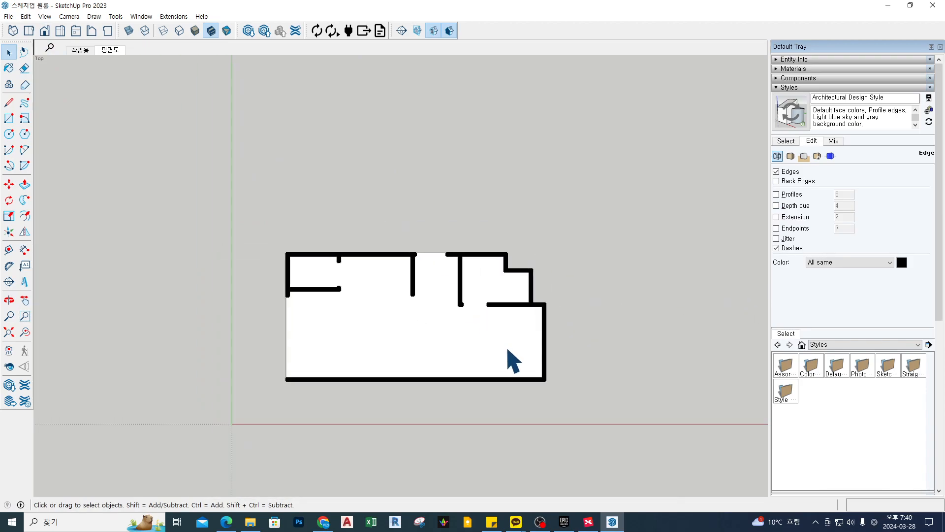
pyautogui.scroll(2, 478, 342)
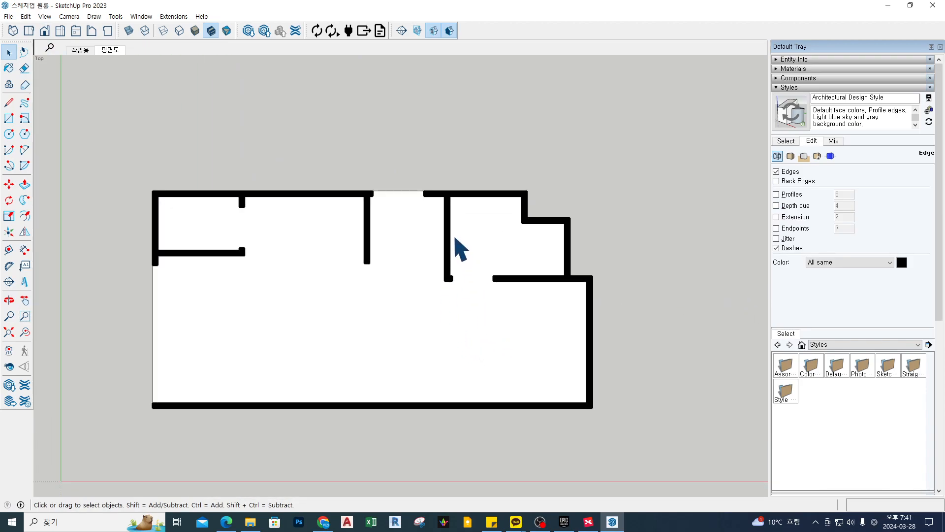
# Update the 평면도 scene with all its properties, saving the style changes as a new style.
pyautogui.click(803, 89)
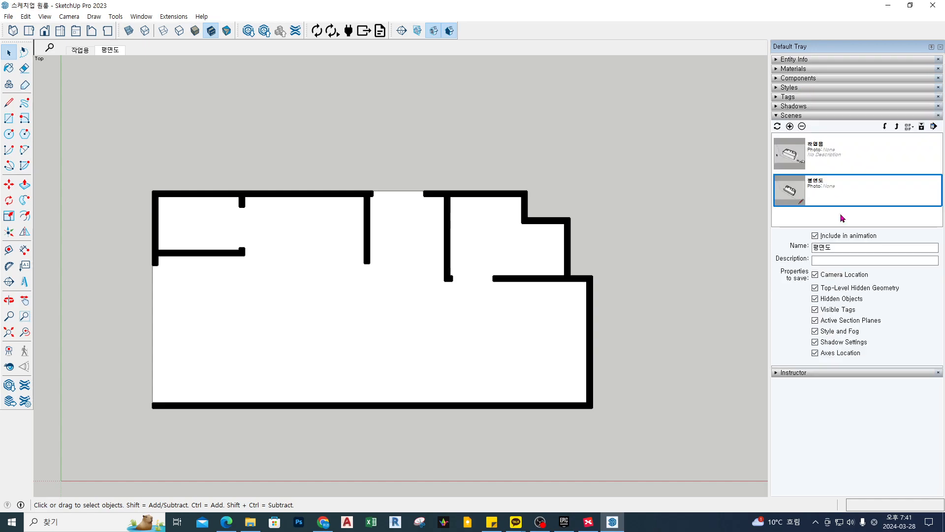
pyautogui.moveTo(822, 205)
pyautogui.mouseDown()
pyautogui.moveTo(766, 204)
pyautogui.moveTo(818, 190)
pyautogui.moveTo(803, 220)
pyautogui.mouseUp()
pyautogui.press('Escape')
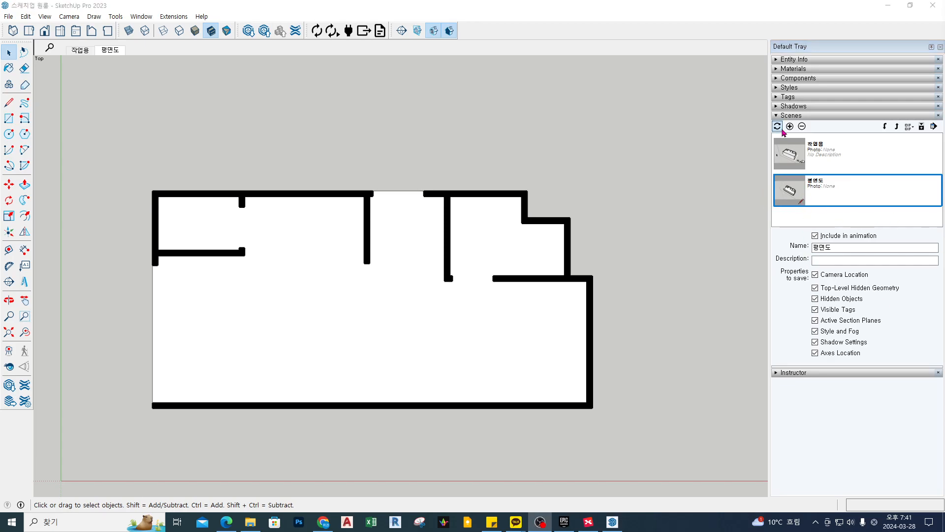
pyautogui.click(781, 129)
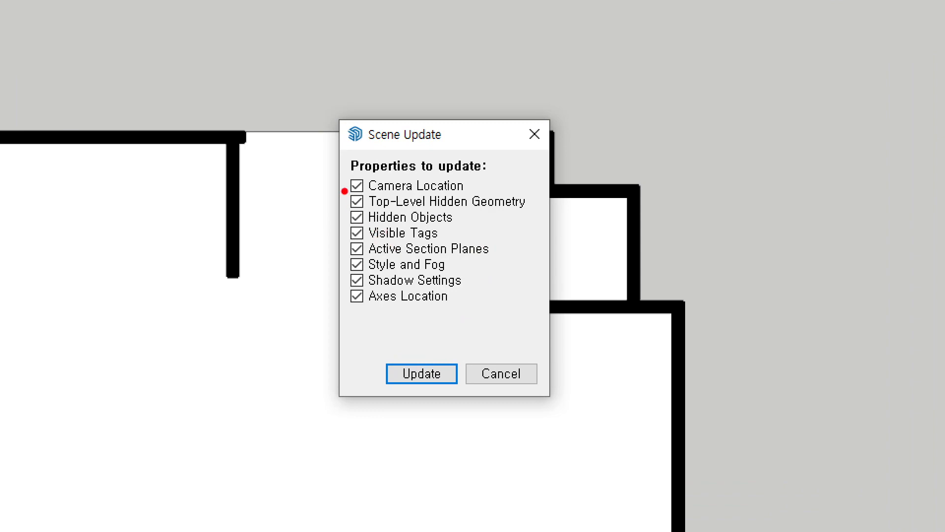
pyautogui.moveTo(420, 214)
pyautogui.mouseDown()
pyautogui.moveTo(419, 288)
pyautogui.moveTo(492, 285)
pyautogui.mouseUp()
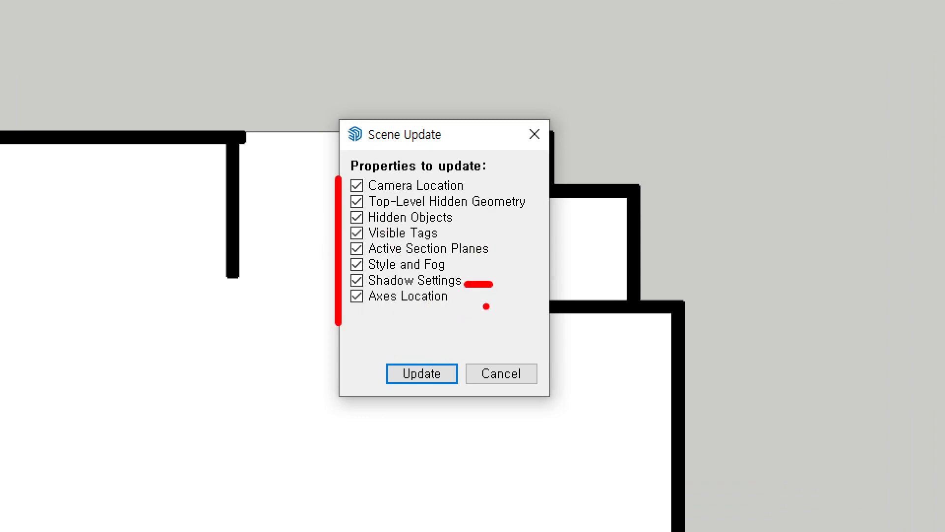
pyautogui.moveTo(357, 314); pyautogui.dragTo(432, 316)
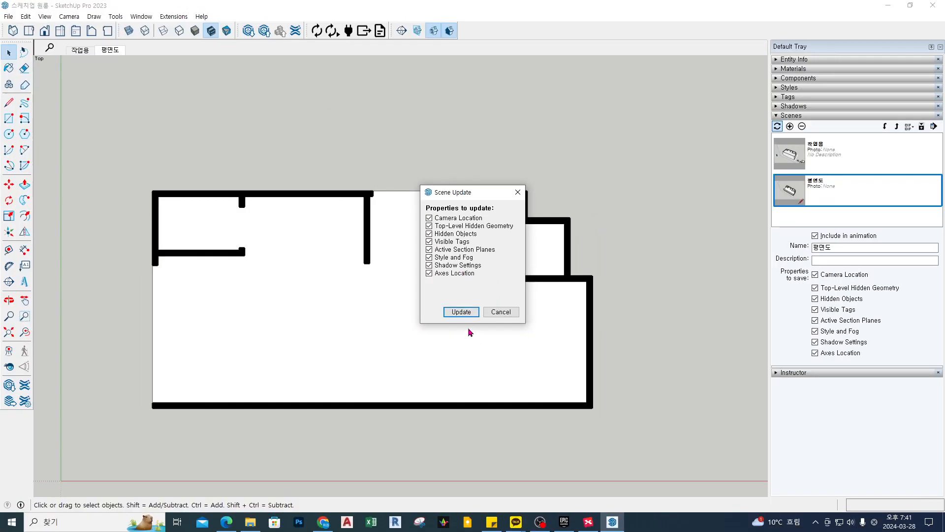
pyautogui.click(461, 312)
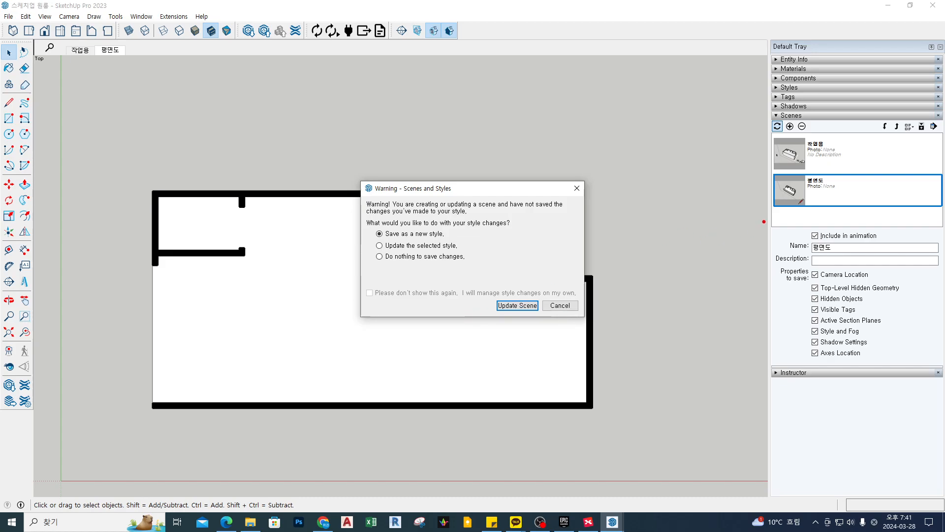
pyautogui.click(525, 306)
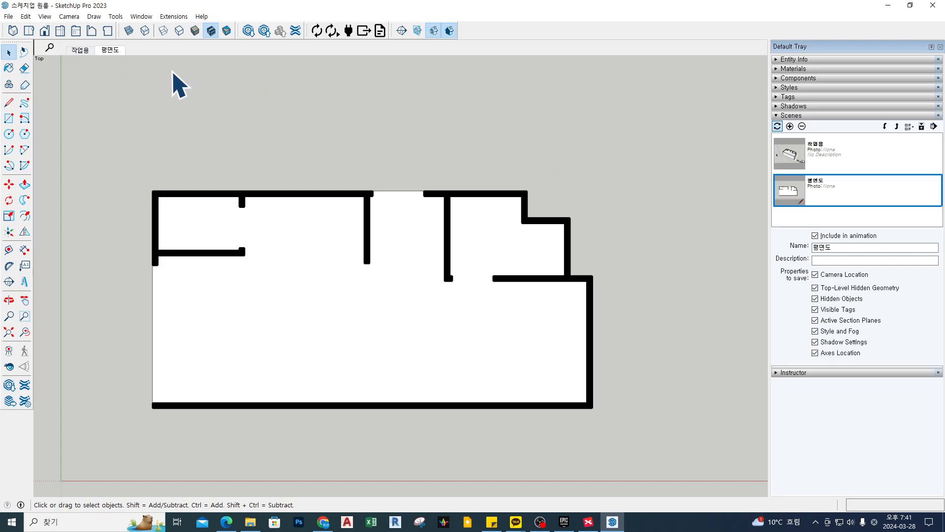
# Switch to the 작업용 scene and back to 평면도 to compare their saved views and edge styles.
pyautogui.click(81, 51)
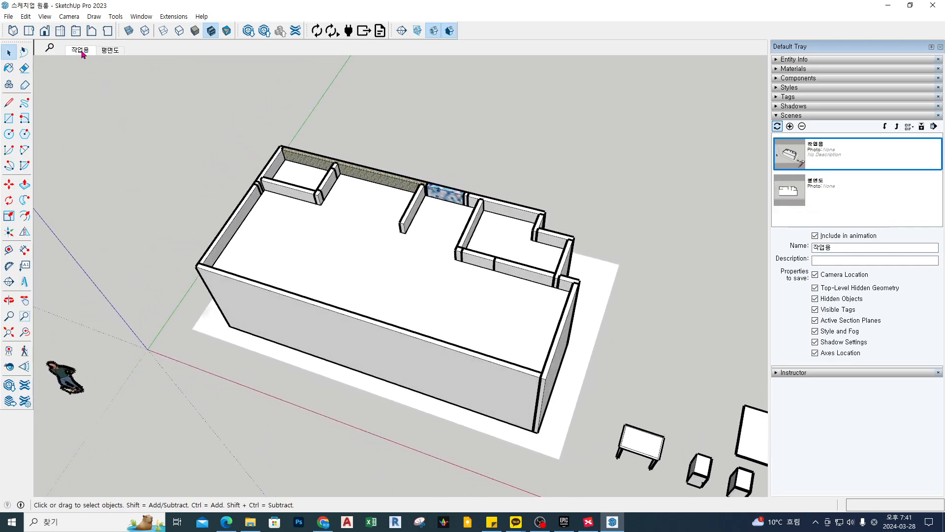
pyautogui.click(111, 50)
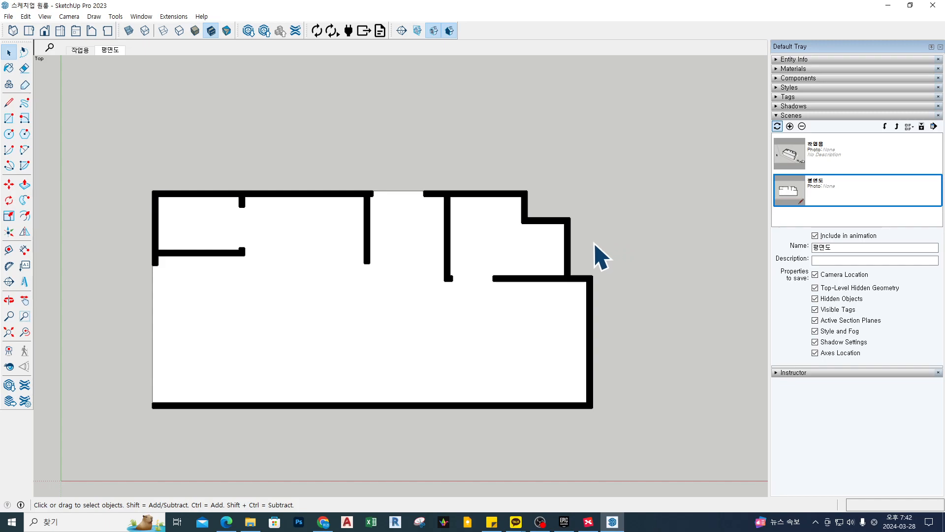
pyautogui.moveTo(295, 176); pyautogui.dragTo(413, 154)
pyautogui.moveTo(427, 129); pyautogui.dragTo(432, 154)
pyautogui.moveTo(445, 129); pyautogui.dragTo(455, 129)
pyautogui.moveTo(466, 148)
pyautogui.mouseDown()
pyautogui.moveTo(494, 129)
pyautogui.moveTo(545, 139)
pyautogui.mouseUp()
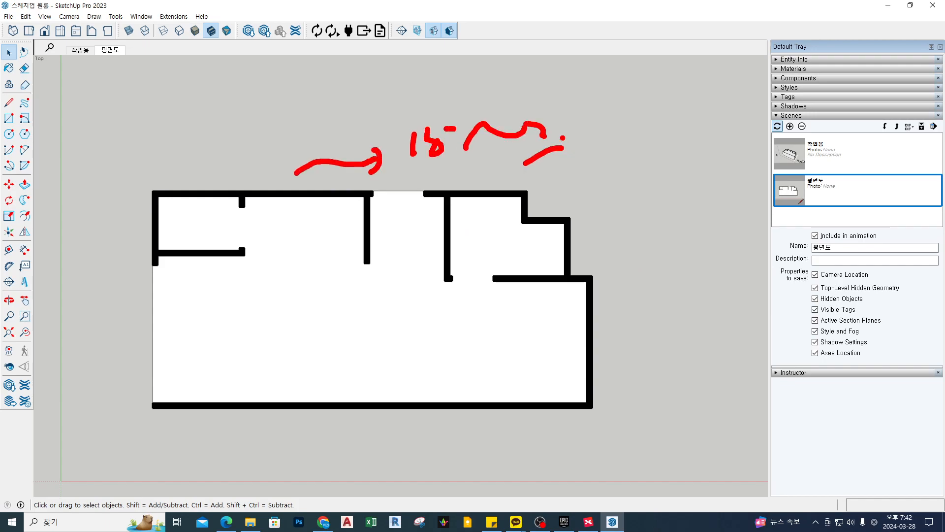
pyautogui.press('Escape')
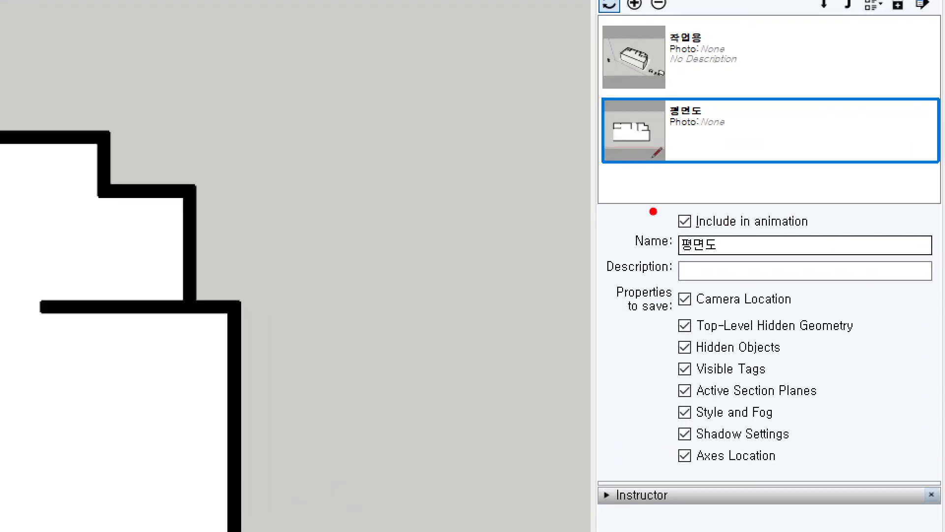
# Exclude the 평면도 scene from the animation and update the scene with all its properties.
pyautogui.moveTo(650, 202)
pyautogui.mouseDown()
pyautogui.moveTo(685, 218)
pyautogui.moveTo(839, 242)
pyautogui.mouseUp()
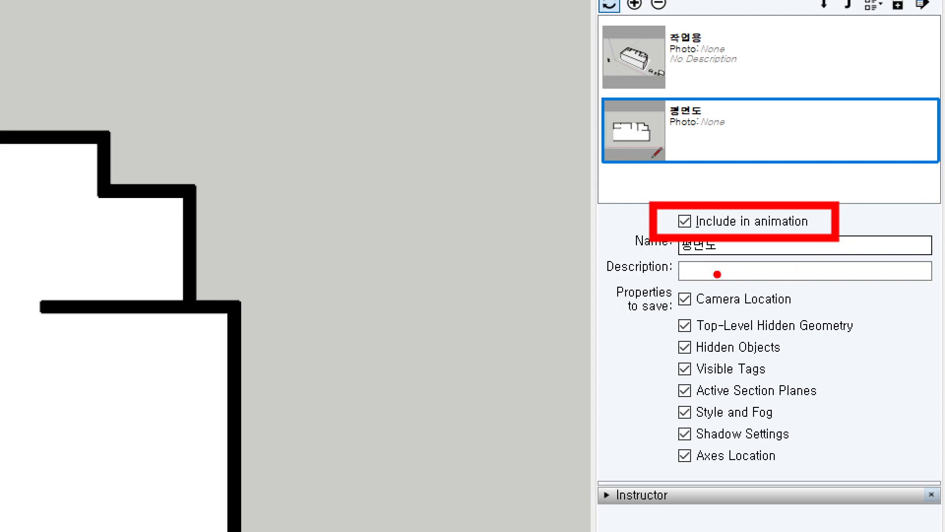
pyautogui.moveTo(573, 221); pyautogui.dragTo(615, 218)
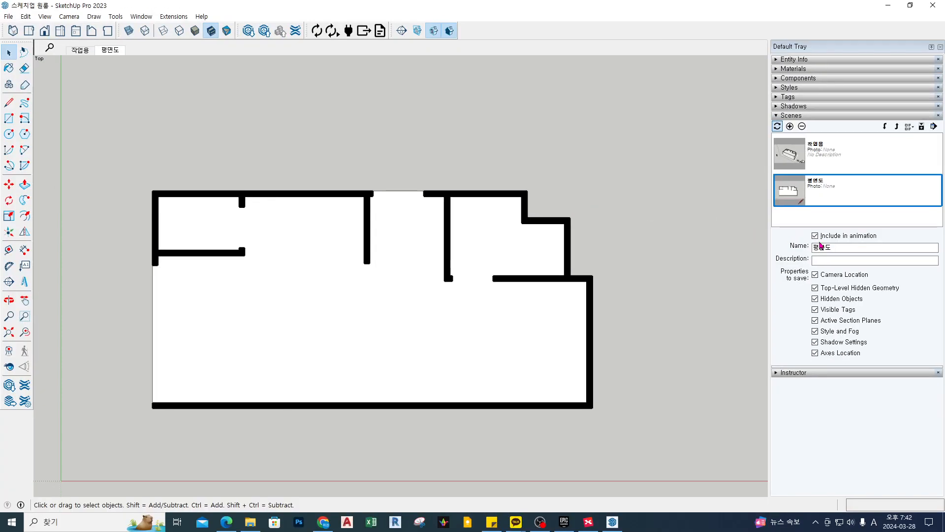
pyautogui.click(685, 221)
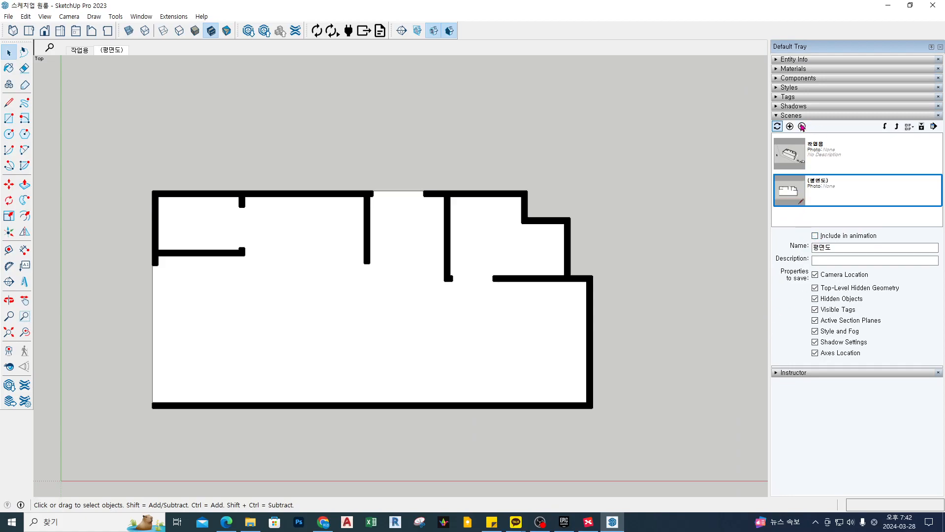
pyautogui.click(781, 126)
pyautogui.click(479, 313)
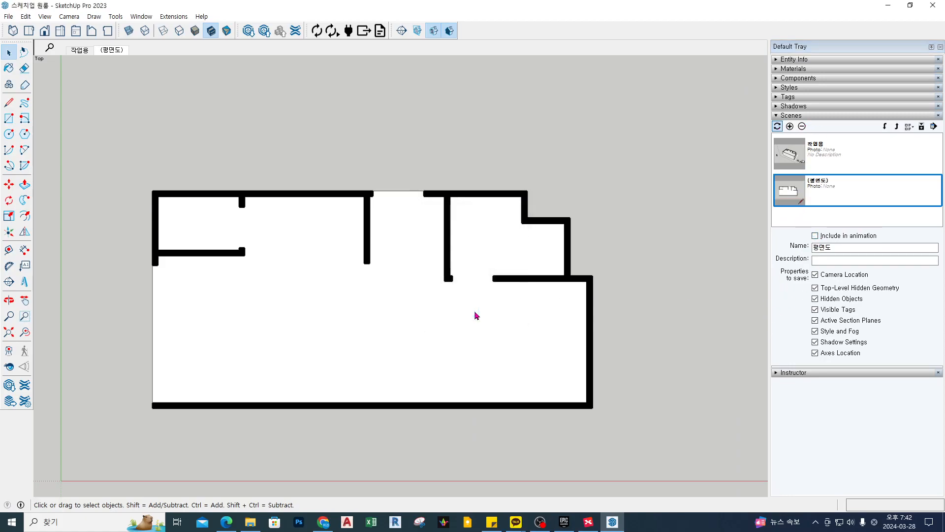
# Exclude the 작업용 scene from the animation, update it with all its properties, and return to the 평면도 scene.
pyautogui.click(79, 50)
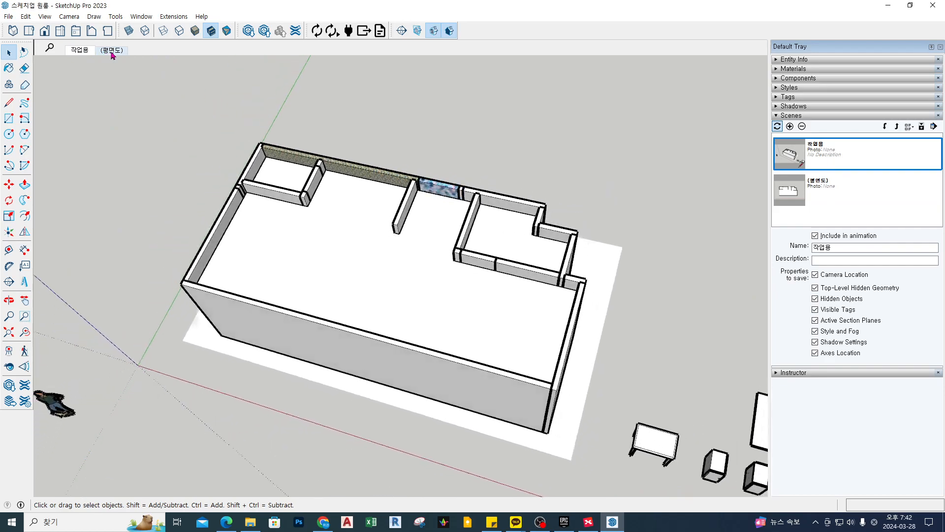
pyautogui.hotkey('ctrl', '1')
pyautogui.click(896, 253)
pyautogui.keyDown('ctrl'); pyautogui.moveTo(690, 235); pyautogui.dragTo(885, 212); pyautogui.keyUp('ctrl')
pyautogui.press('Escape')
pyautogui.click(776, 219)
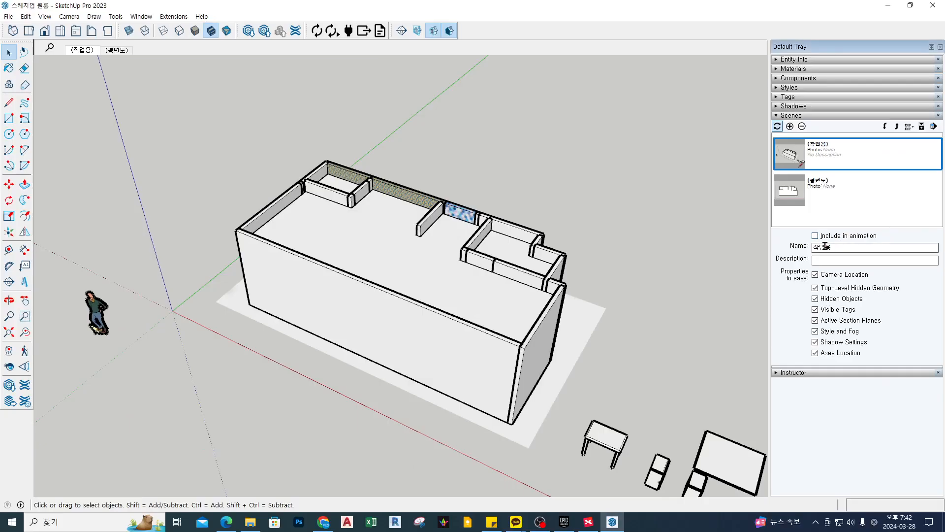
pyautogui.click(778, 126)
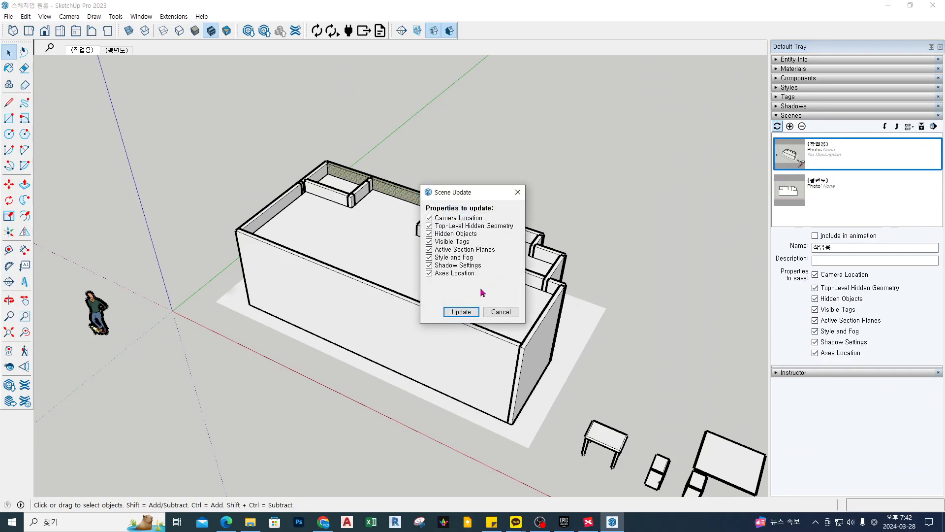
pyautogui.click(449, 312)
pyautogui.click(123, 51)
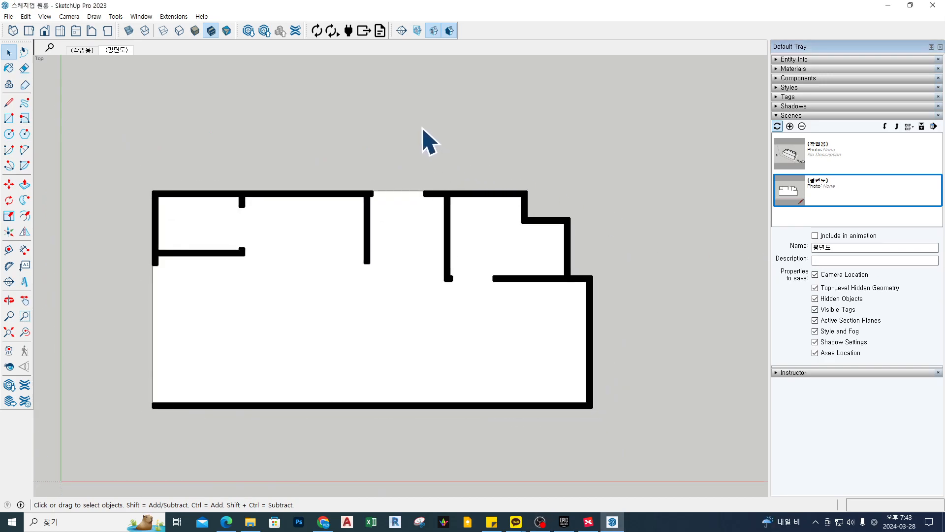
pyautogui.click(115, 16)
pyautogui.moveTo(174, 16)
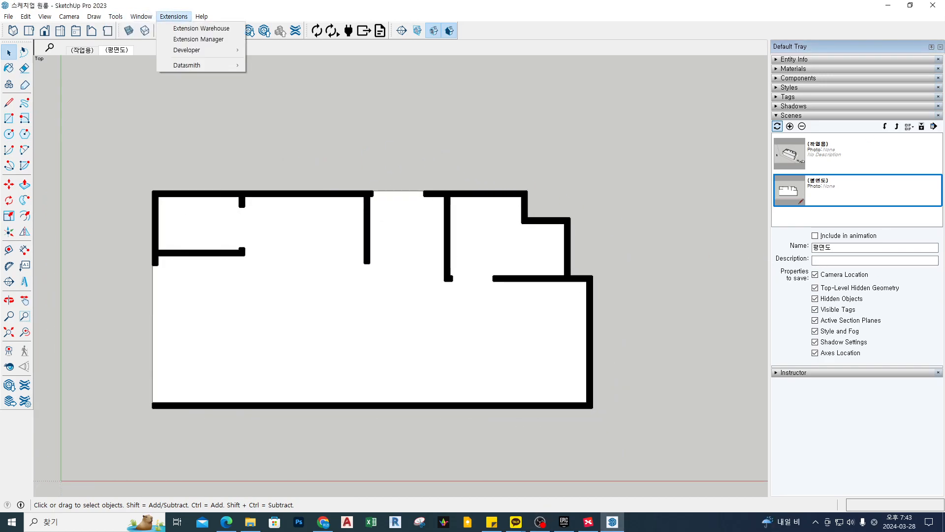
pyautogui.moveTo(132, 16)
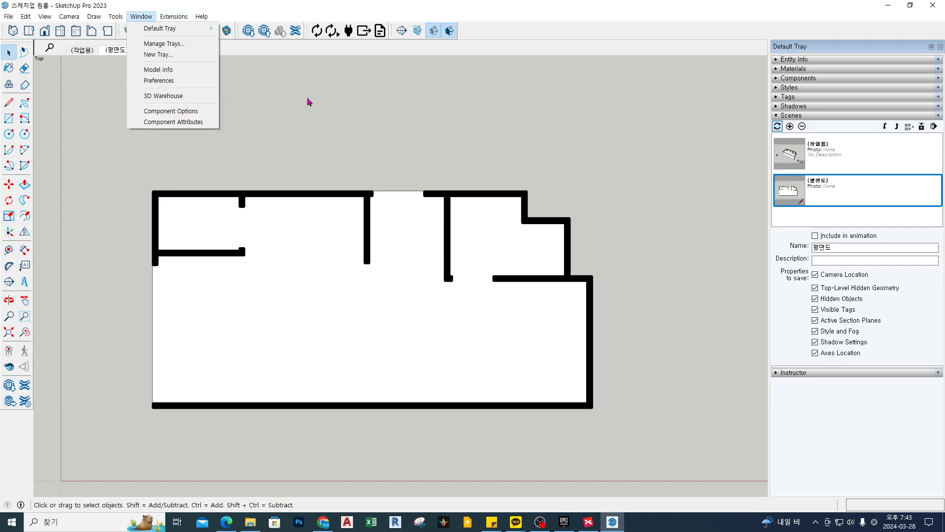
pyautogui.click(537, 170)
pyautogui.click(96, 17)
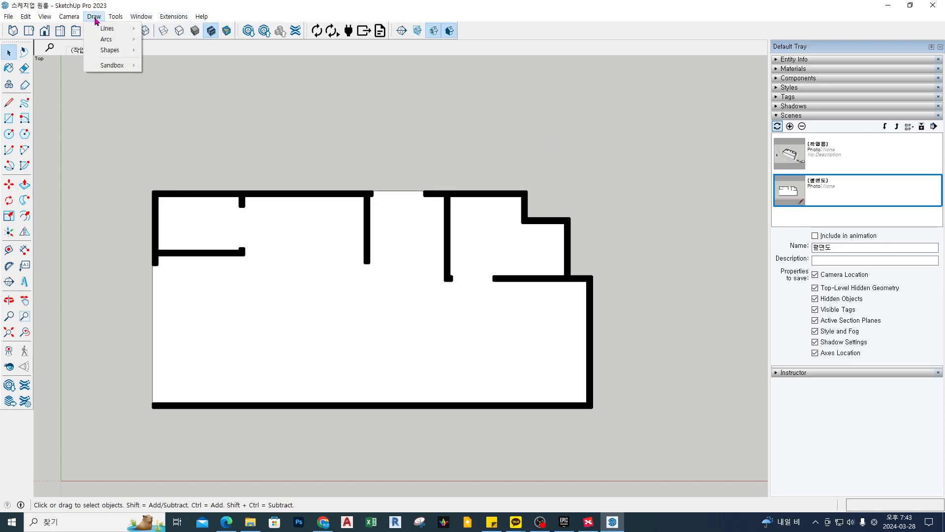
pyautogui.moveTo(106, 18)
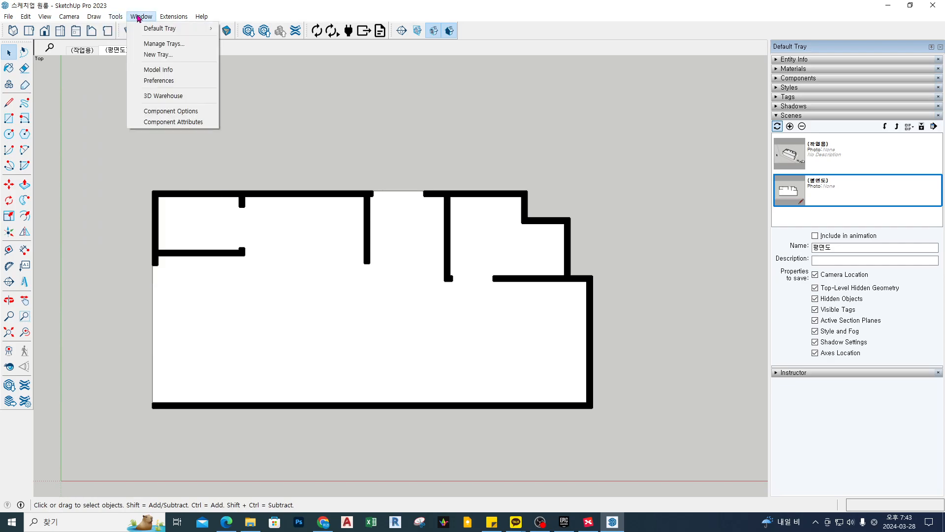
pyautogui.click(140, 16)
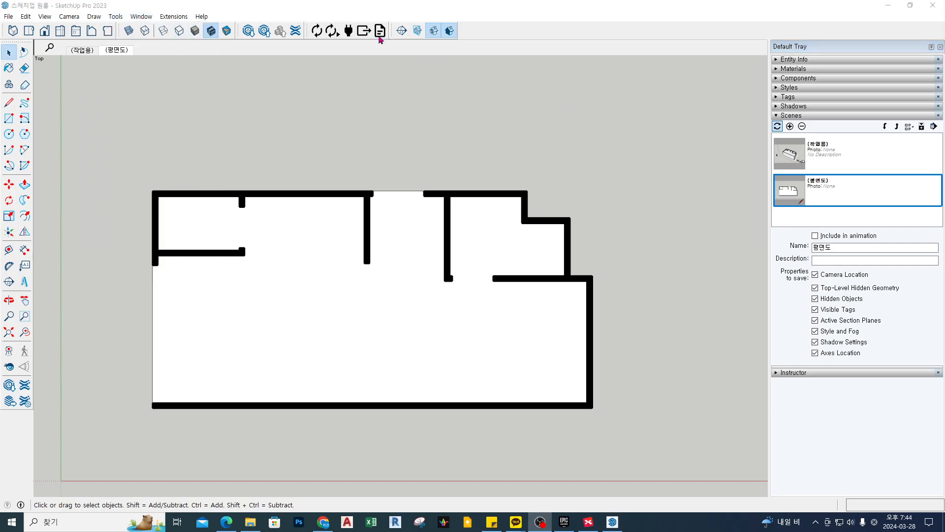
# Turn off scene transitions in the model's animation settings.
pyautogui.click(141, 17)
pyautogui.moveTo(123, 19)
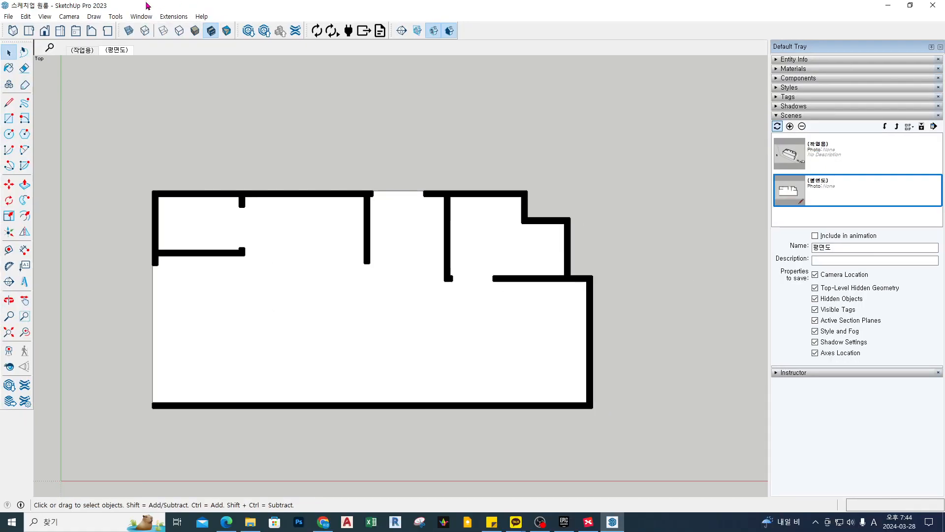
pyautogui.click(139, 19)
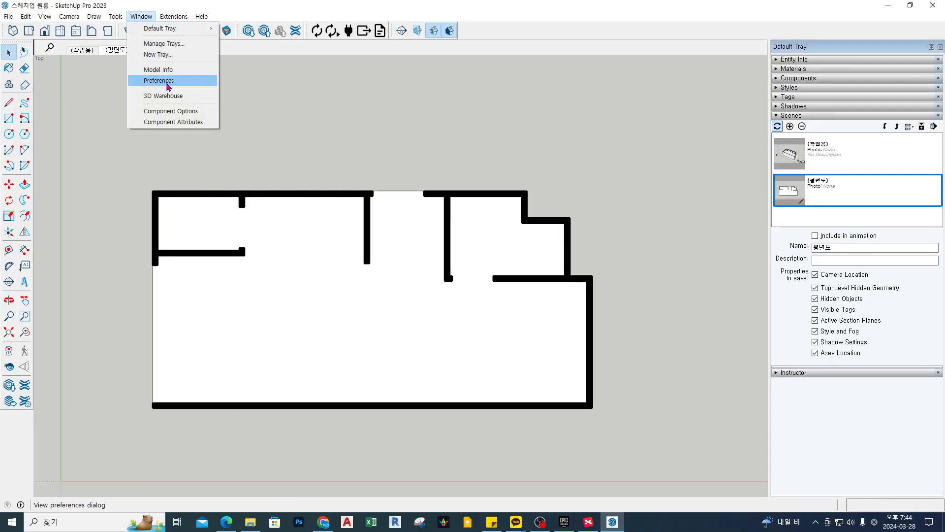
pyautogui.click(159, 69)
pyautogui.click(405, 177)
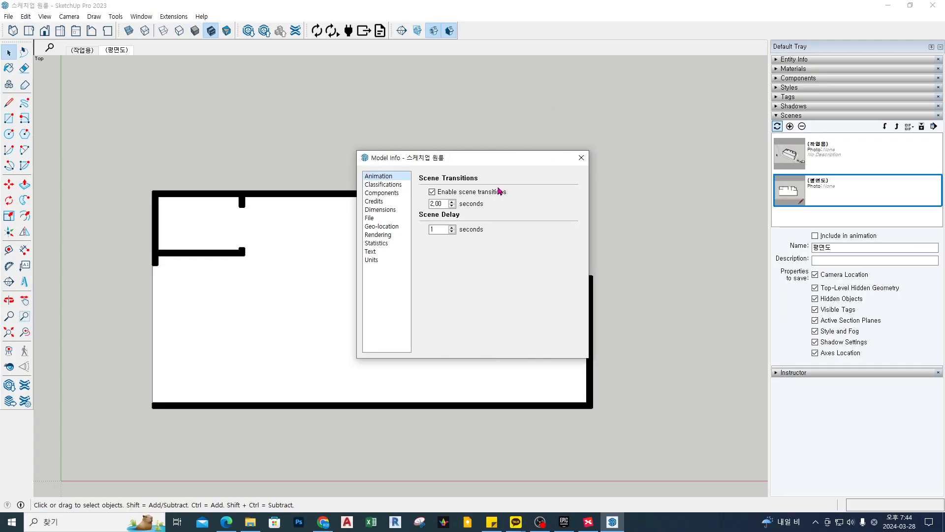
pyautogui.click(489, 193)
pyautogui.click(581, 158)
# Alternate between the 작업용 and 평면도 scenes to check how they switch, ending on 평면도.
pyautogui.click(82, 50)
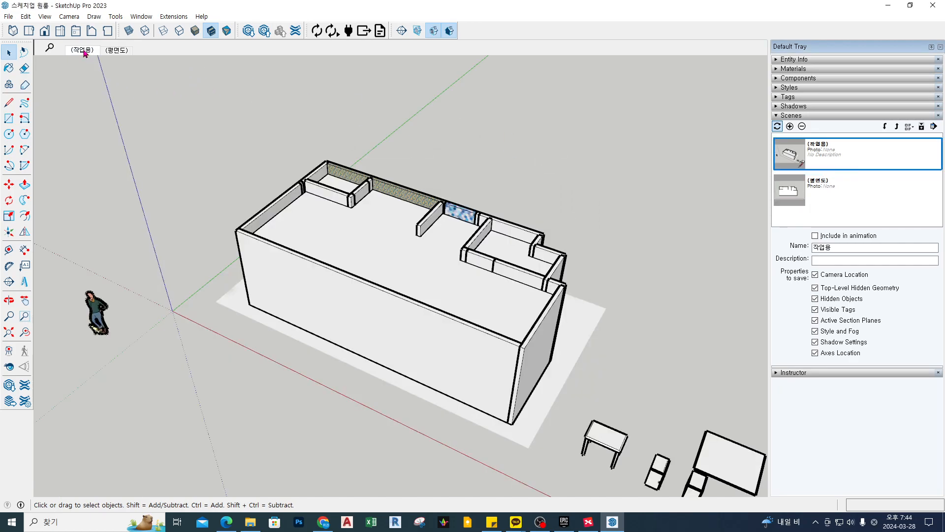
pyautogui.click(117, 49)
pyautogui.click(83, 51)
pyautogui.click(117, 50)
pyautogui.click(82, 50)
pyautogui.click(123, 51)
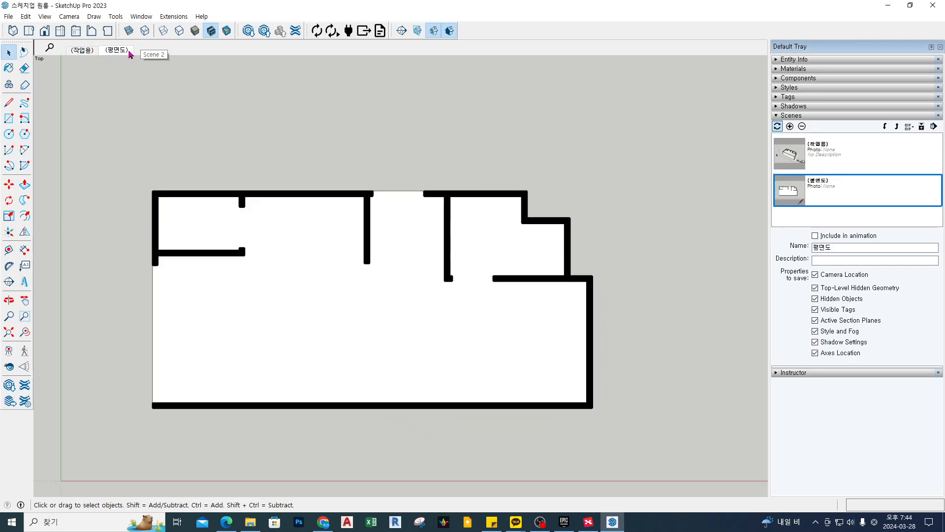
pyautogui.click(90, 54)
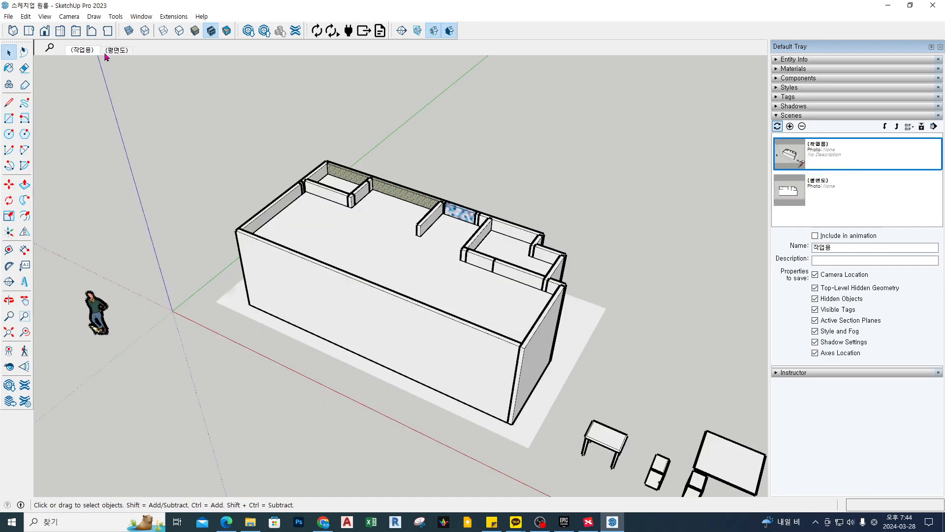
pyautogui.click(120, 51)
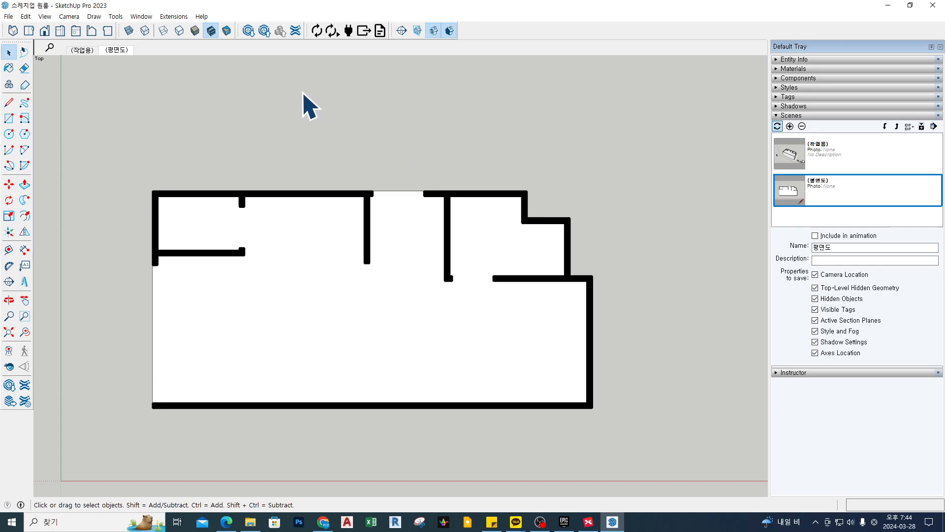
pyautogui.click(90, 51)
pyautogui.moveTo(456, 318); pyautogui.dragTo(312, 238, button='middle')
pyautogui.click(117, 50)
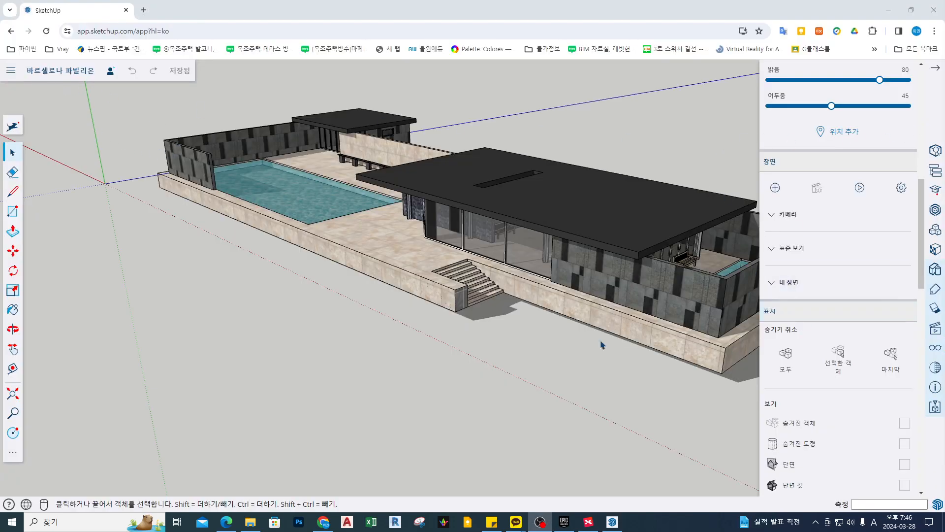
# Switch to SketchUp for Web and examine the 바르셀로나 파빌리온 model and its available settings panels.
pyautogui.moveTo(686, 391); pyautogui.dragTo(663, 405, button='middle')
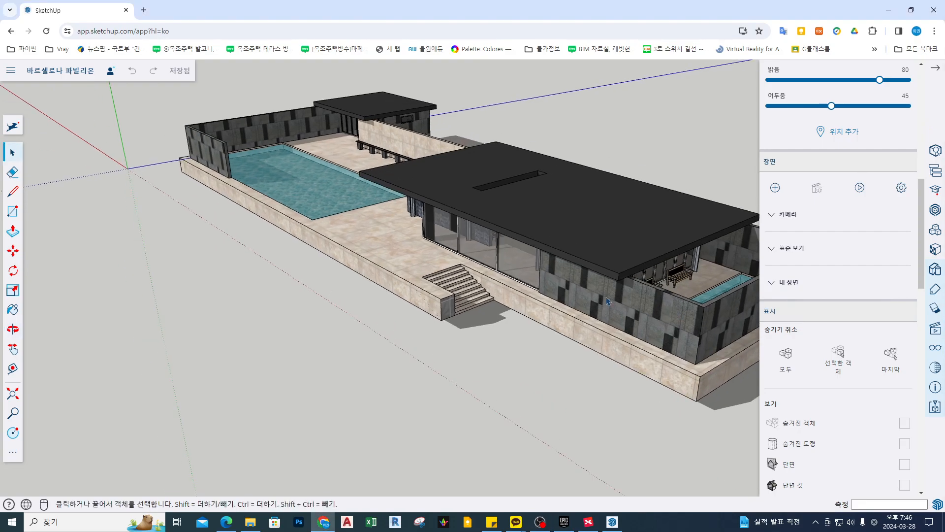
pyautogui.scroll(-4, 362, 207)
pyautogui.scroll(2, 616, 237)
pyautogui.moveTo(231, 198); pyautogui.dragTo(344, 236, button='middle')
pyautogui.moveTo(460, 249); pyautogui.dragTo(445, 251, button='middle')
pyautogui.scroll(2, 440, 249)
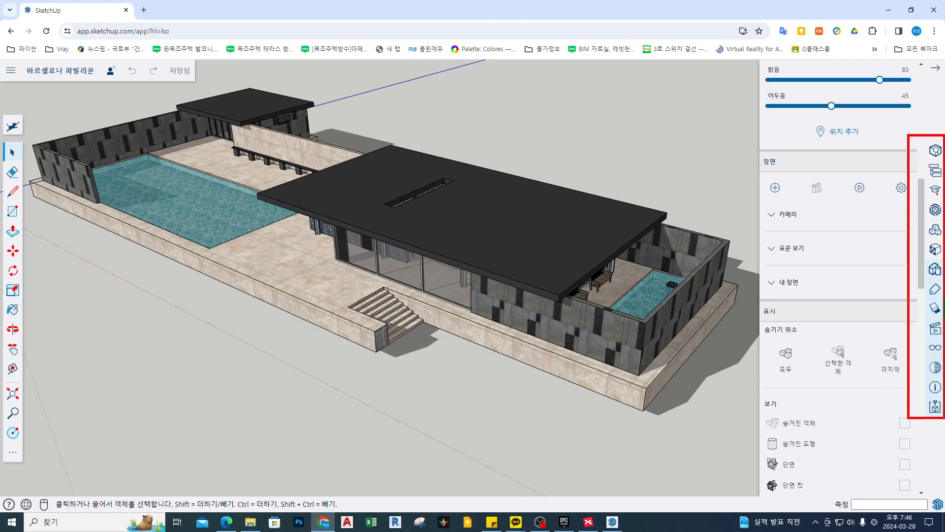
pyautogui.click(936, 407)
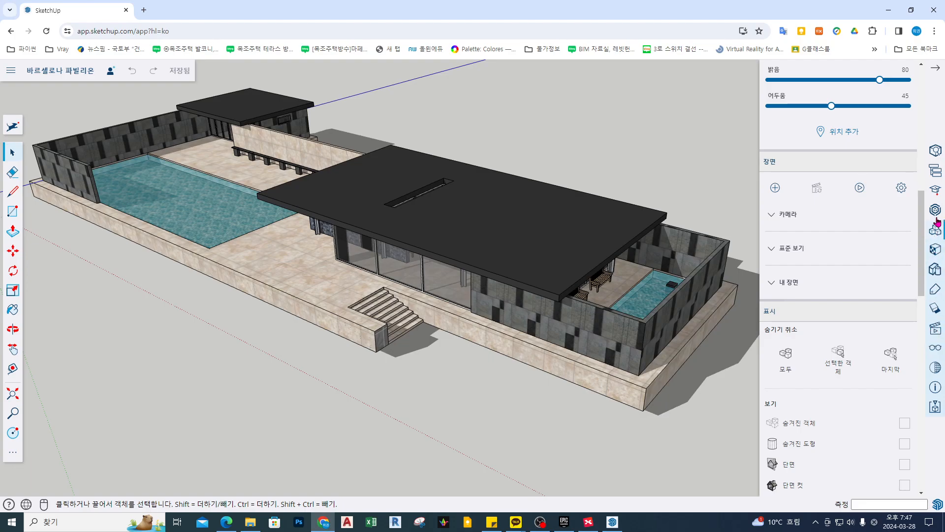
# Bring up the 도우미, 아웃라이너 and 개체 정보 panels and close the 3D Warehouse window.
pyautogui.click(936, 192)
pyautogui.click(936, 171)
pyautogui.click(936, 153)
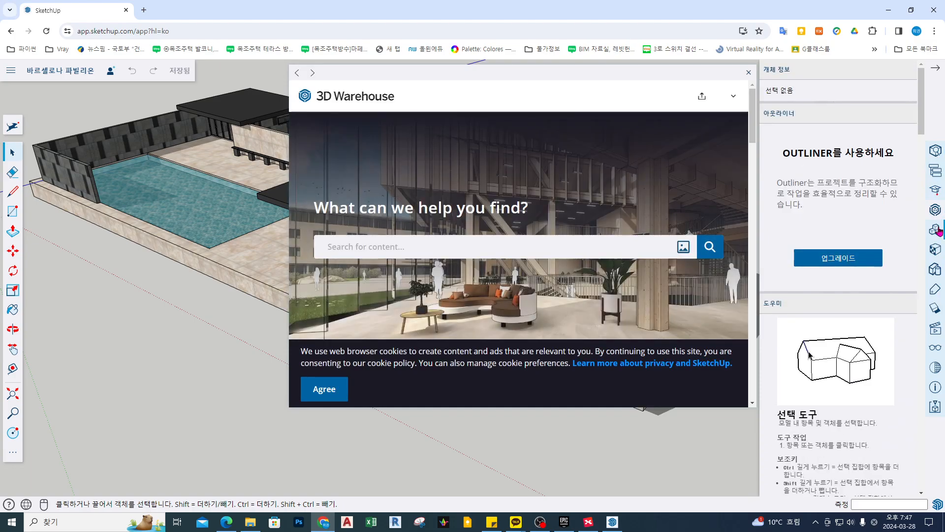
pyautogui.click(749, 72)
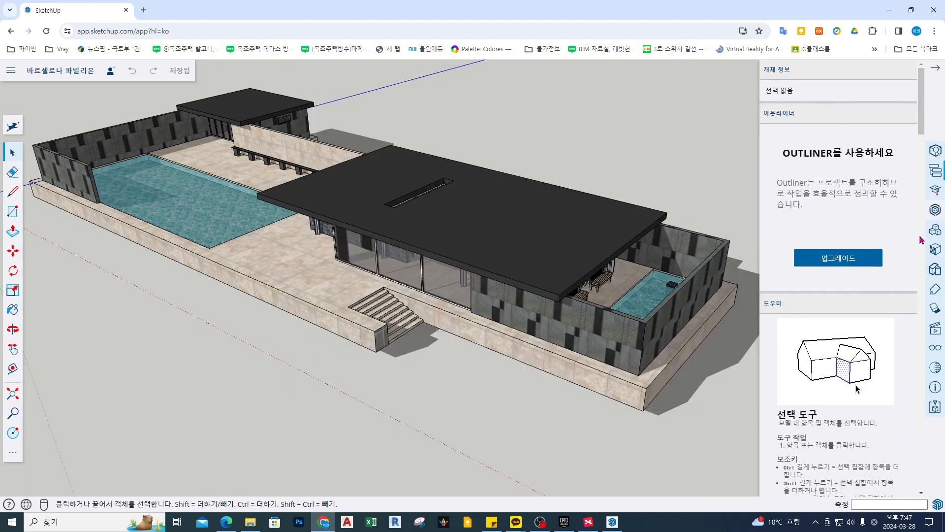
# Collapse the 아웃라이너, 도우미, 컴포넌트, 재질, 태그 and 그림자 panels, keep 스타일 expanded, and examine the 장면 panel.
pyautogui.click(856, 117)
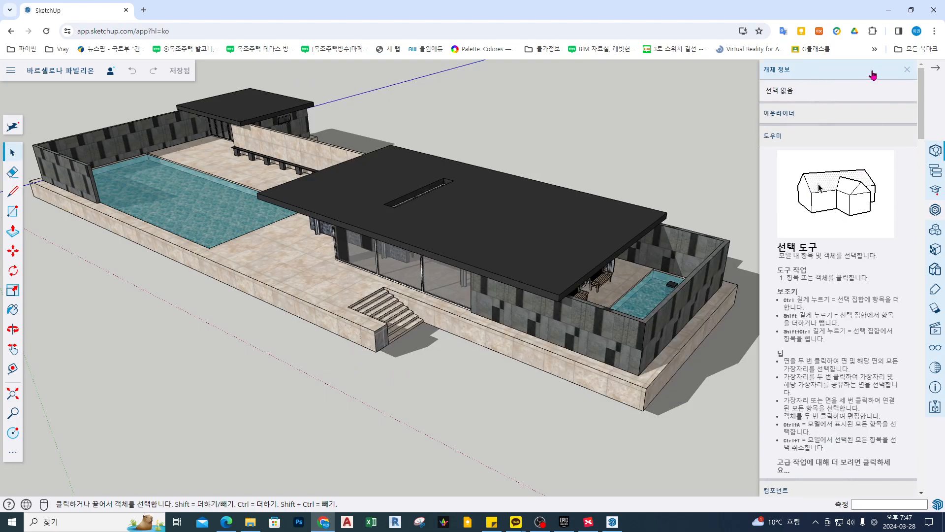
pyautogui.click(827, 82)
pyautogui.click(802, 115)
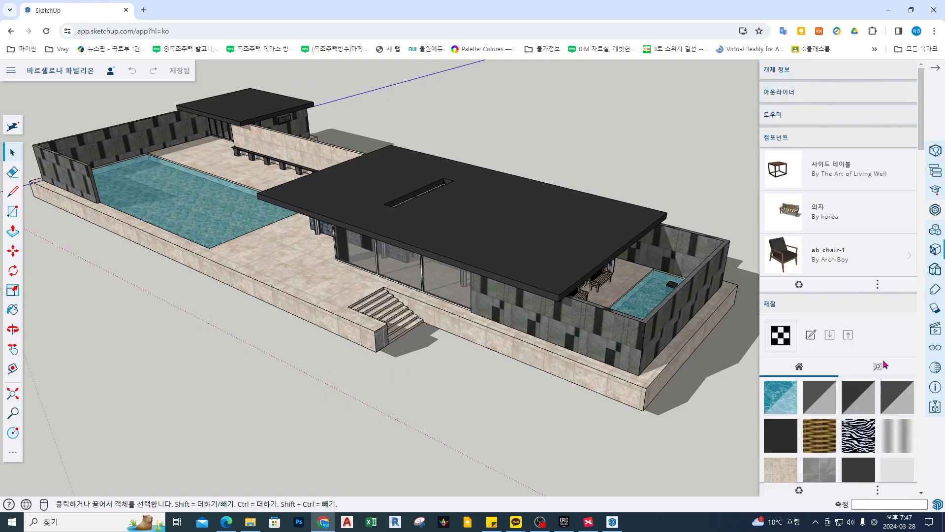
pyautogui.click(803, 302)
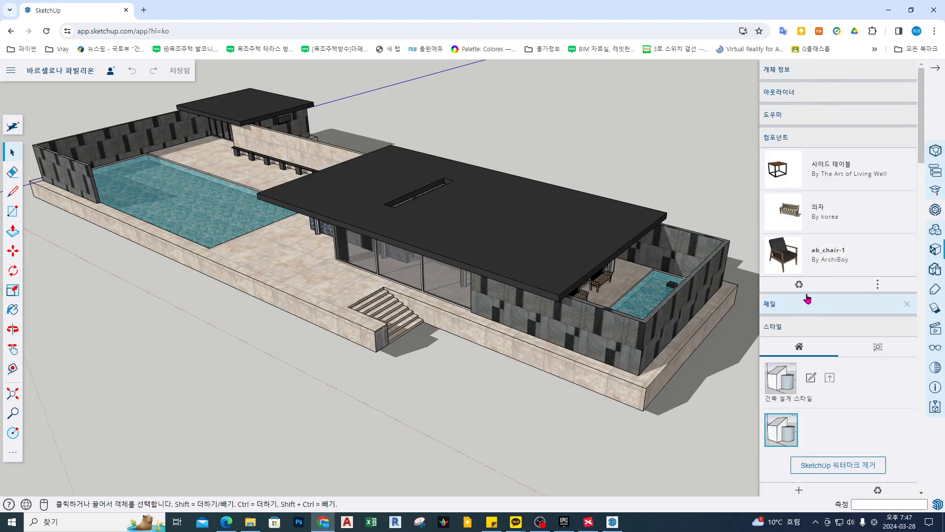
pyautogui.click(808, 138)
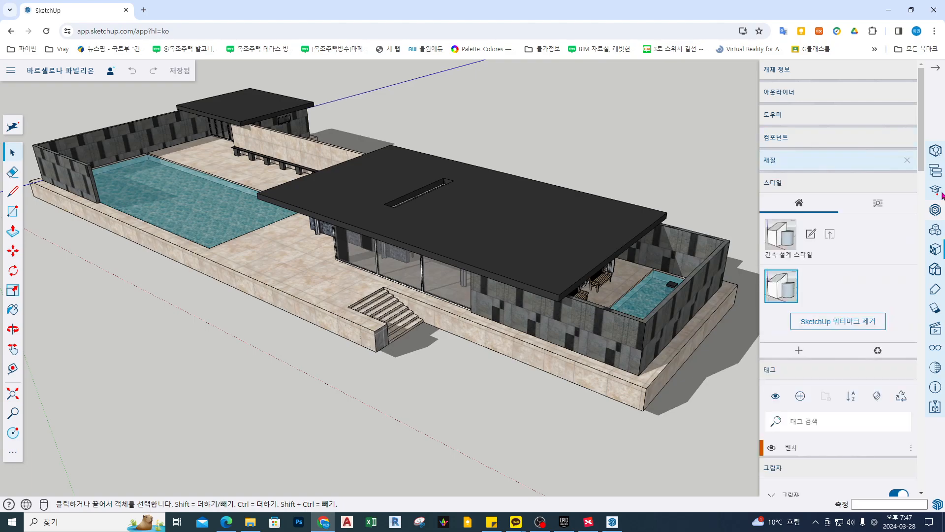
pyautogui.click(794, 185)
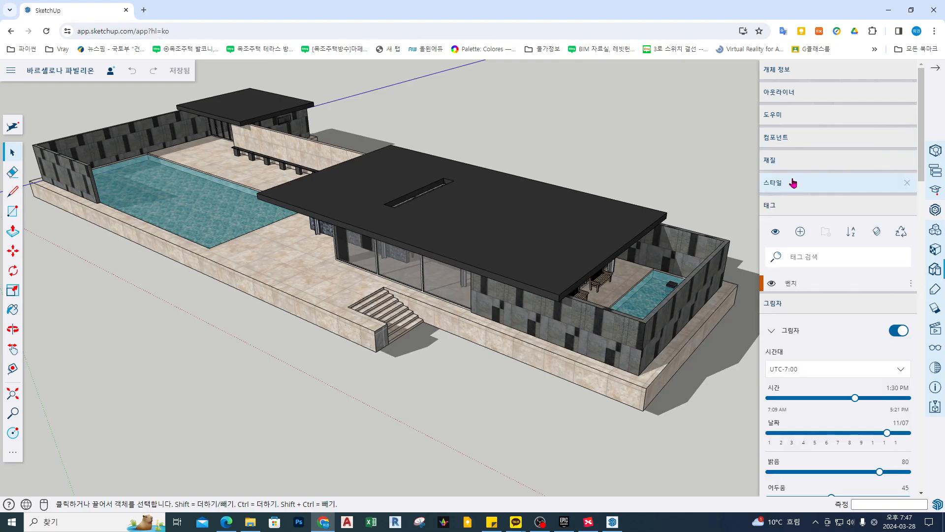
pyautogui.click(793, 183)
pyautogui.click(819, 370)
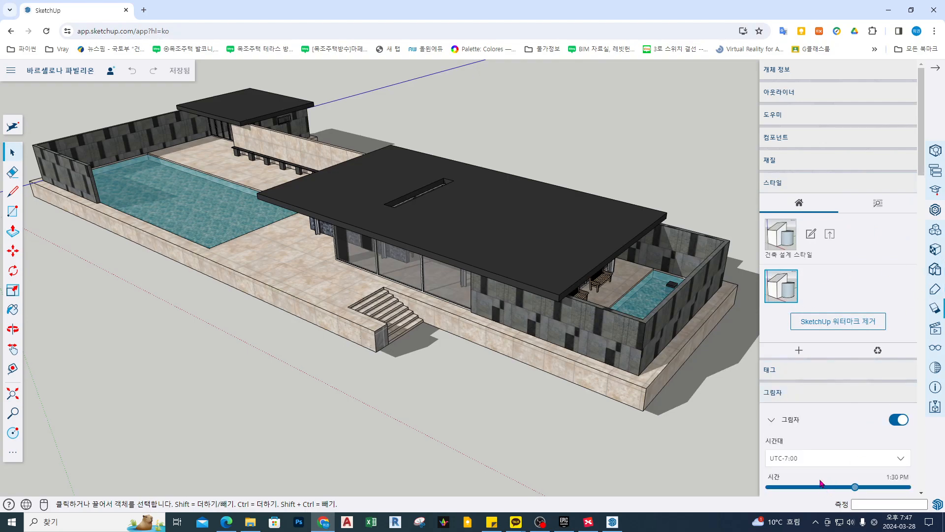
pyautogui.click(822, 396)
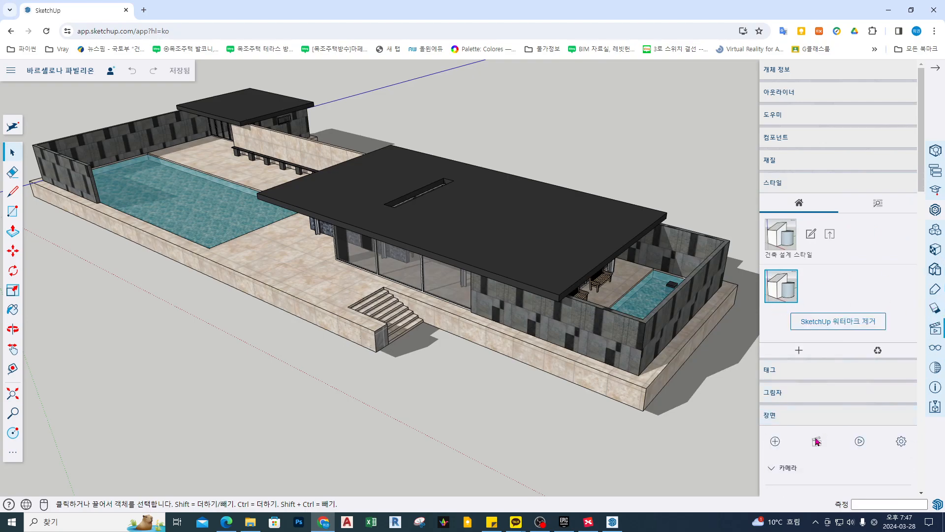
pyautogui.scroll(-4, 823, 423)
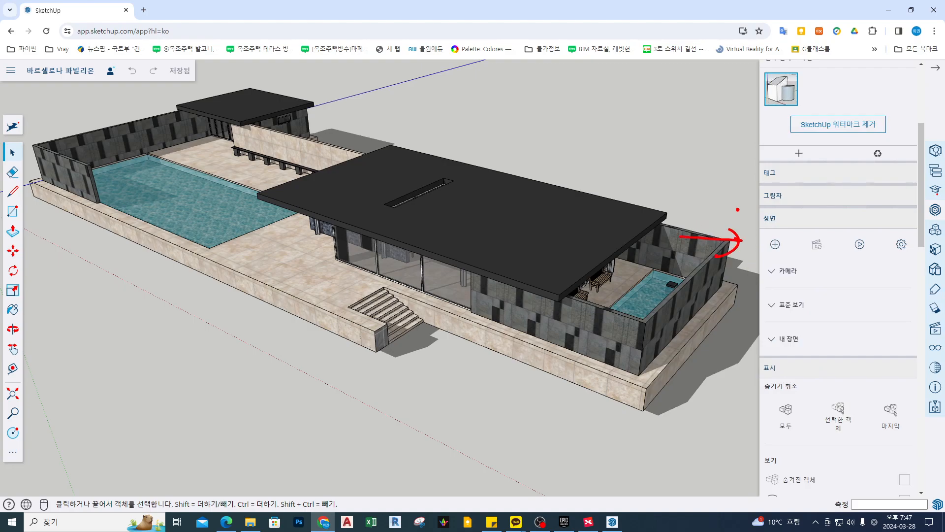
pyautogui.moveTo(732, 207); pyautogui.dragTo(822, 228)
pyautogui.moveTo(736, 211); pyautogui.dragTo(761, 210)
pyautogui.press('Escape')
pyautogui.moveTo(655, 207); pyautogui.dragTo(717, 207)
pyautogui.moveTo(726, 201); pyautogui.dragTo(707, 221)
pyautogui.press('Escape')
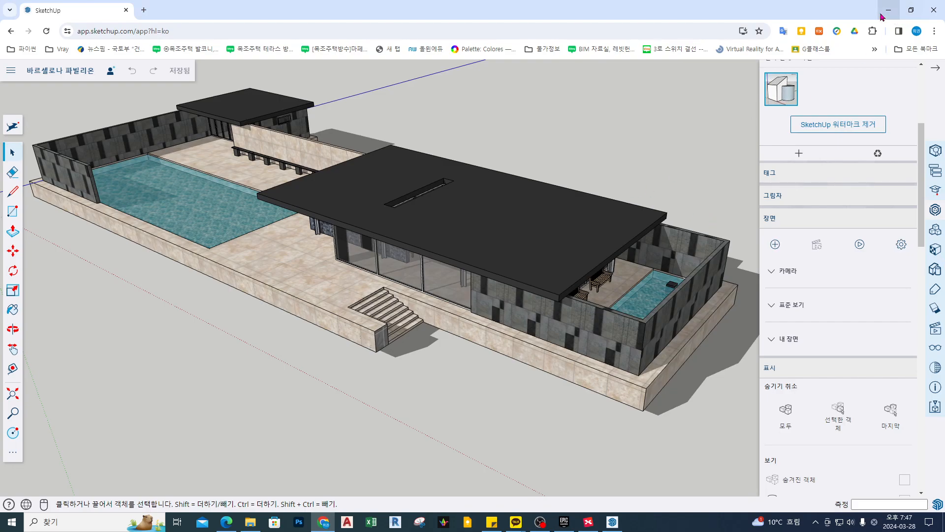
# Return to SketchUp Pro and dimension the plan's upper wall from its left corner to the opening, placing the dimension above the wall.
pyautogui.click(889, 10)
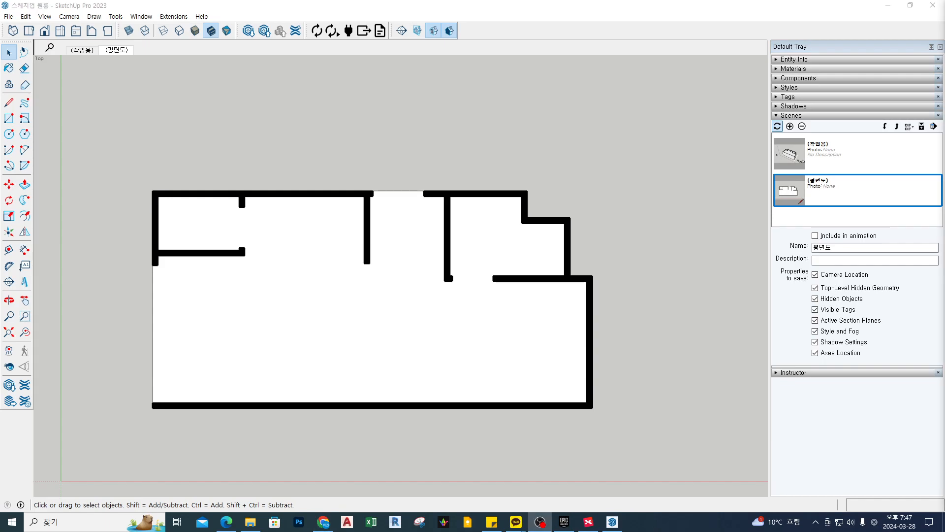
pyautogui.click(593, 144)
pyautogui.middleClick(674, 319)
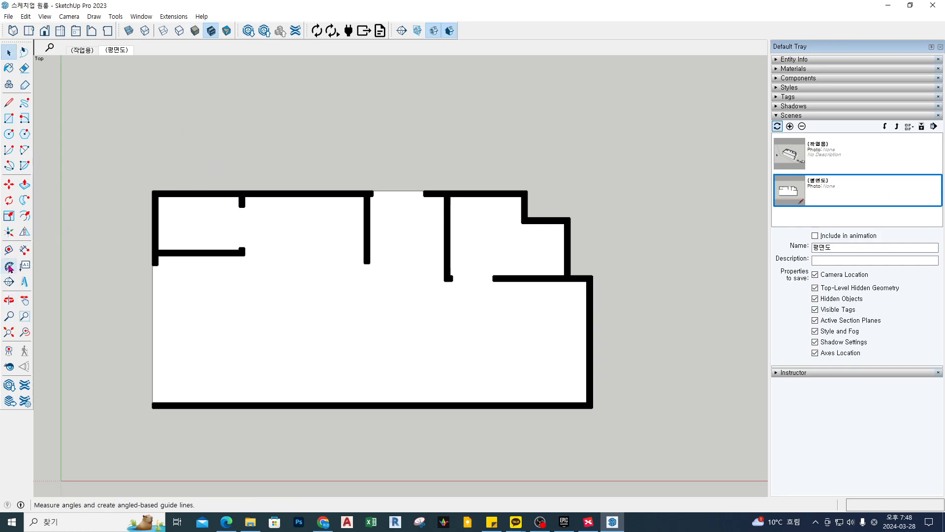
pyautogui.click(24, 250)
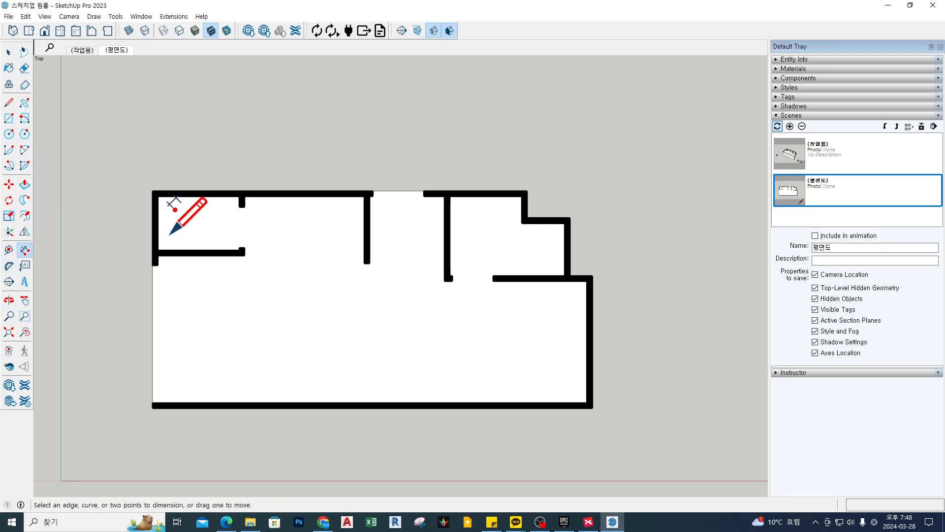
pyautogui.click(157, 190)
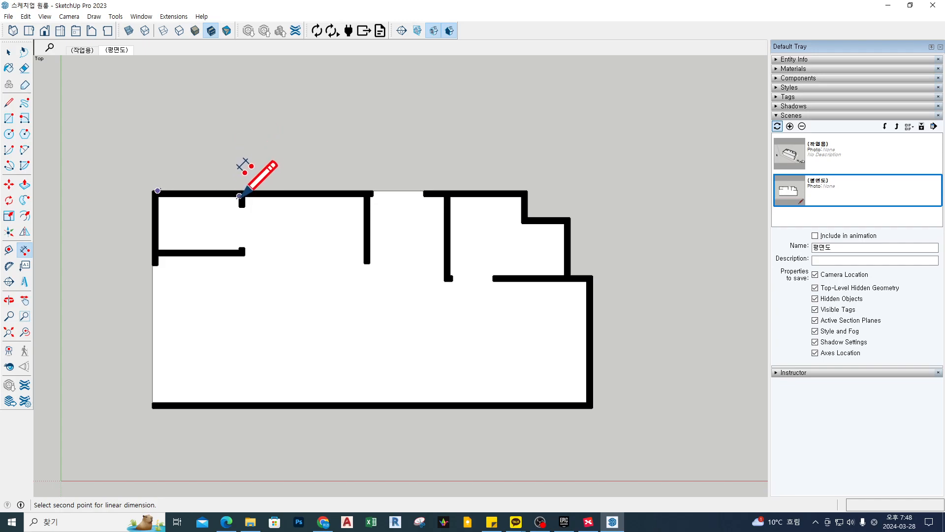
pyautogui.click(373, 190)
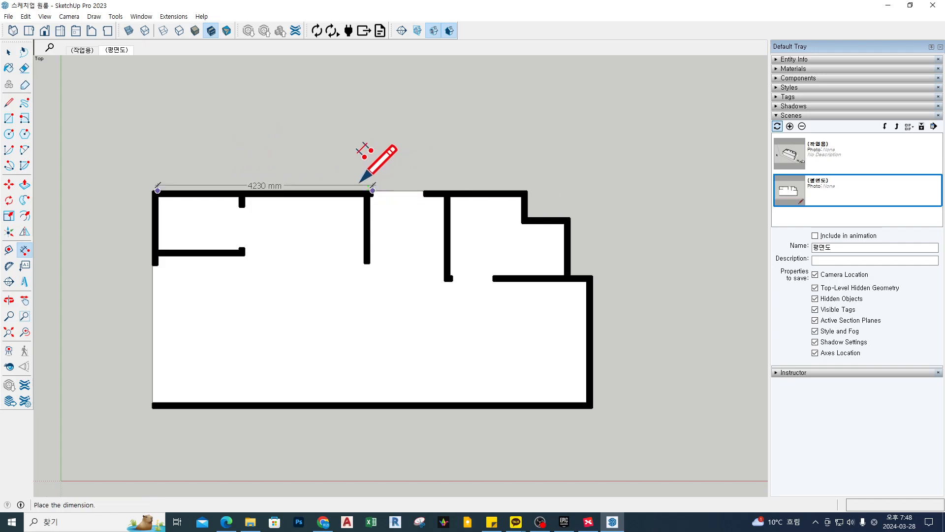
pyautogui.click(350, 156)
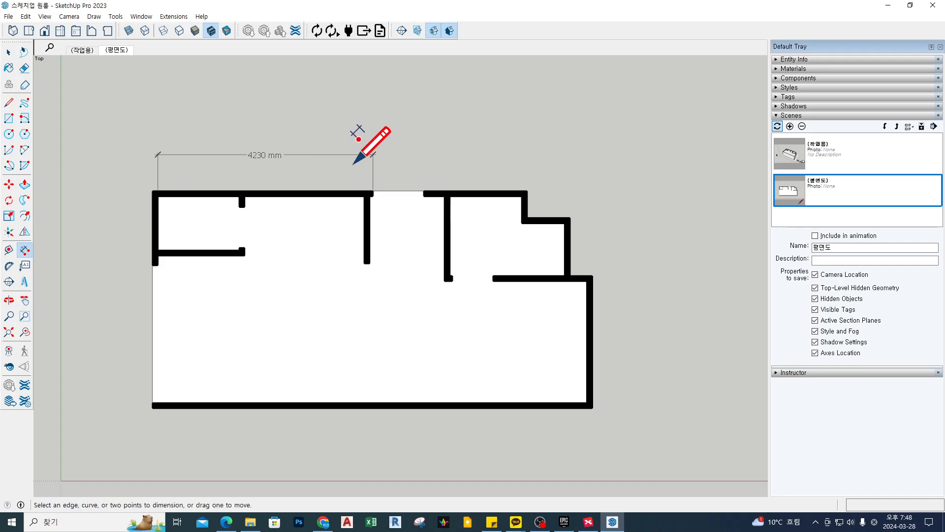
# Open the dimension settings in the model's information dialog.
pyautogui.scroll(3, 207, 158)
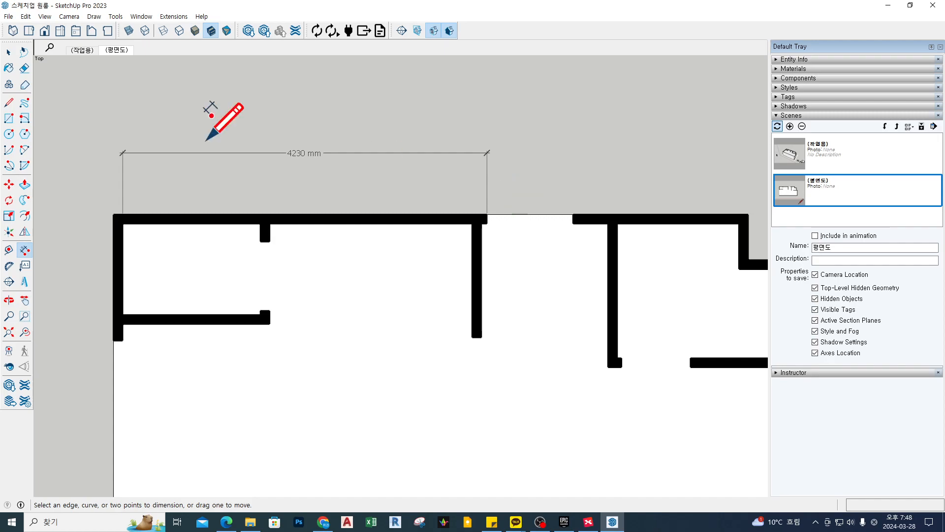
pyautogui.click(142, 16)
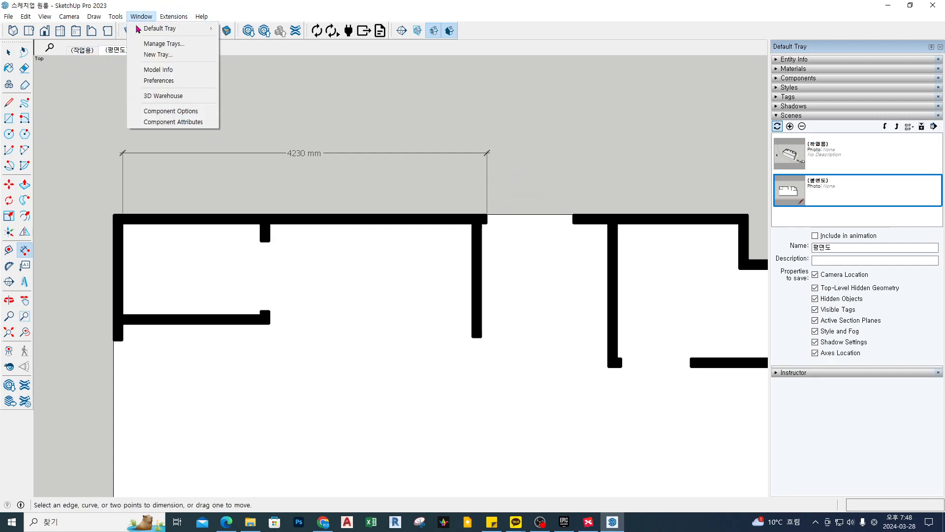
pyautogui.click(187, 80)
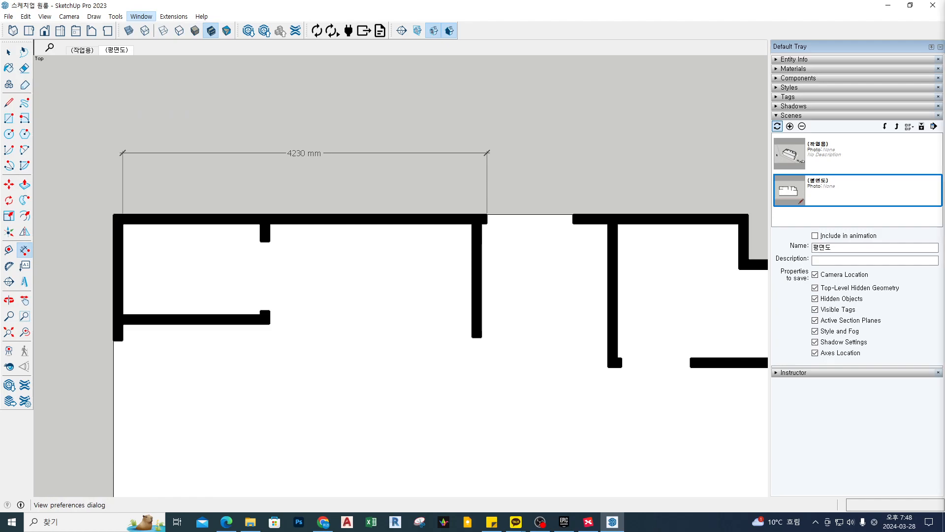
pyautogui.click(142, 16)
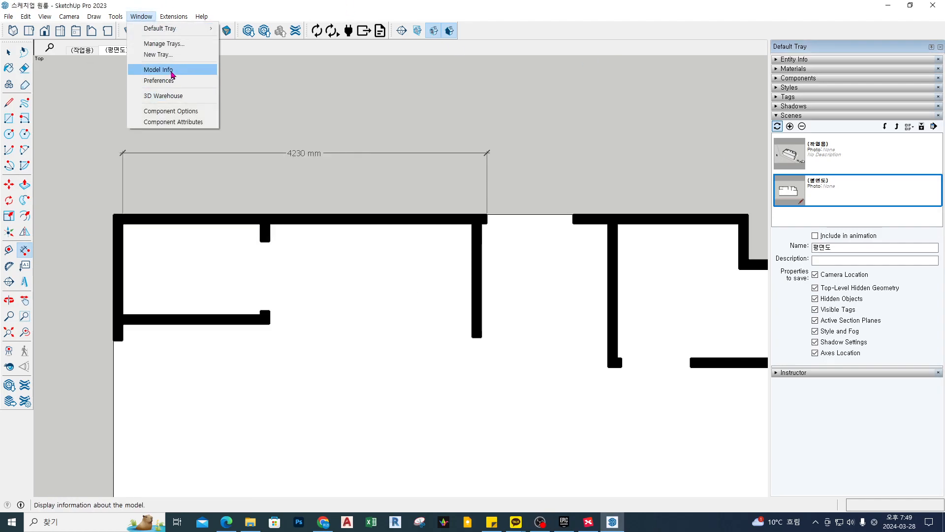
pyautogui.click(159, 70)
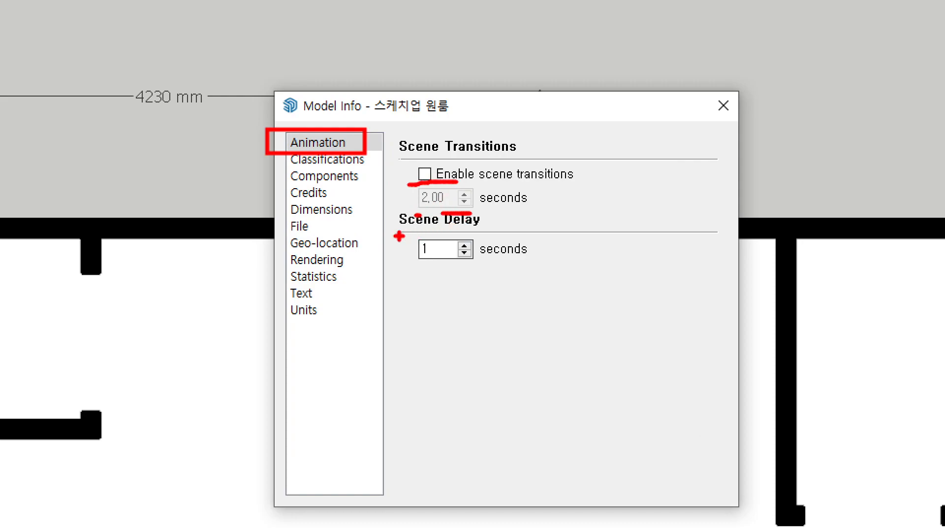
pyautogui.moveTo(389, 235)
pyautogui.mouseDown()
pyautogui.moveTo(456, 233)
pyautogui.moveTo(504, 216)
pyautogui.mouseUp()
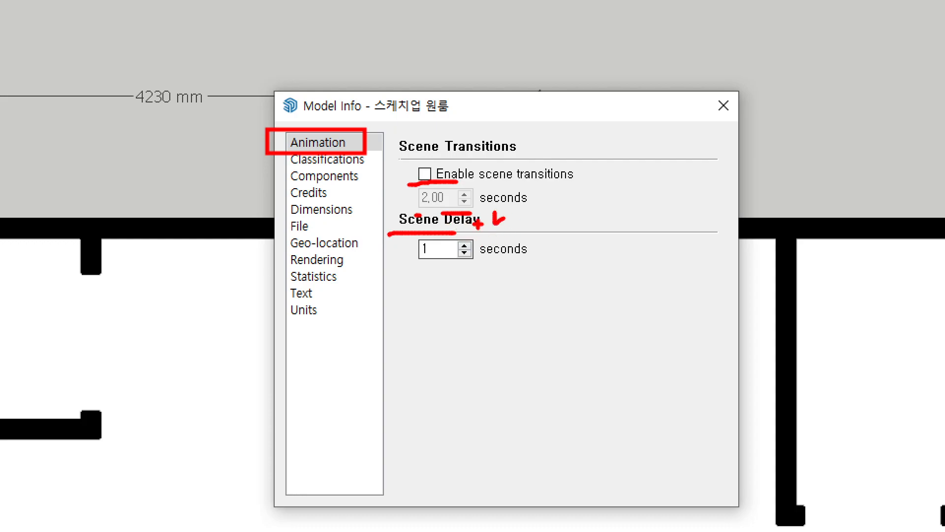
pyautogui.moveTo(276, 220); pyautogui.dragTo(367, 200)
pyautogui.moveTo(225, 212)
pyautogui.mouseDown()
pyautogui.moveTo(248, 212)
pyautogui.moveTo(242, 220)
pyautogui.mouseUp()
pyautogui.press('Escape')
pyautogui.click(380, 209)
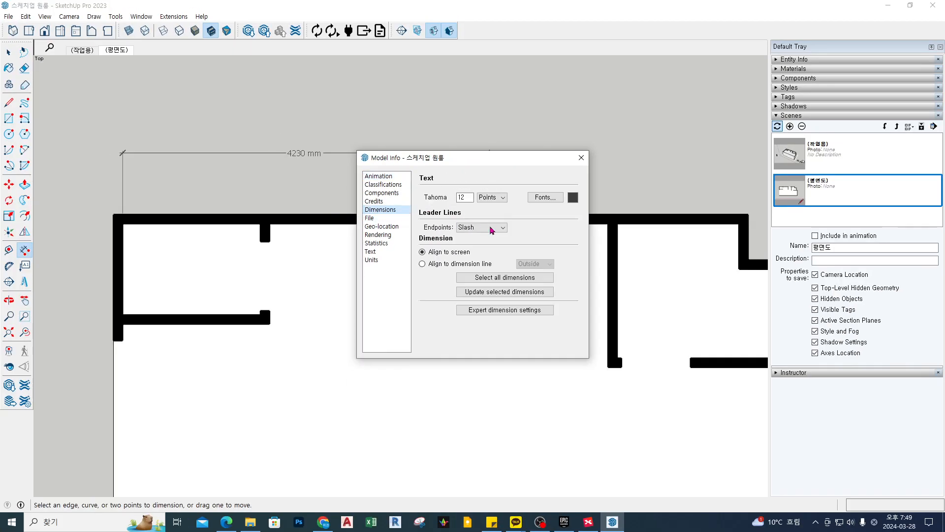
pyautogui.hotkey('ctrl', '1')
pyautogui.click(516, 215)
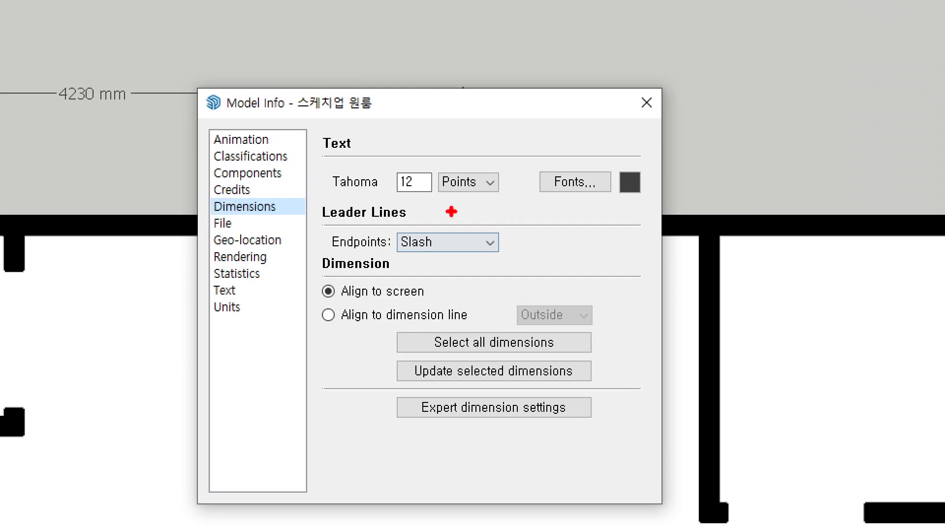
pyautogui.press('Escape')
pyautogui.hotkey('ctrl', '1')
pyautogui.click(477, 205)
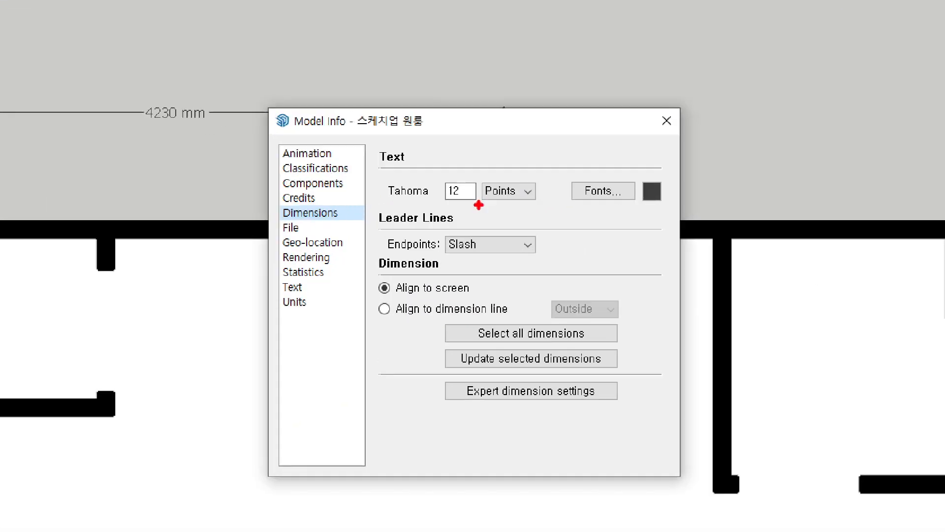
pyautogui.moveTo(398, 206); pyautogui.dragTo(515, 206)
pyautogui.moveTo(577, 208)
pyautogui.mouseDown()
pyautogui.moveTo(656, 209)
pyautogui.moveTo(640, 174)
pyautogui.moveTo(637, 202)
pyautogui.mouseUp()
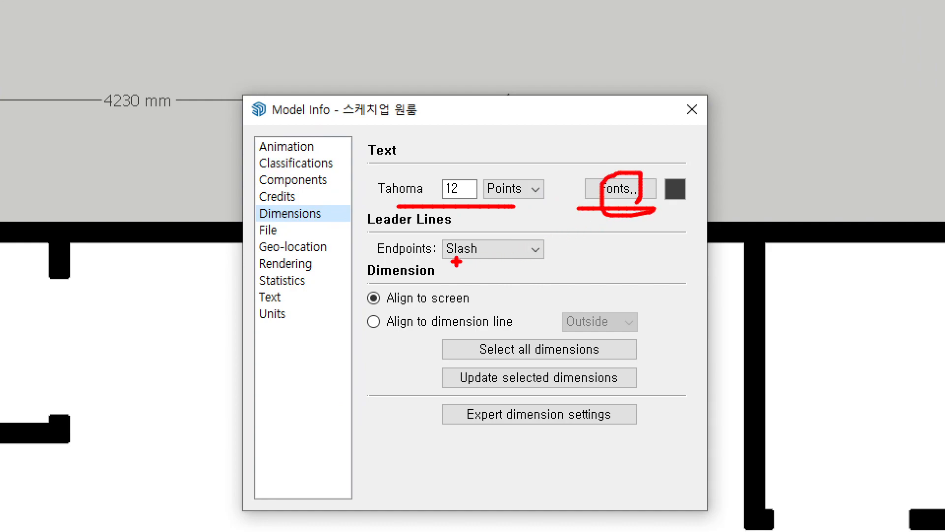
pyautogui.moveTo(351, 269); pyautogui.dragTo(351, 266)
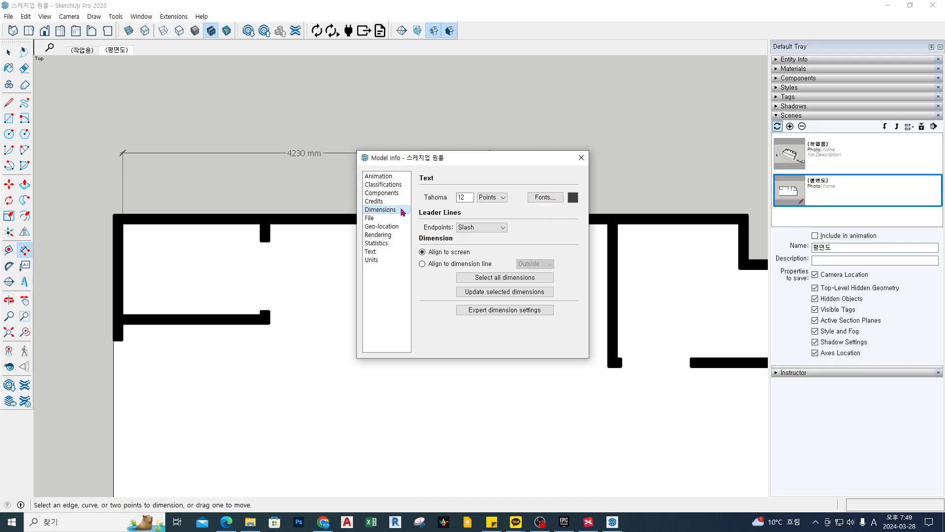
# Set the dimension leader line endpoints to Dot and move the Model Info dialog clear of the wall dimension.
pyautogui.click(485, 227)
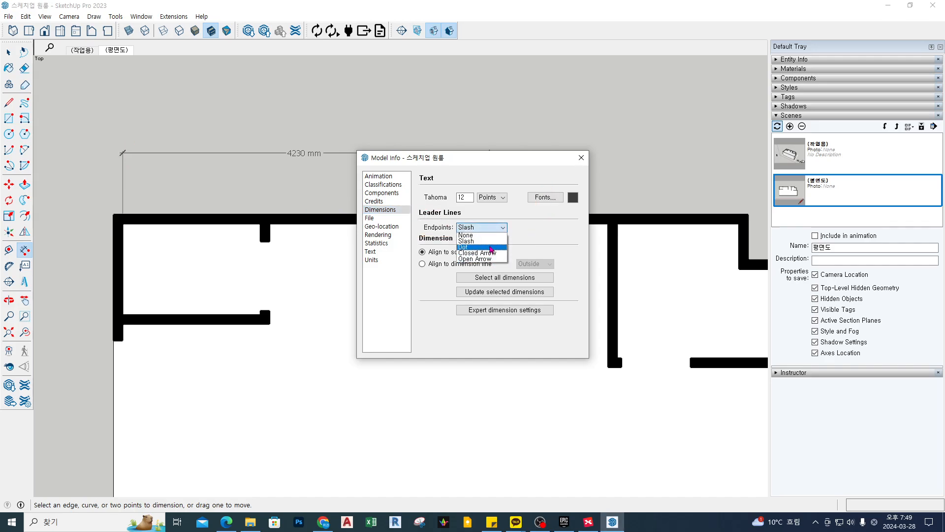
pyautogui.click(491, 247)
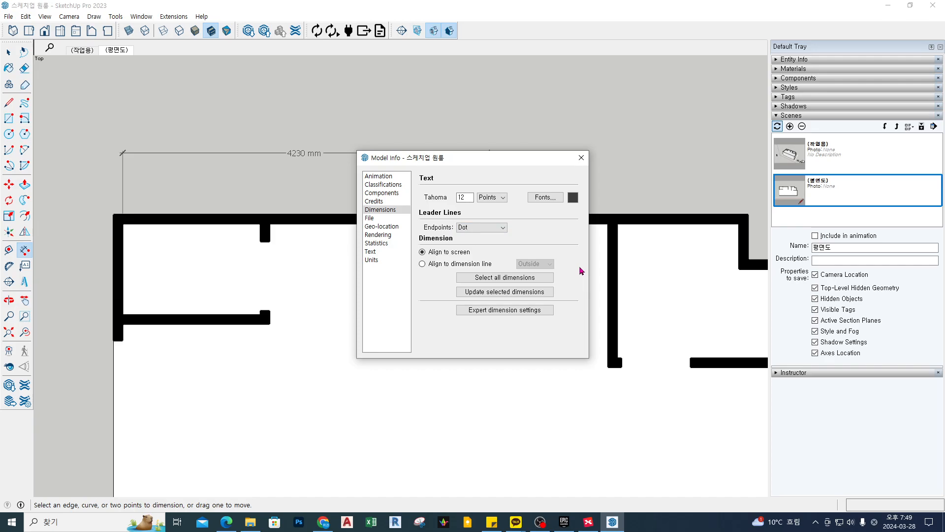
pyautogui.moveTo(510, 162); pyautogui.dragTo(383, 234)
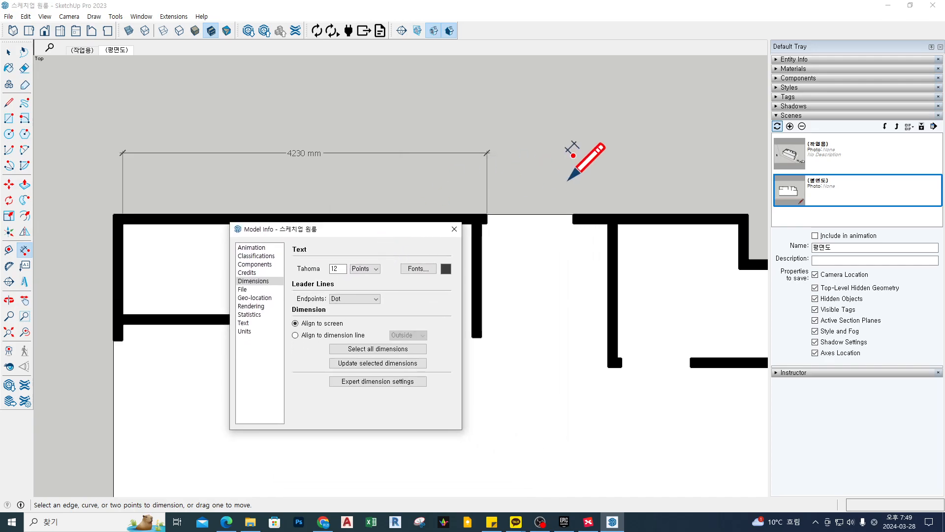
# Select all dimensions in the model and update them with the current dimension settings.
pyautogui.moveTo(505, 171); pyautogui.dragTo(508, 164)
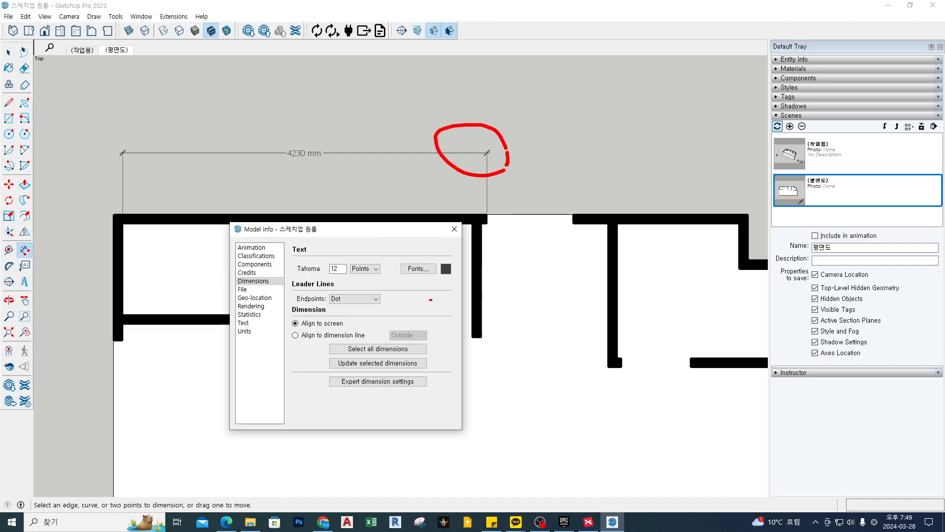
pyautogui.moveTo(325, 357); pyautogui.dragTo(419, 355)
pyautogui.click(421, 350)
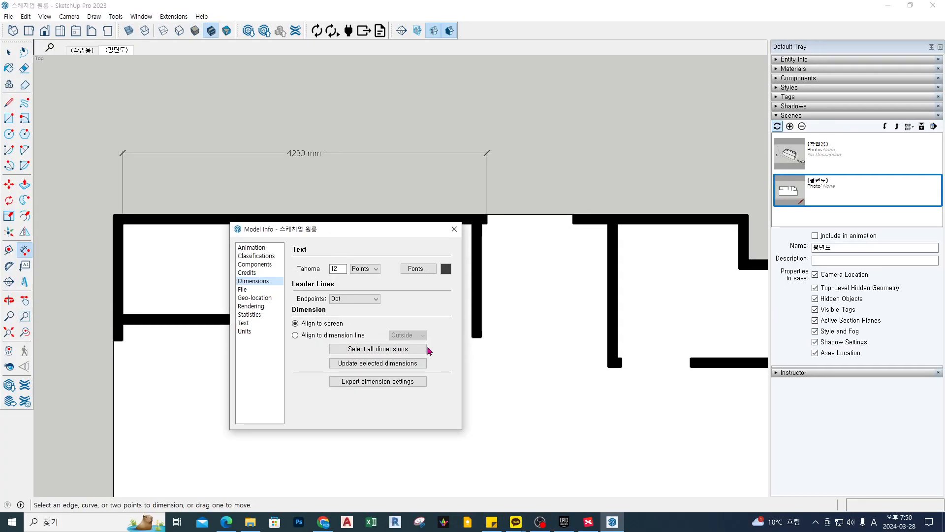
pyautogui.click(478, 331)
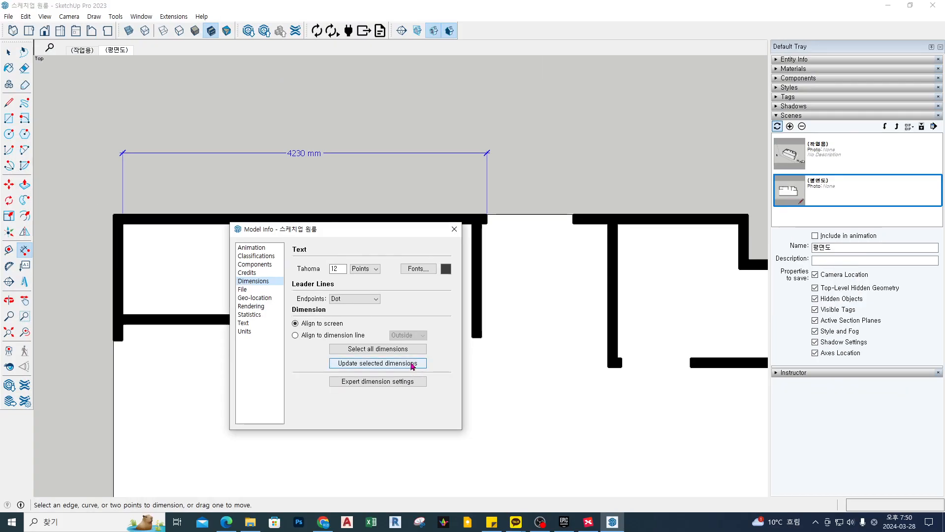
pyautogui.click(478, 354)
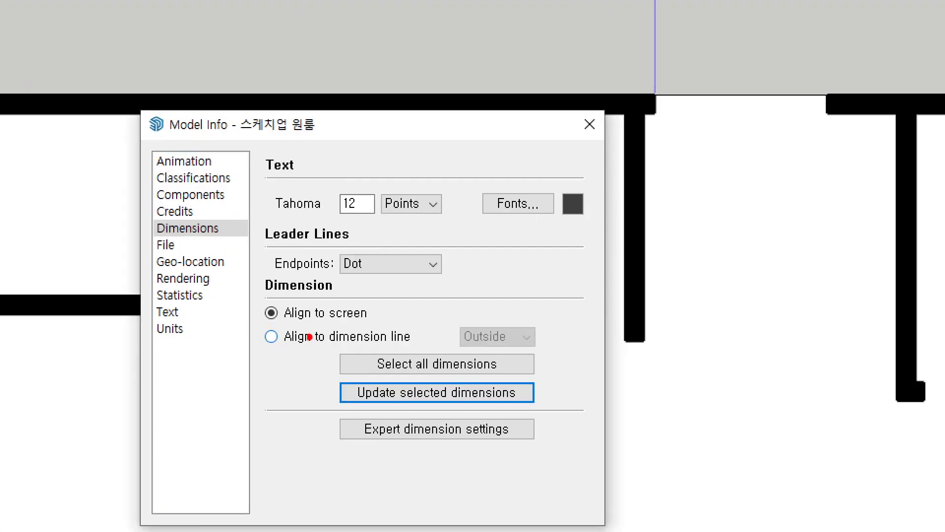
# Set the model's dimension text to align to the dimension line instead of the screen.
pyautogui.moveTo(259, 298)
pyautogui.mouseDown()
pyautogui.moveTo(260, 353)
pyautogui.moveTo(390, 346)
pyautogui.mouseUp()
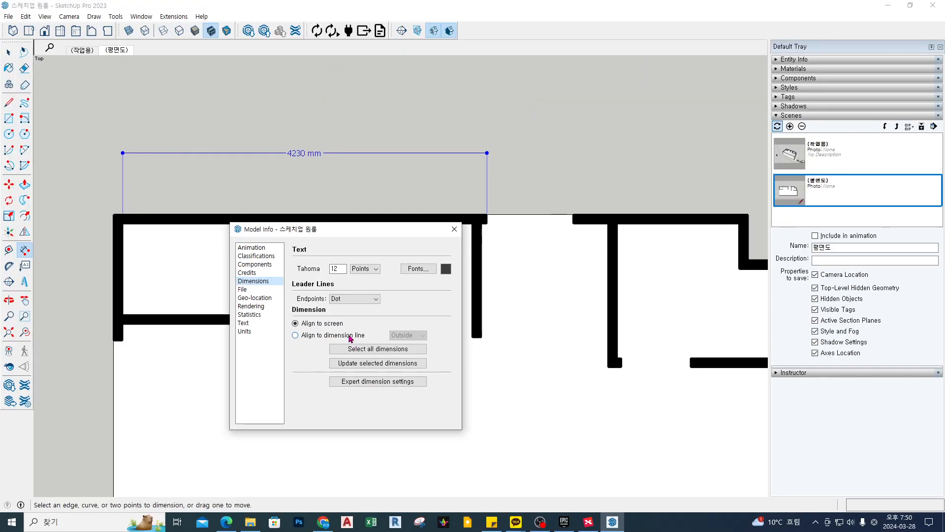
pyautogui.click(271, 336)
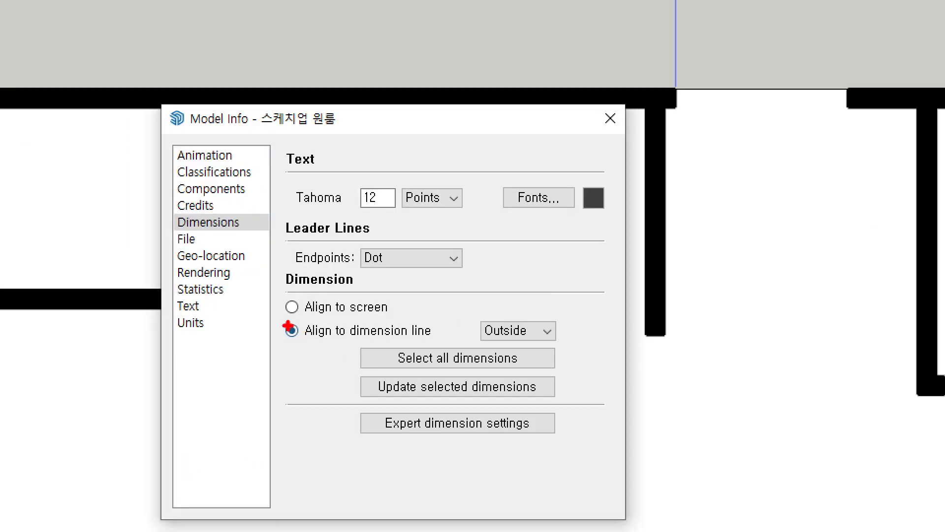
pyautogui.moveTo(291, 332); pyautogui.dragTo(423, 344)
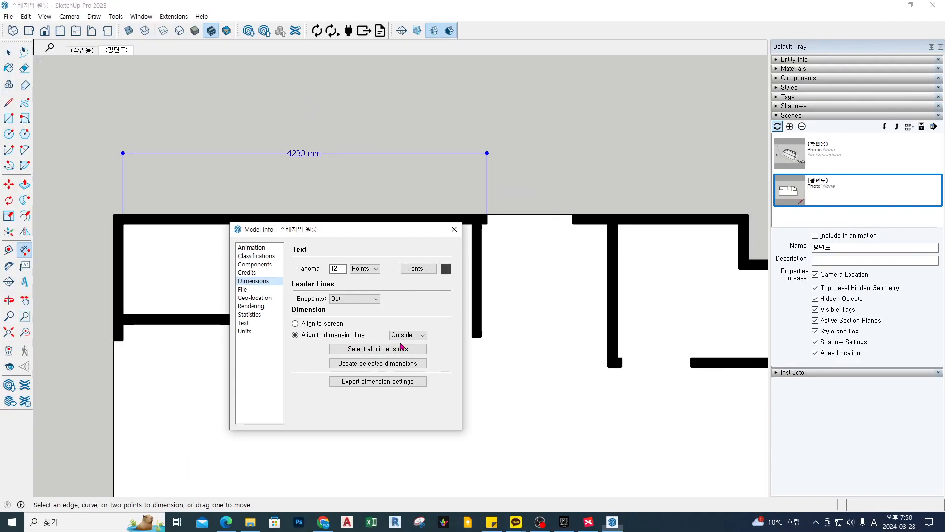
pyautogui.click(534, 336)
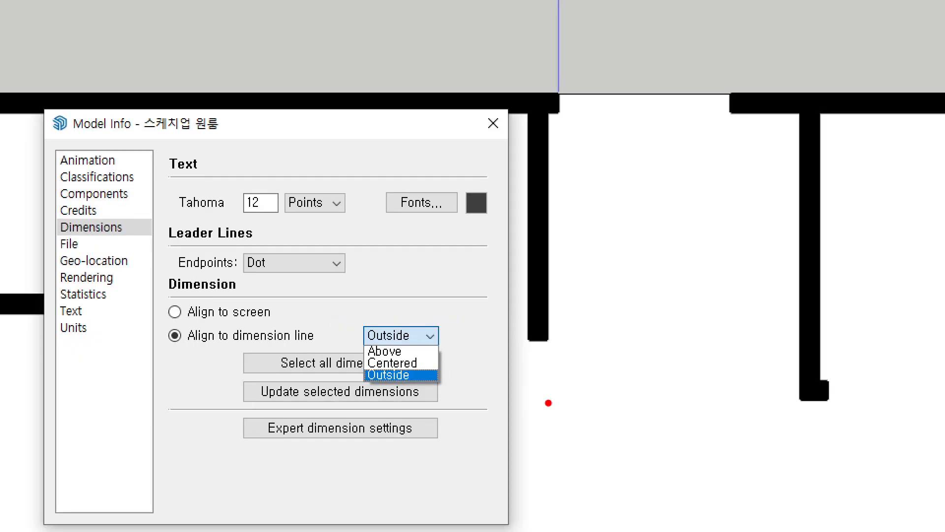
pyautogui.moveTo(600, 283); pyautogui.dragTo(599, 377)
pyautogui.moveTo(567, 290)
pyautogui.mouseDown()
pyautogui.moveTo(778, 290)
pyautogui.moveTo(764, 392)
pyautogui.mouseUp()
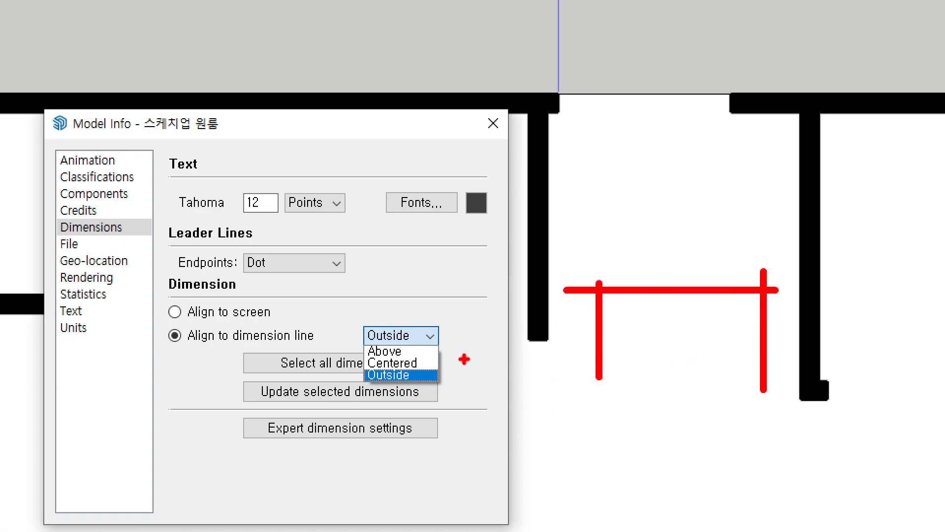
pyautogui.moveTo(665, 259); pyautogui.dragTo(698, 264)
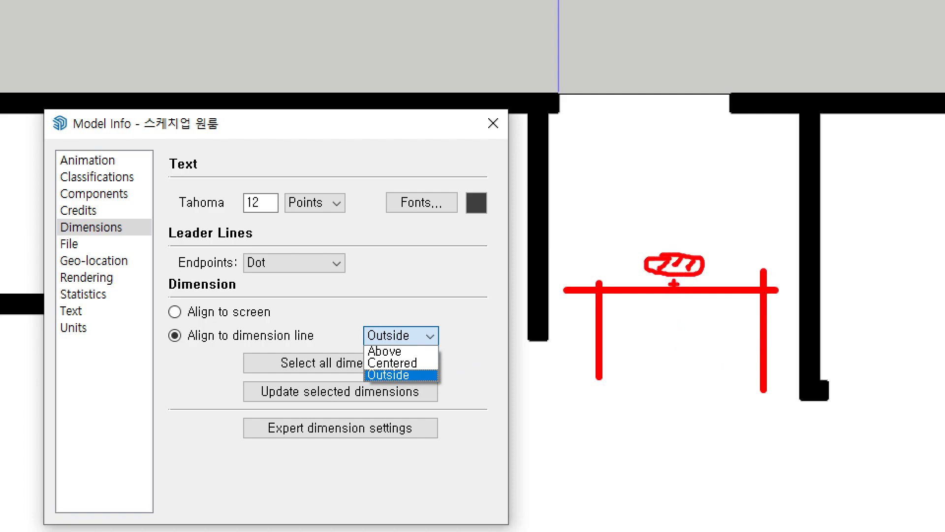
pyautogui.moveTo(674, 281)
pyautogui.mouseDown()
pyautogui.moveTo(653, 280)
pyautogui.moveTo(701, 295)
pyautogui.mouseUp()
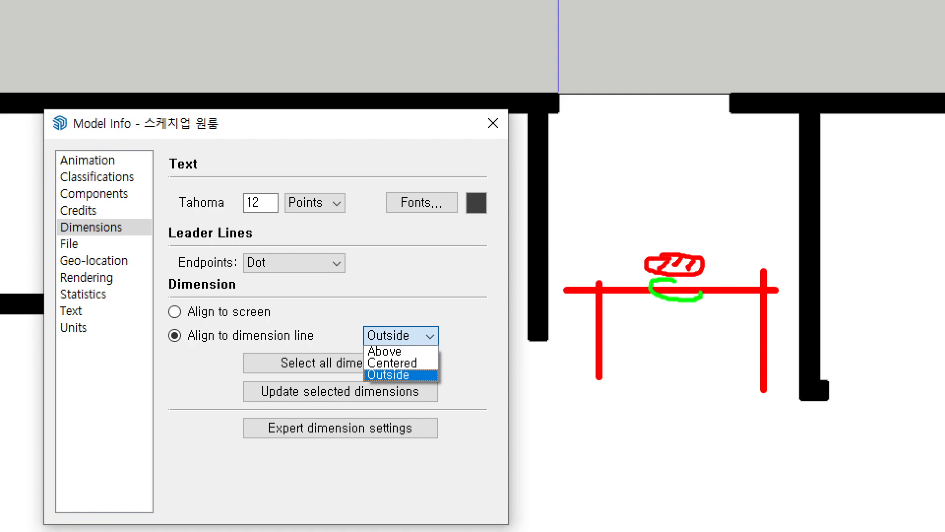
pyautogui.moveTo(432, 354); pyautogui.dragTo(454, 350)
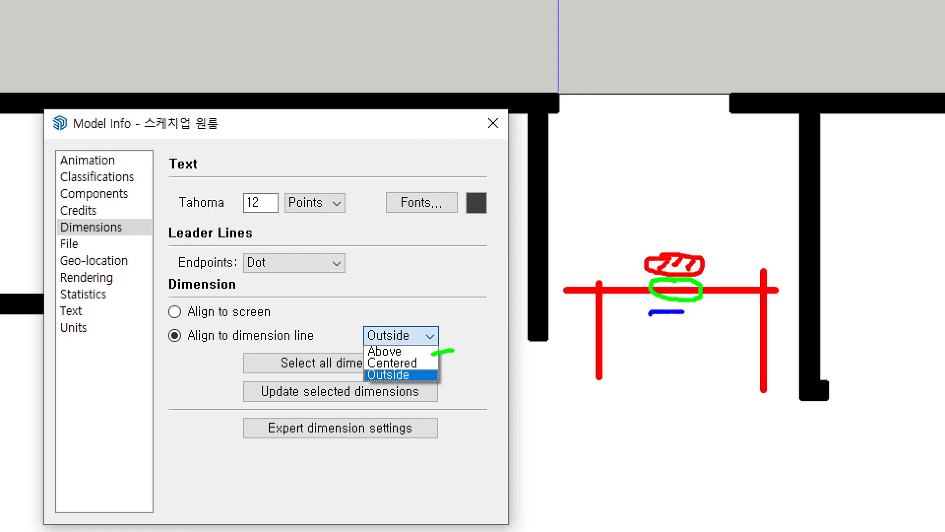
pyautogui.moveTo(650, 313); pyautogui.dragTo(700, 326)
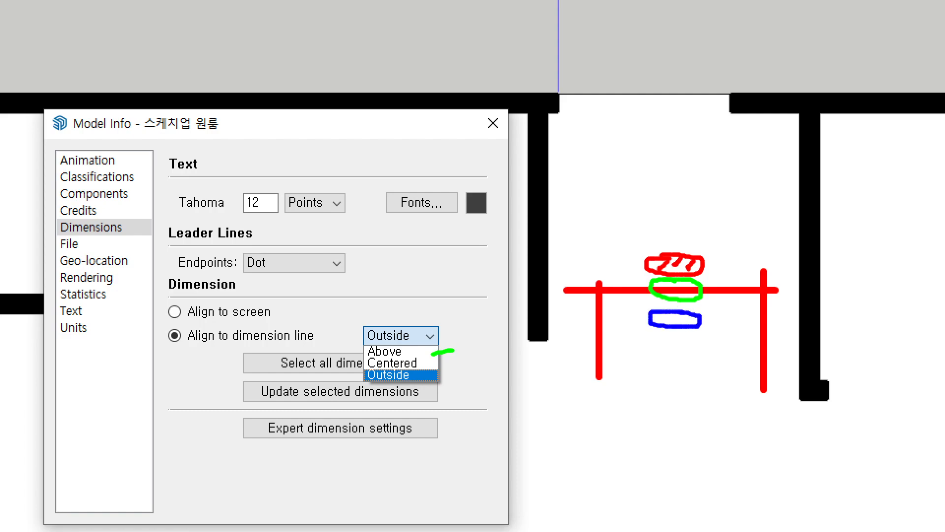
pyautogui.moveTo(650, 257); pyautogui.dragTo(699, 269)
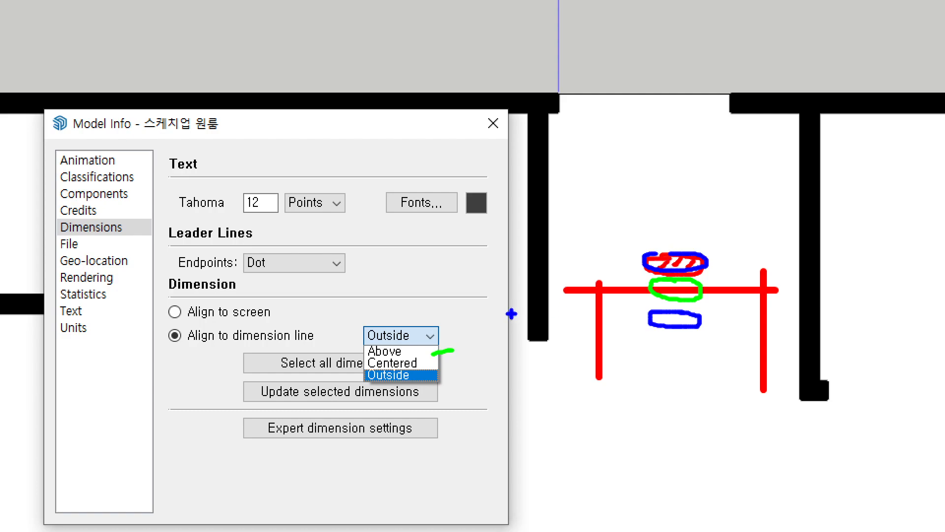
pyautogui.moveTo(368, 362); pyautogui.dragTo(422, 362)
# Set the dimension text position to Above the dimension line and apply the settings to all dimensions in the model.
pyautogui.press('Escape')
pyautogui.click(423, 336)
pyautogui.click(420, 346)
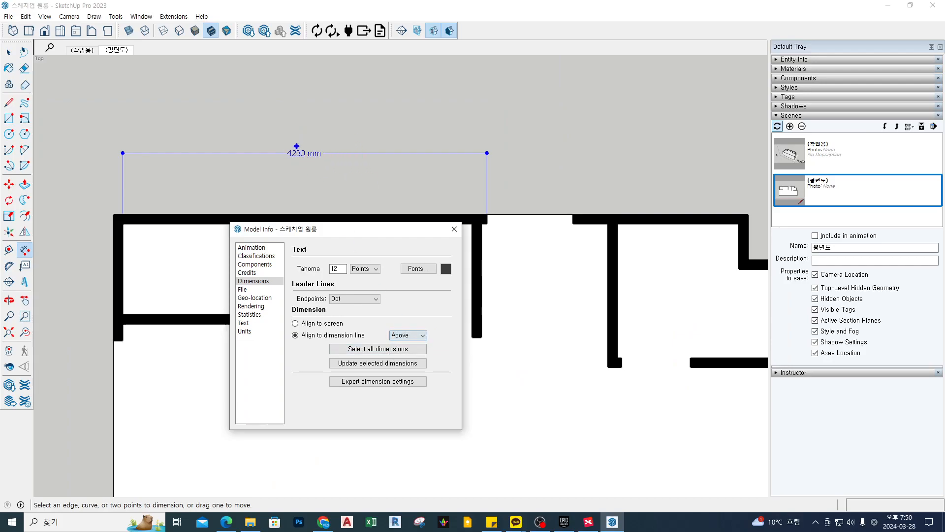
pyautogui.keyDown('ctrl'); pyautogui.moveTo(284, 146); pyautogui.dragTo(321, 135); pyautogui.keyUp('ctrl')
pyautogui.press('Escape')
pyautogui.click(374, 349)
pyautogui.click(375, 363)
pyautogui.hotkey('ctrl', '1')
pyautogui.click(285, 144)
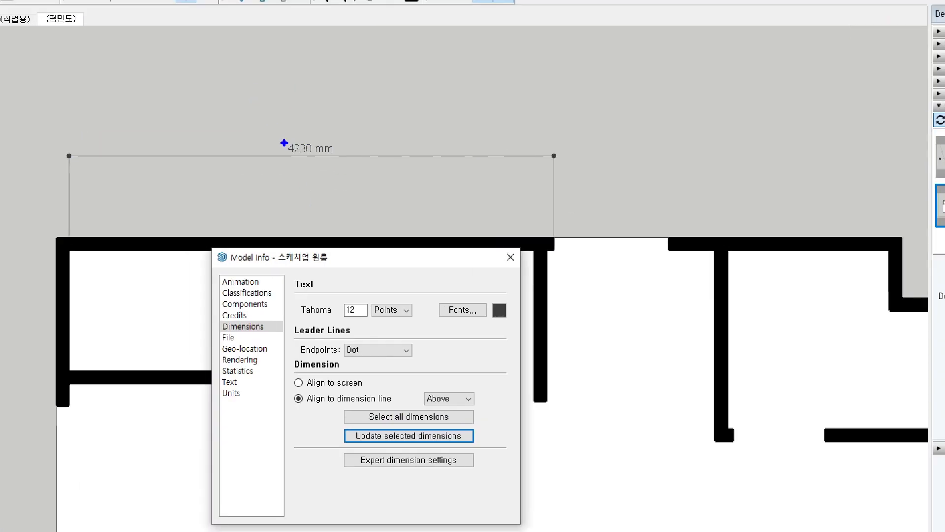
pyautogui.moveTo(363, 189); pyautogui.dragTo(356, 203)
pyautogui.moveTo(785, 191)
pyautogui.mouseDown()
pyautogui.moveTo(627, 152)
pyautogui.moveTo(787, 179)
pyautogui.mouseUp()
pyautogui.press('Escape')
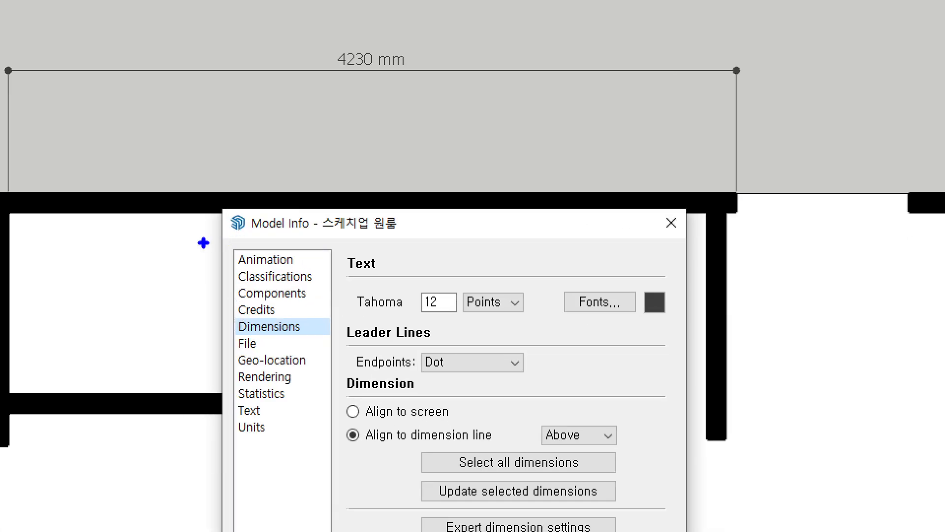
pyautogui.moveTo(220, 239); pyautogui.dragTo(276, 215)
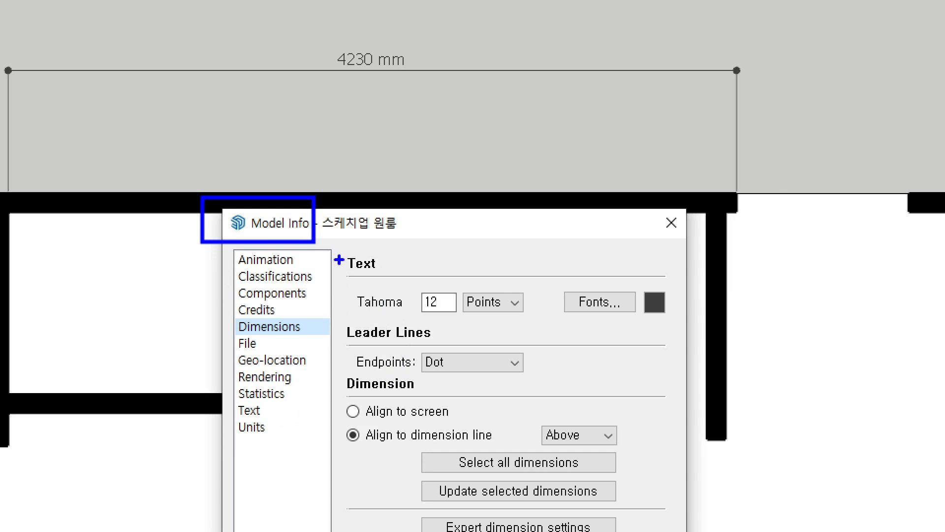
pyautogui.moveTo(312, 238)
pyautogui.mouseDown()
pyautogui.moveTo(569, 511)
pyautogui.moveTo(563, 472)
pyautogui.mouseUp()
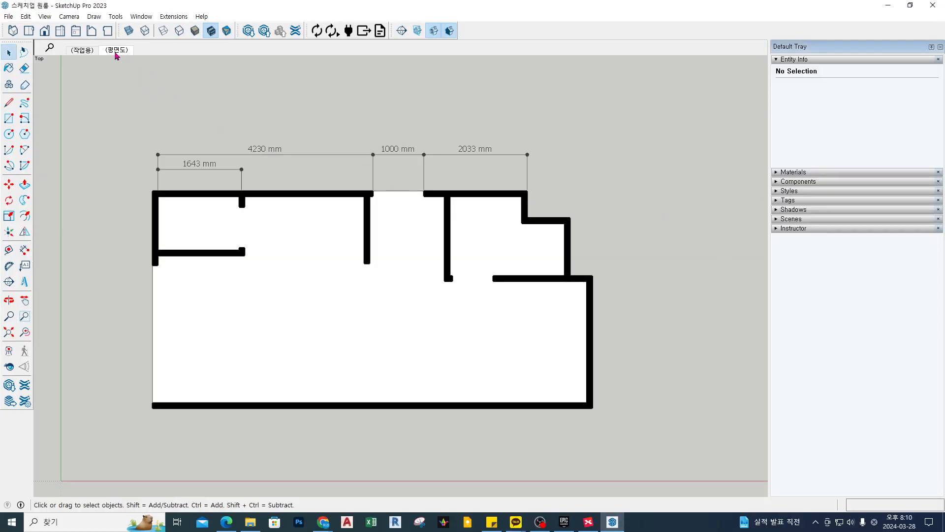
# Switch to the 작업용 scene and place a section plane on the studio's end wall, accepting the default name Section 1.
pyautogui.click(84, 51)
pyautogui.moveTo(593, 255); pyautogui.dragTo(391, 270, button='middle')
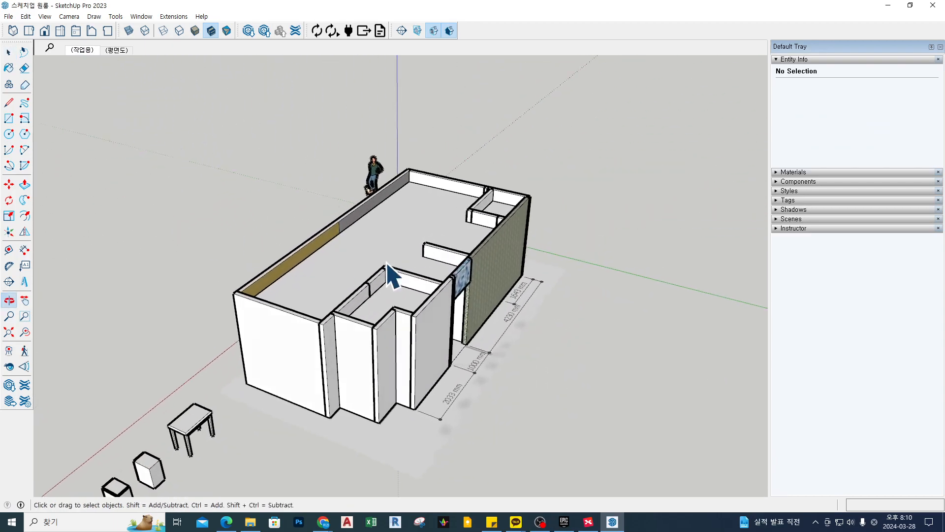
pyautogui.click(423, 234)
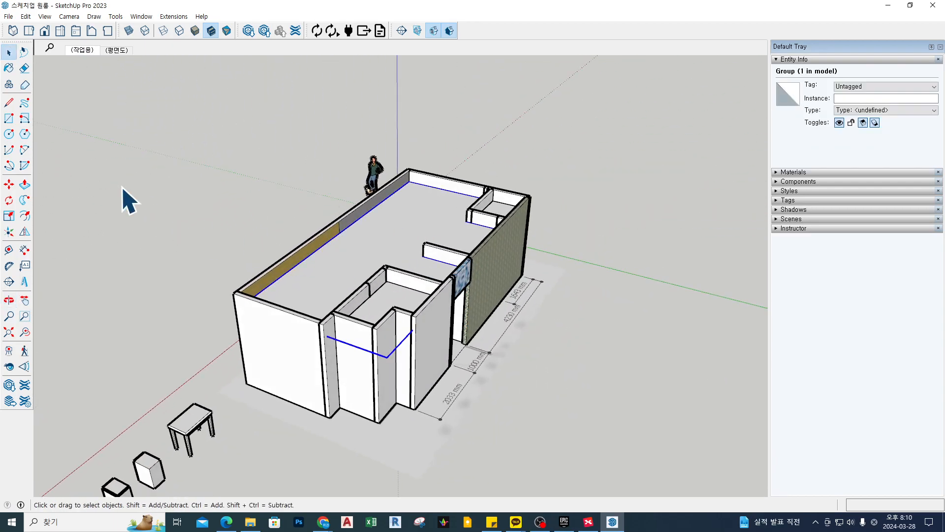
pyautogui.click(402, 31)
pyautogui.click(296, 305)
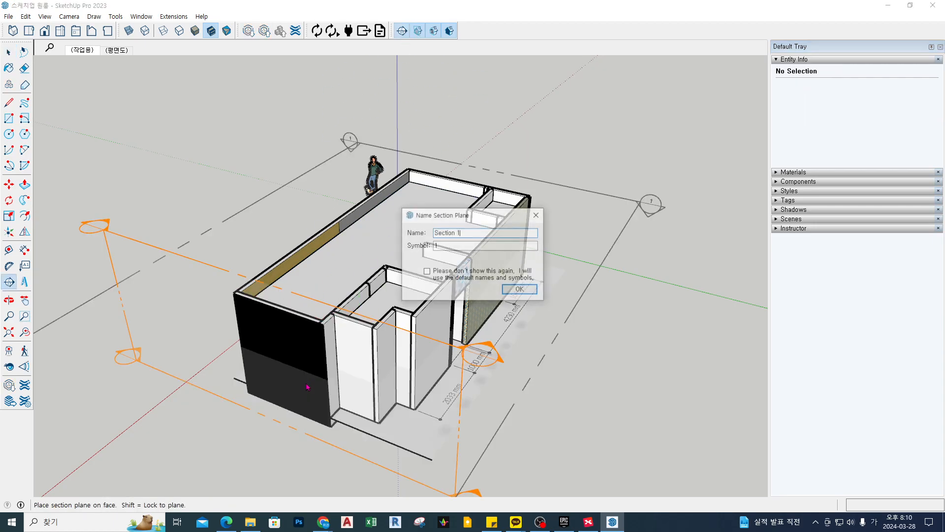
pyautogui.click(521, 291)
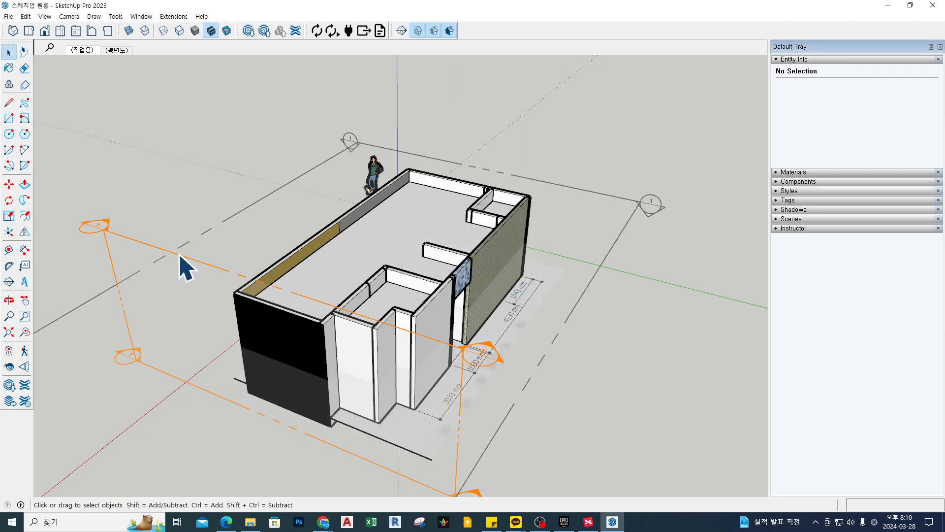
# Move the new section plane inward from the end wall so it cuts through the studio at the entrance opening.
pyautogui.click(190, 269)
pyautogui.moveTo(190, 270); pyautogui.dragTo(233, 317, button='middle')
pyautogui.press('m')
pyautogui.click(162, 211)
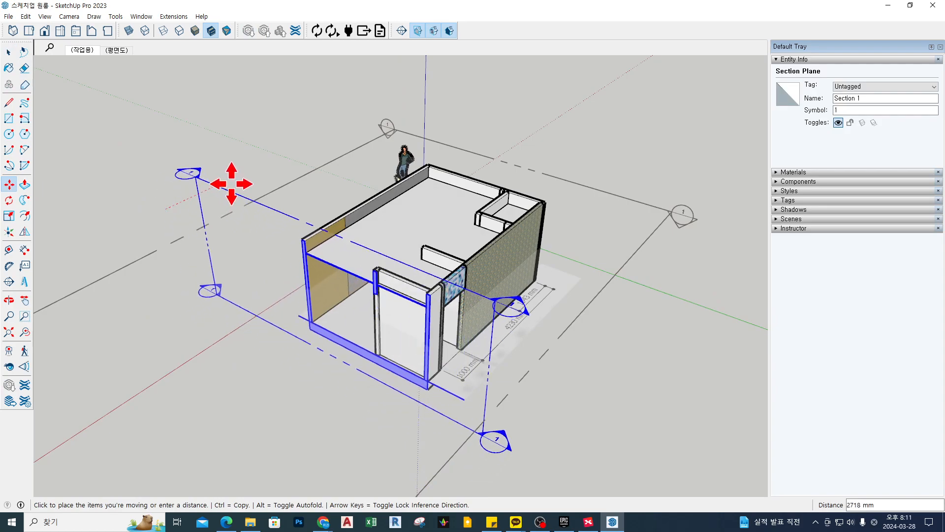
pyautogui.click(232, 182)
pyautogui.press('Escape')
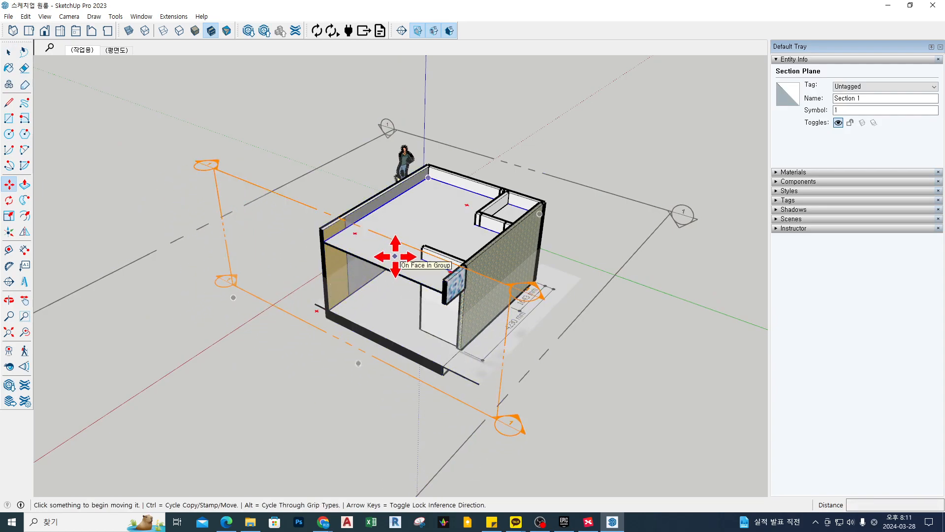
# Hide the ceiling group covering the cut room.
pyautogui.press('space')
pyautogui.rightClick(427, 218)
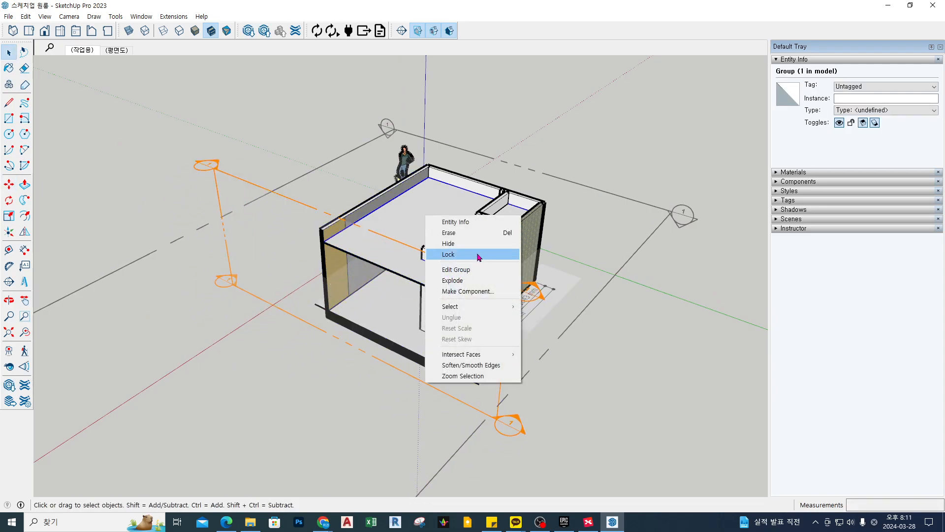
pyautogui.click(452, 243)
pyautogui.click(633, 317)
# Hide the long outer wall facing the patterned kitchen wall to expose the interior.
pyautogui.moveTo(633, 316); pyautogui.dragTo(379, 259, button='middle')
pyautogui.rightClick(375, 248)
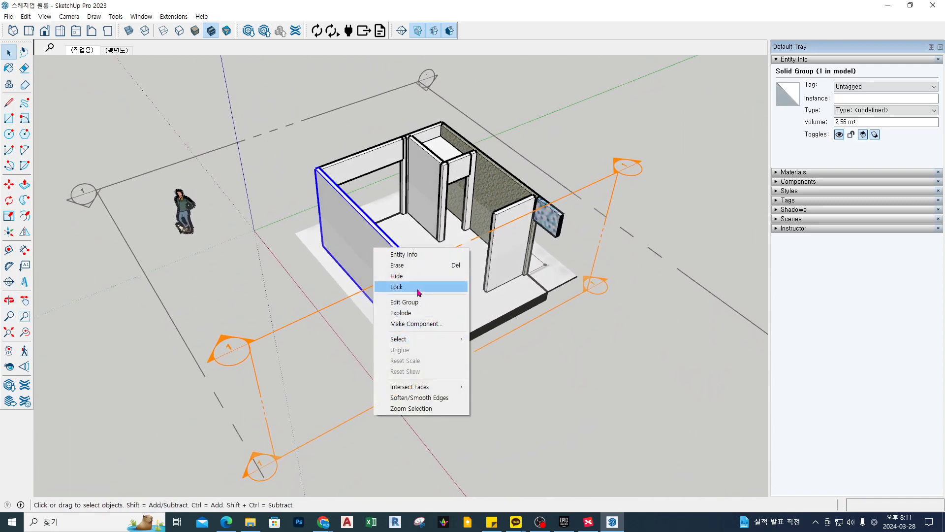
pyautogui.click(403, 276)
pyautogui.click(474, 416)
pyautogui.moveTo(475, 416); pyautogui.dragTo(574, 386, button='middle')
pyautogui.scroll(3, 473, 232)
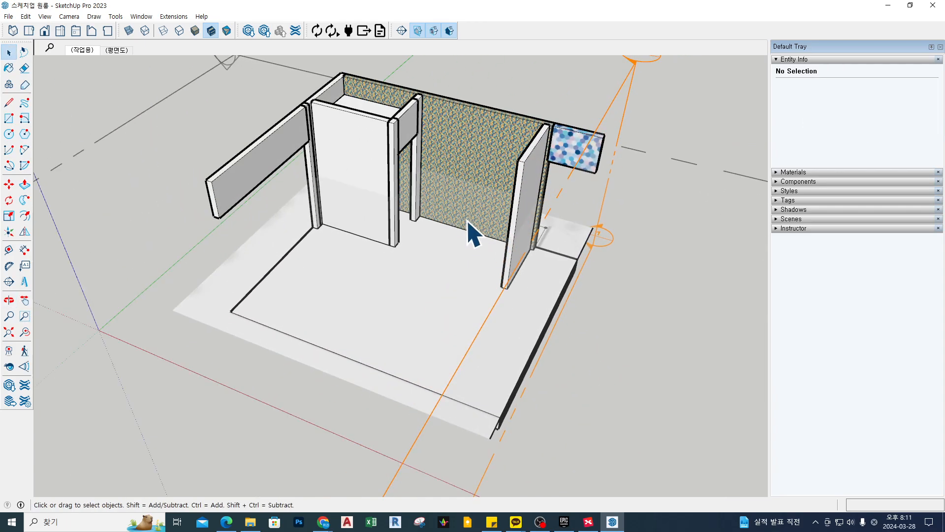
# Turn off the display of section planes while keeping the section cut active.
pyautogui.moveTo(473, 232); pyautogui.dragTo(517, 228, button='middle')
pyautogui.scroll(2, 381, 271)
pyautogui.press('space')
pyautogui.moveTo(315, 243); pyautogui.dragTo(358, 246)
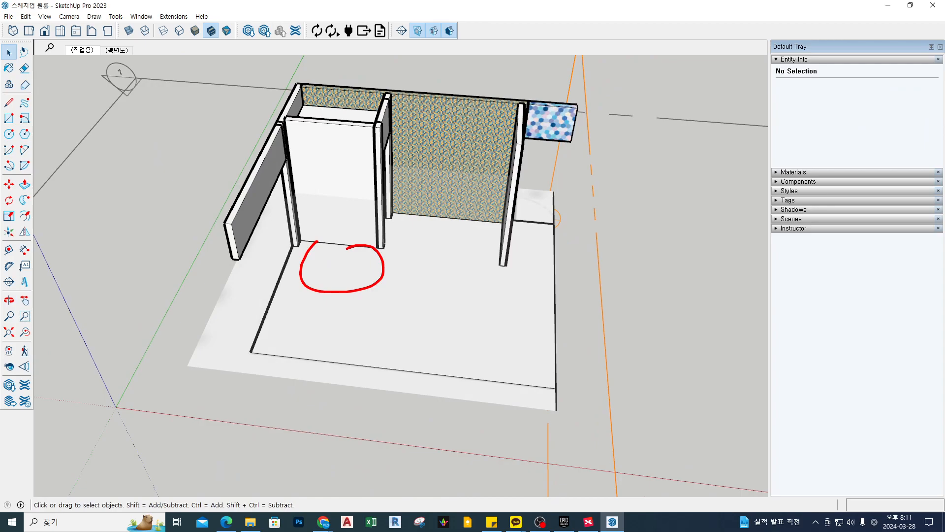
pyautogui.press('Escape')
pyautogui.scroll(-5, 247, 232)
pyautogui.moveTo(246, 232)
pyautogui.mouseDown(button='middle')
pyautogui.moveTo(359, 321)
pyautogui.moveTo(561, 239)
pyautogui.mouseUp(button='middle')
pyautogui.click(445, 150)
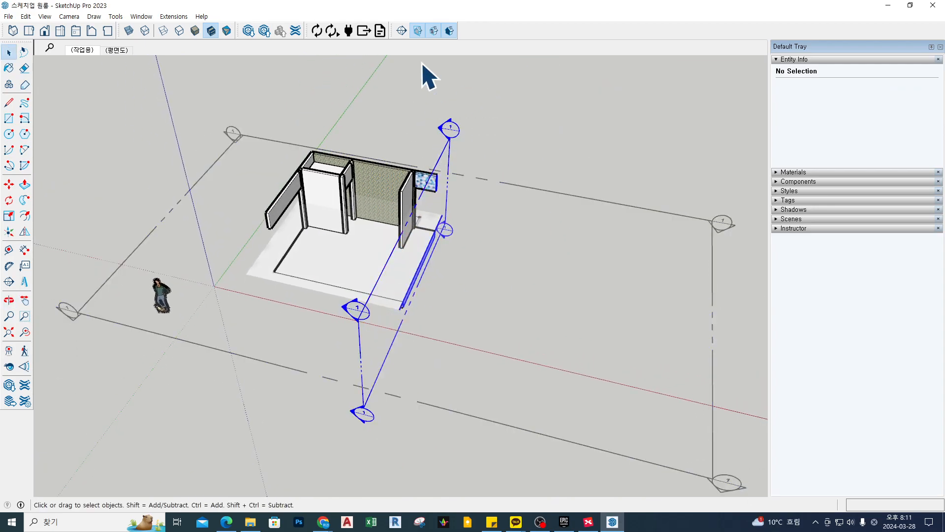
pyautogui.click(417, 31)
pyautogui.click(547, 107)
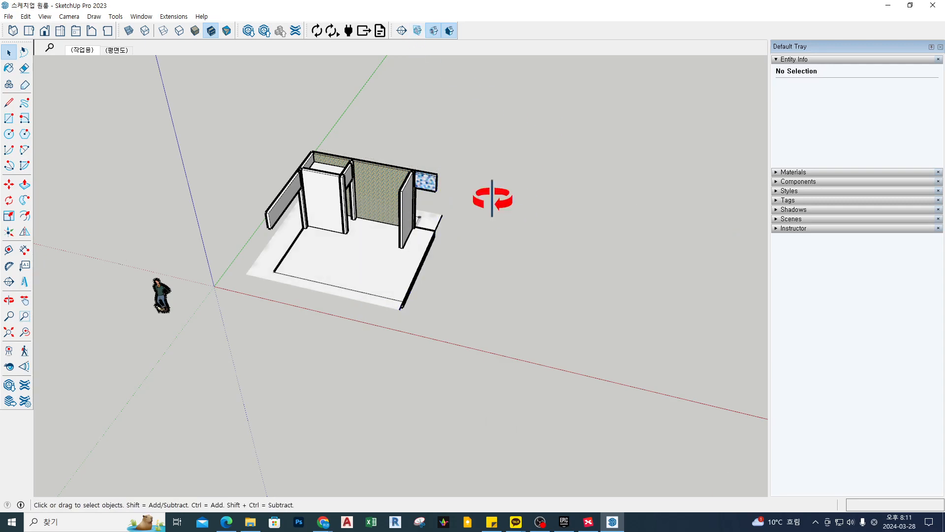
# Frame the opened kitchen area in an angled view and save it as a new scene named 주방 아이소.
pyautogui.scroll(3, 349, 195)
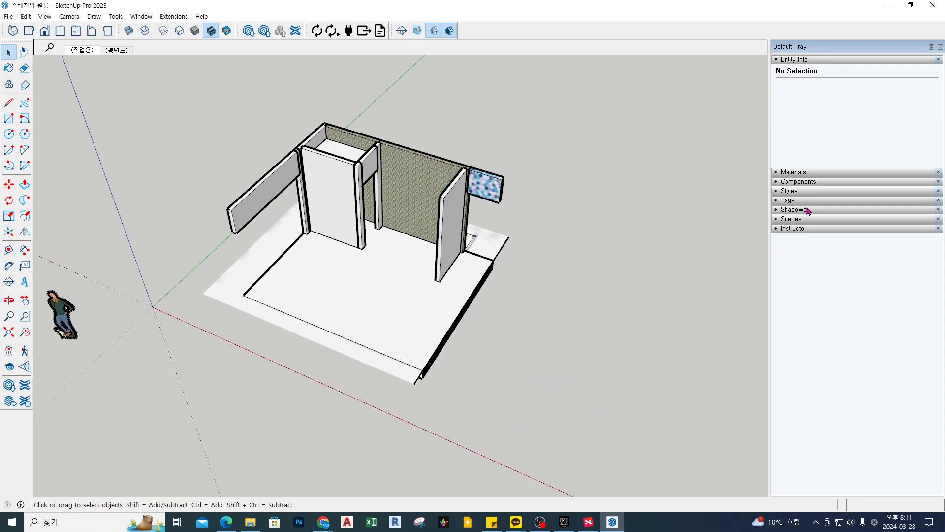
pyautogui.click(791, 220)
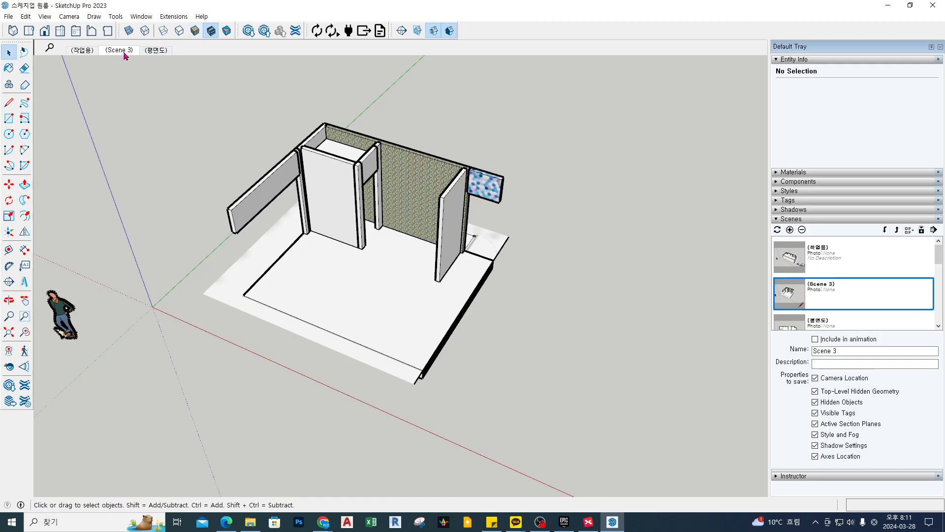
pyautogui.moveTo(840, 350); pyautogui.dragTo(761, 352)
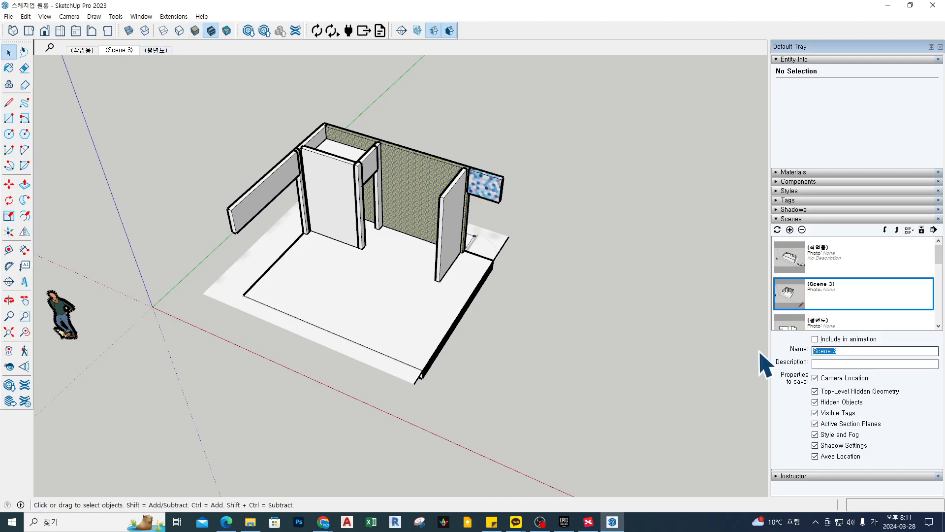
pyautogui.write('wn')
pyautogui.press('BackSpace')
pyautogui.press('BackSpace')
pyautogui.press('Hangul')
pyautogui.write('주방 아이소')
pyautogui.press('Return')
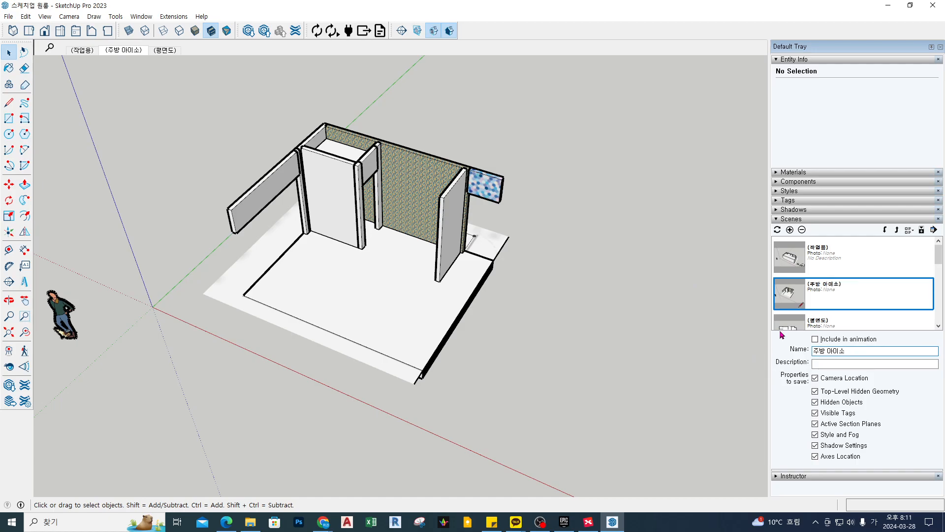
# Recall the 작업용 scene and return to the 주방 아이소 scene to compare their saved states.
pyautogui.click(82, 50)
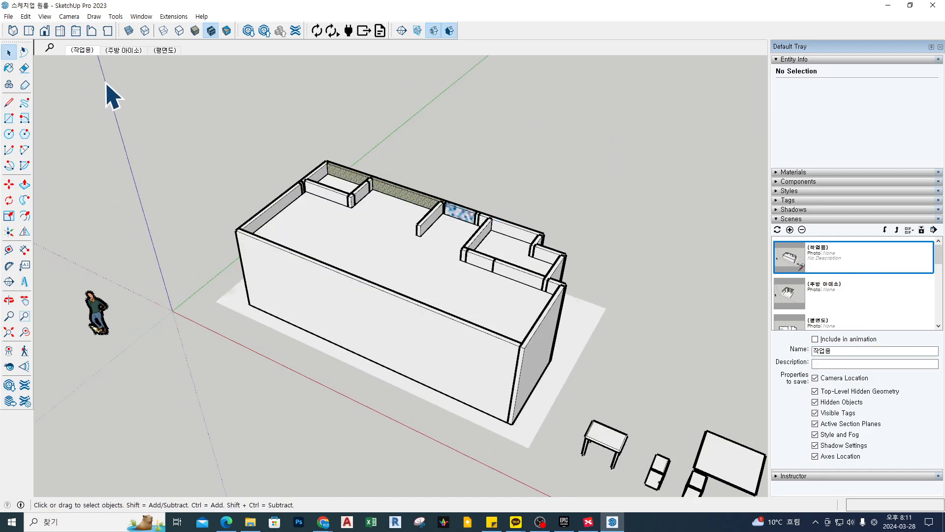
pyautogui.click(125, 54)
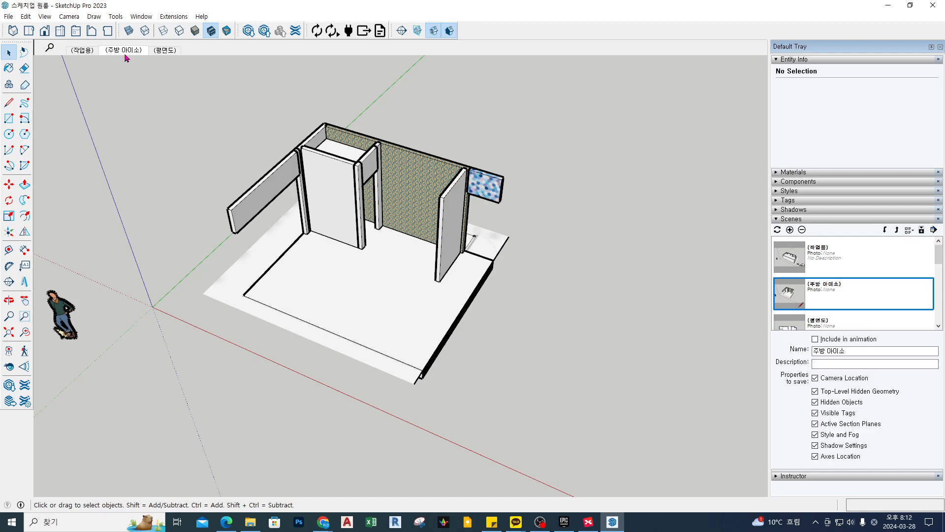
pyautogui.click(353, 199)
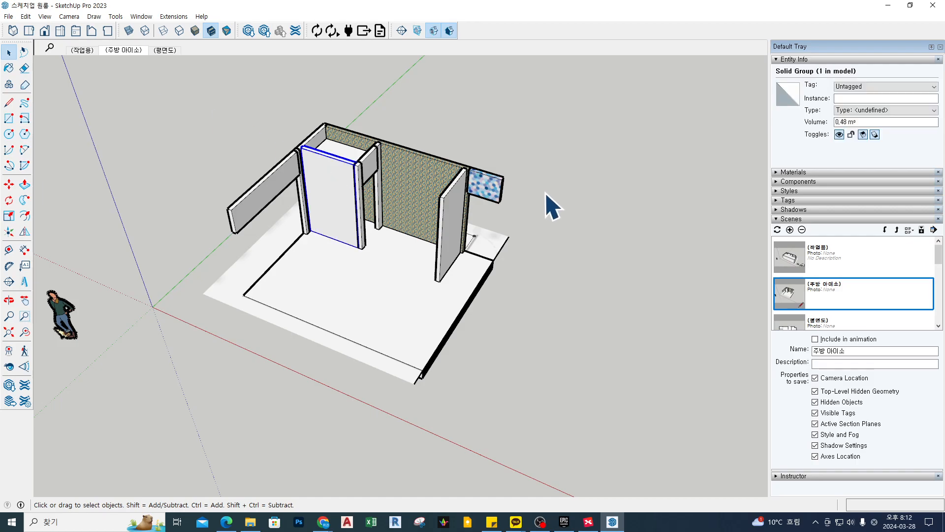
pyautogui.moveTo(315, 156)
pyautogui.mouseDown()
pyautogui.moveTo(321, 170)
pyautogui.moveTo(336, 148)
pyautogui.moveTo(401, 172)
pyautogui.moveTo(405, 205)
pyautogui.mouseUp()
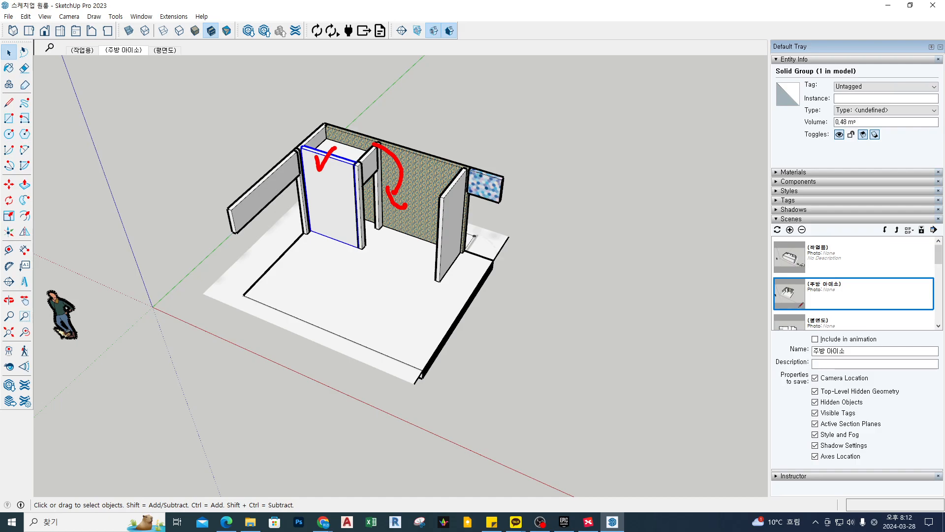
pyautogui.press('Escape')
pyautogui.click(512, 139)
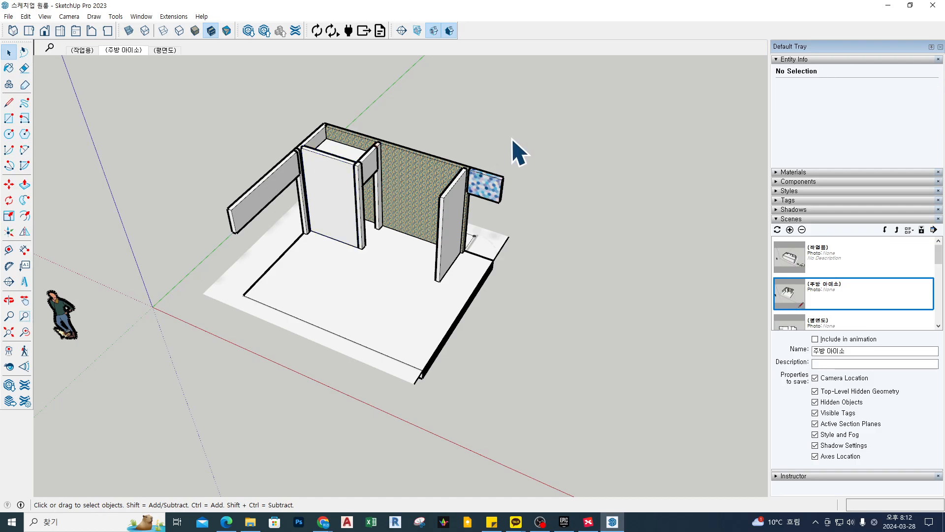
# Update the 주방 아이소 scene with a closer, slightly rotated view of the opened kitchen, keeping all properties included.
pyautogui.moveTo(500, 180); pyautogui.dragTo(363, 143, button='middle')
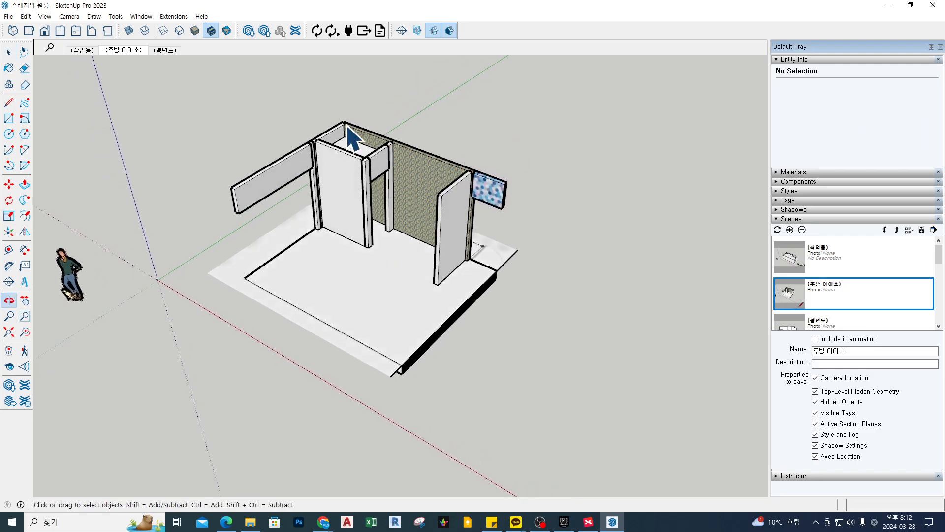
pyautogui.scroll(2, 312, 123)
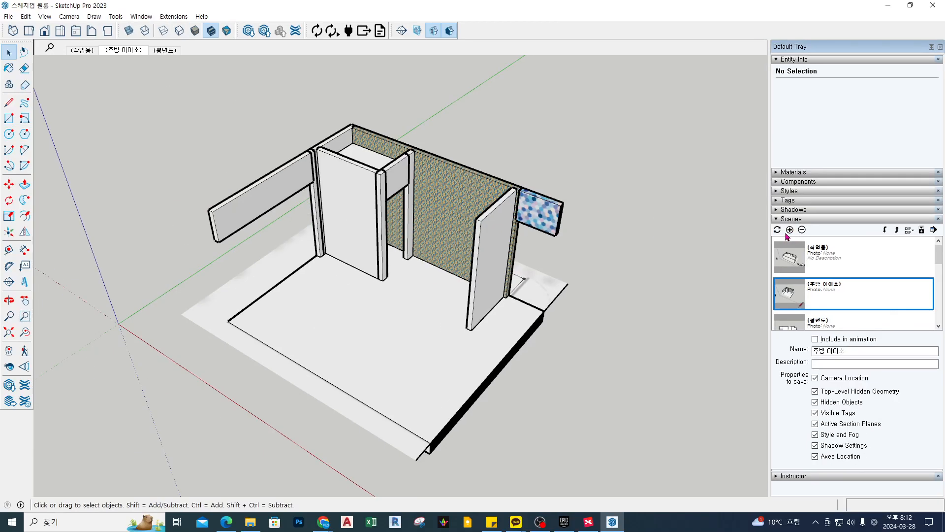
pyautogui.click(777, 230)
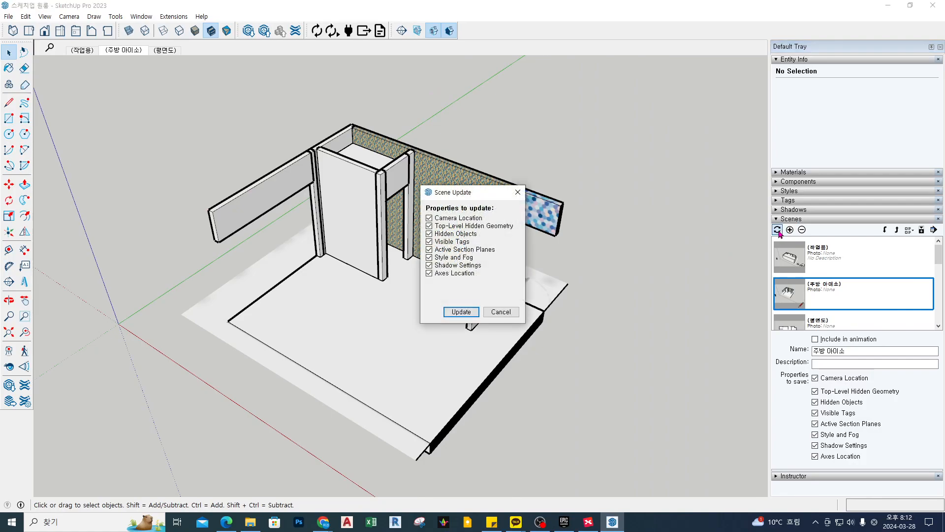
pyautogui.click(461, 313)
# Cycle through the 작업용, 주방 아이소 and 평면도 scenes to check each saved view, ending on 주방 아이소.
pyautogui.click(82, 50)
pyautogui.click(122, 51)
pyautogui.click(85, 50)
pyautogui.click(122, 50)
pyautogui.click(165, 50)
pyautogui.click(126, 50)
pyautogui.click(88, 51)
pyautogui.click(116, 51)
pyautogui.click(85, 50)
pyautogui.click(122, 50)
pyautogui.click(84, 50)
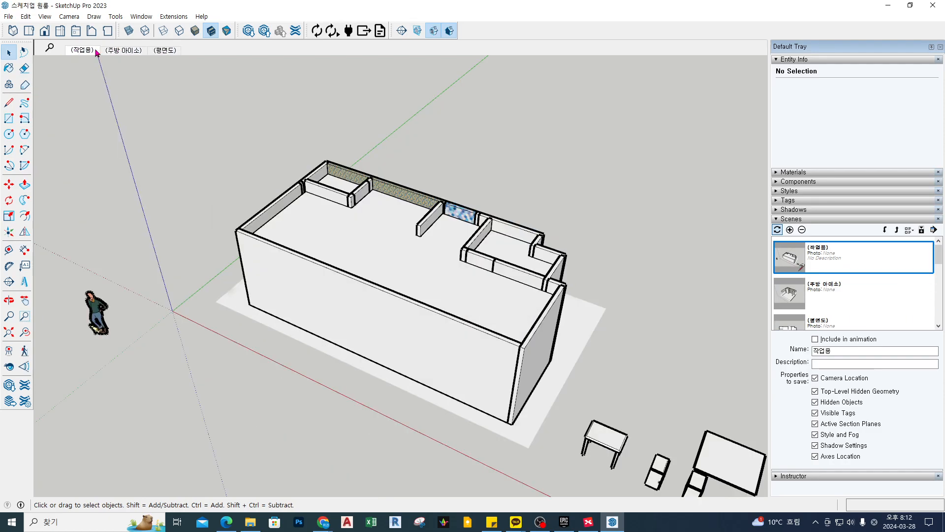
pyautogui.click(123, 51)
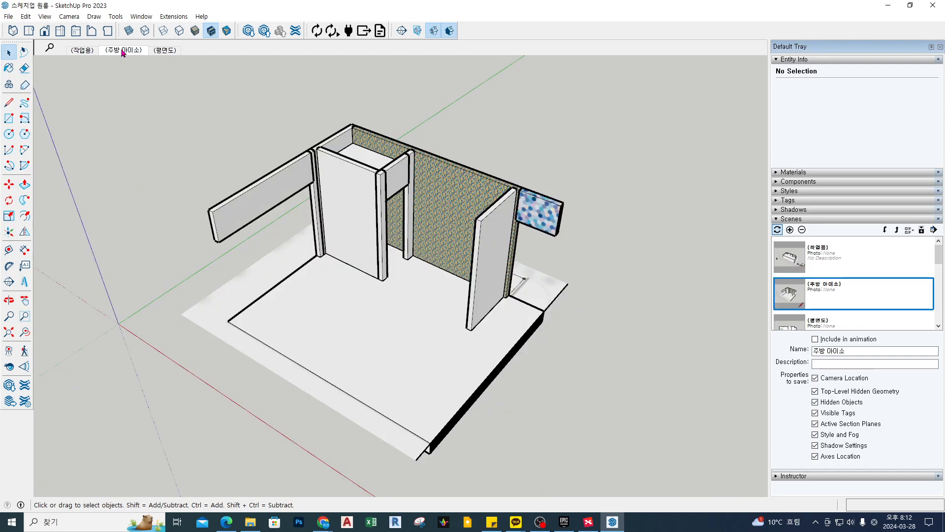